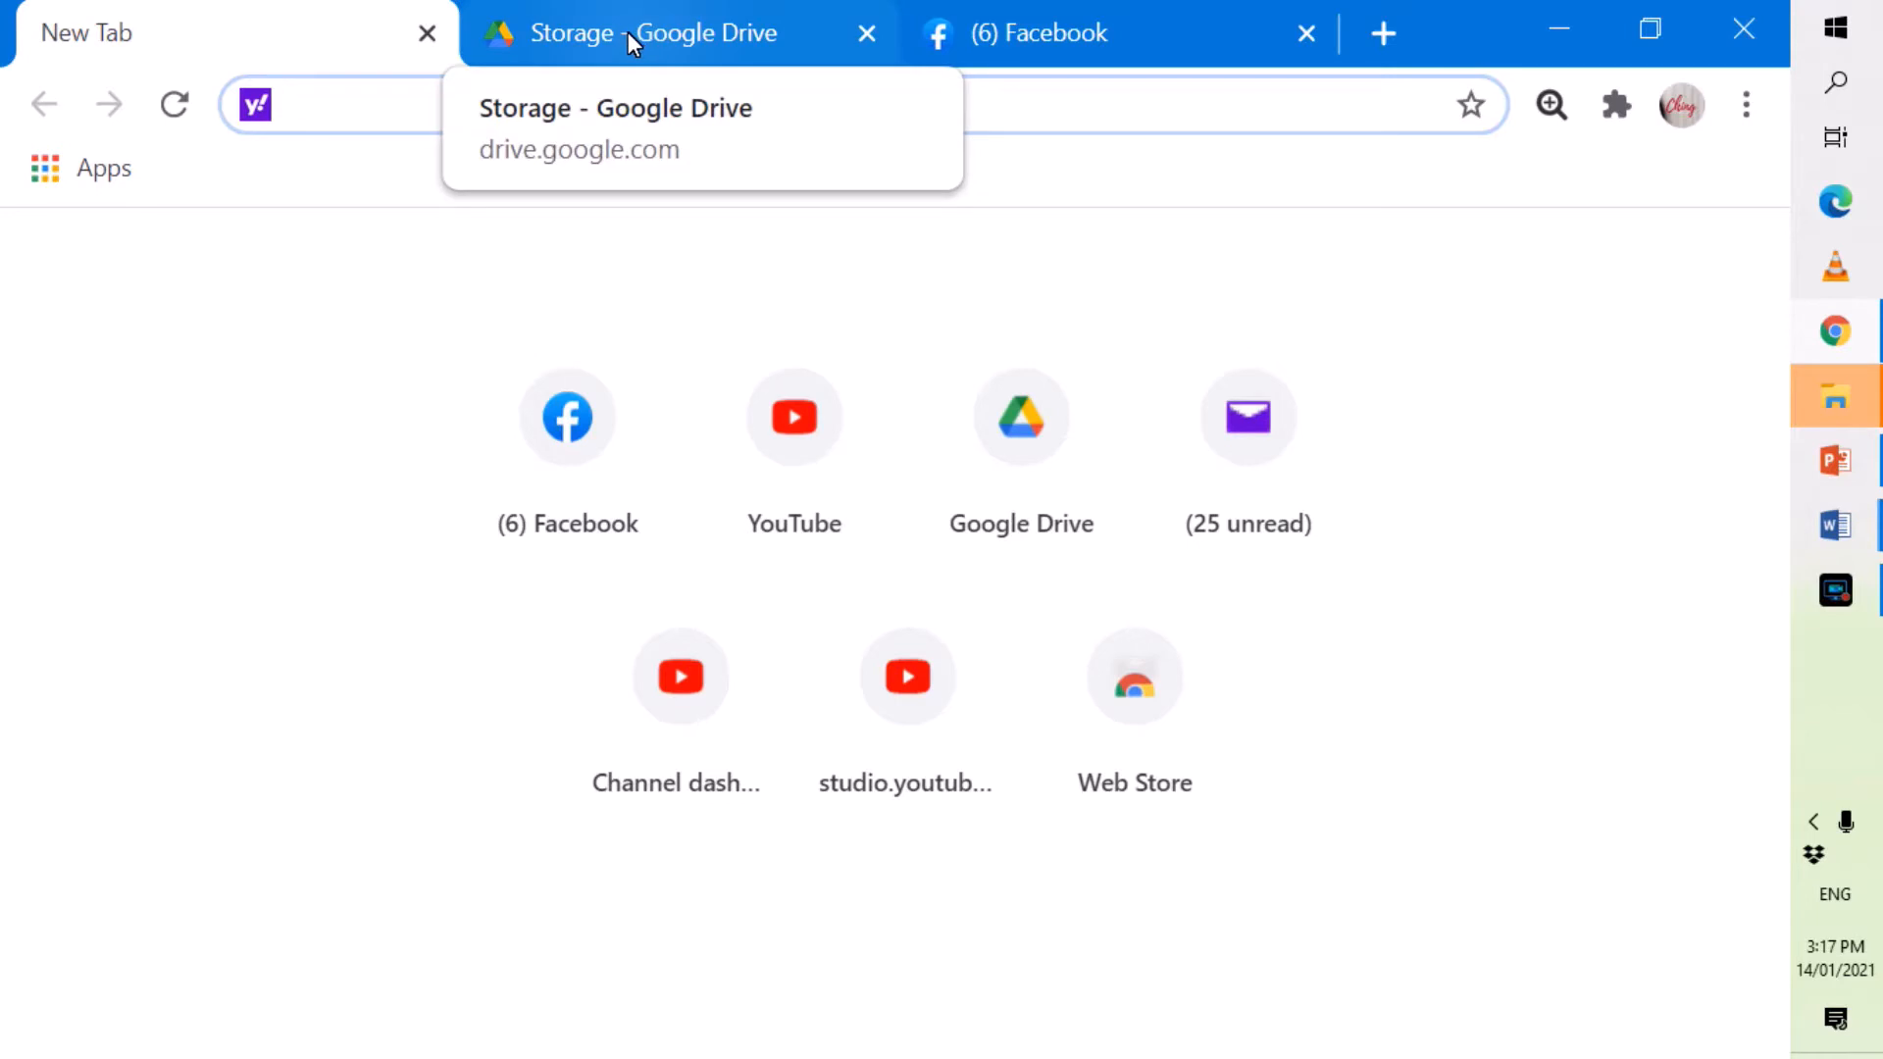
Switch to Google Drive and create a new blank Google Form.
{"action": "left_click", "coordinate": [627, 32]}
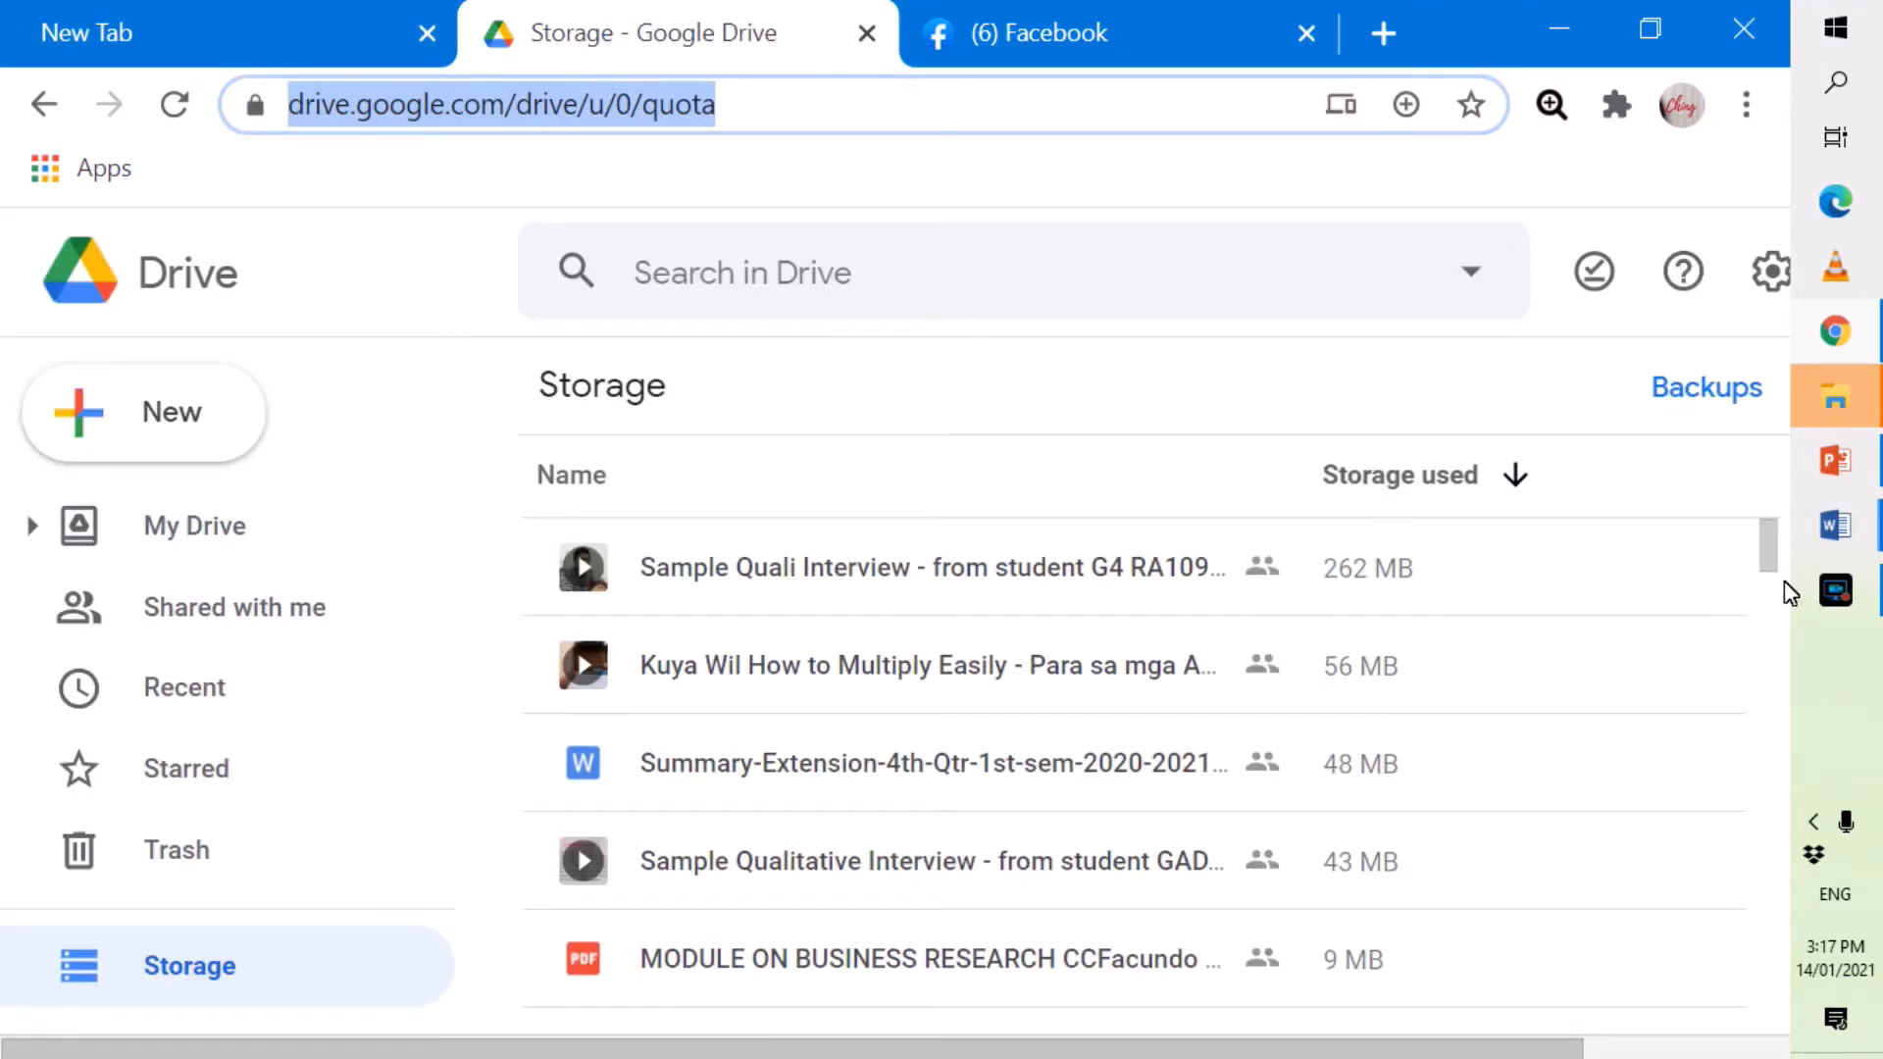
{"action": "left_click", "coordinate": [157, 423]}
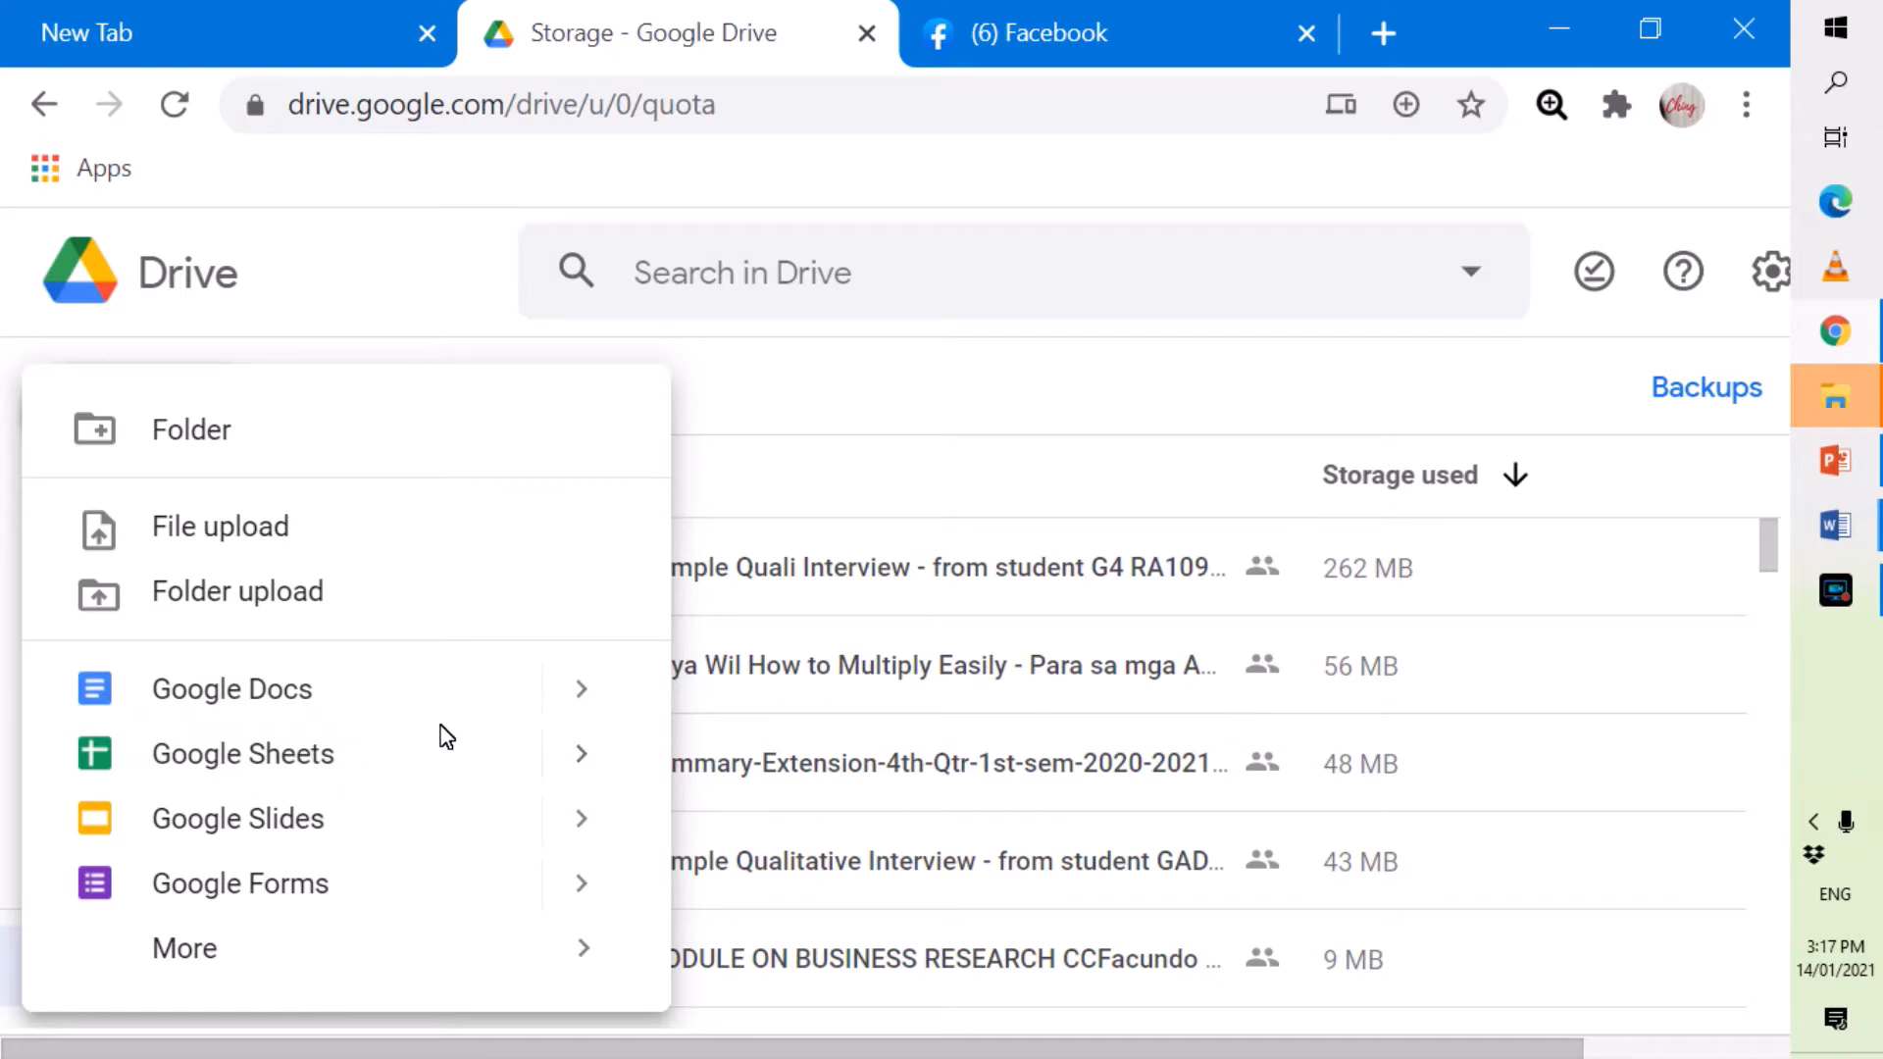
{"action": "left_click", "coordinate": [323, 892]}
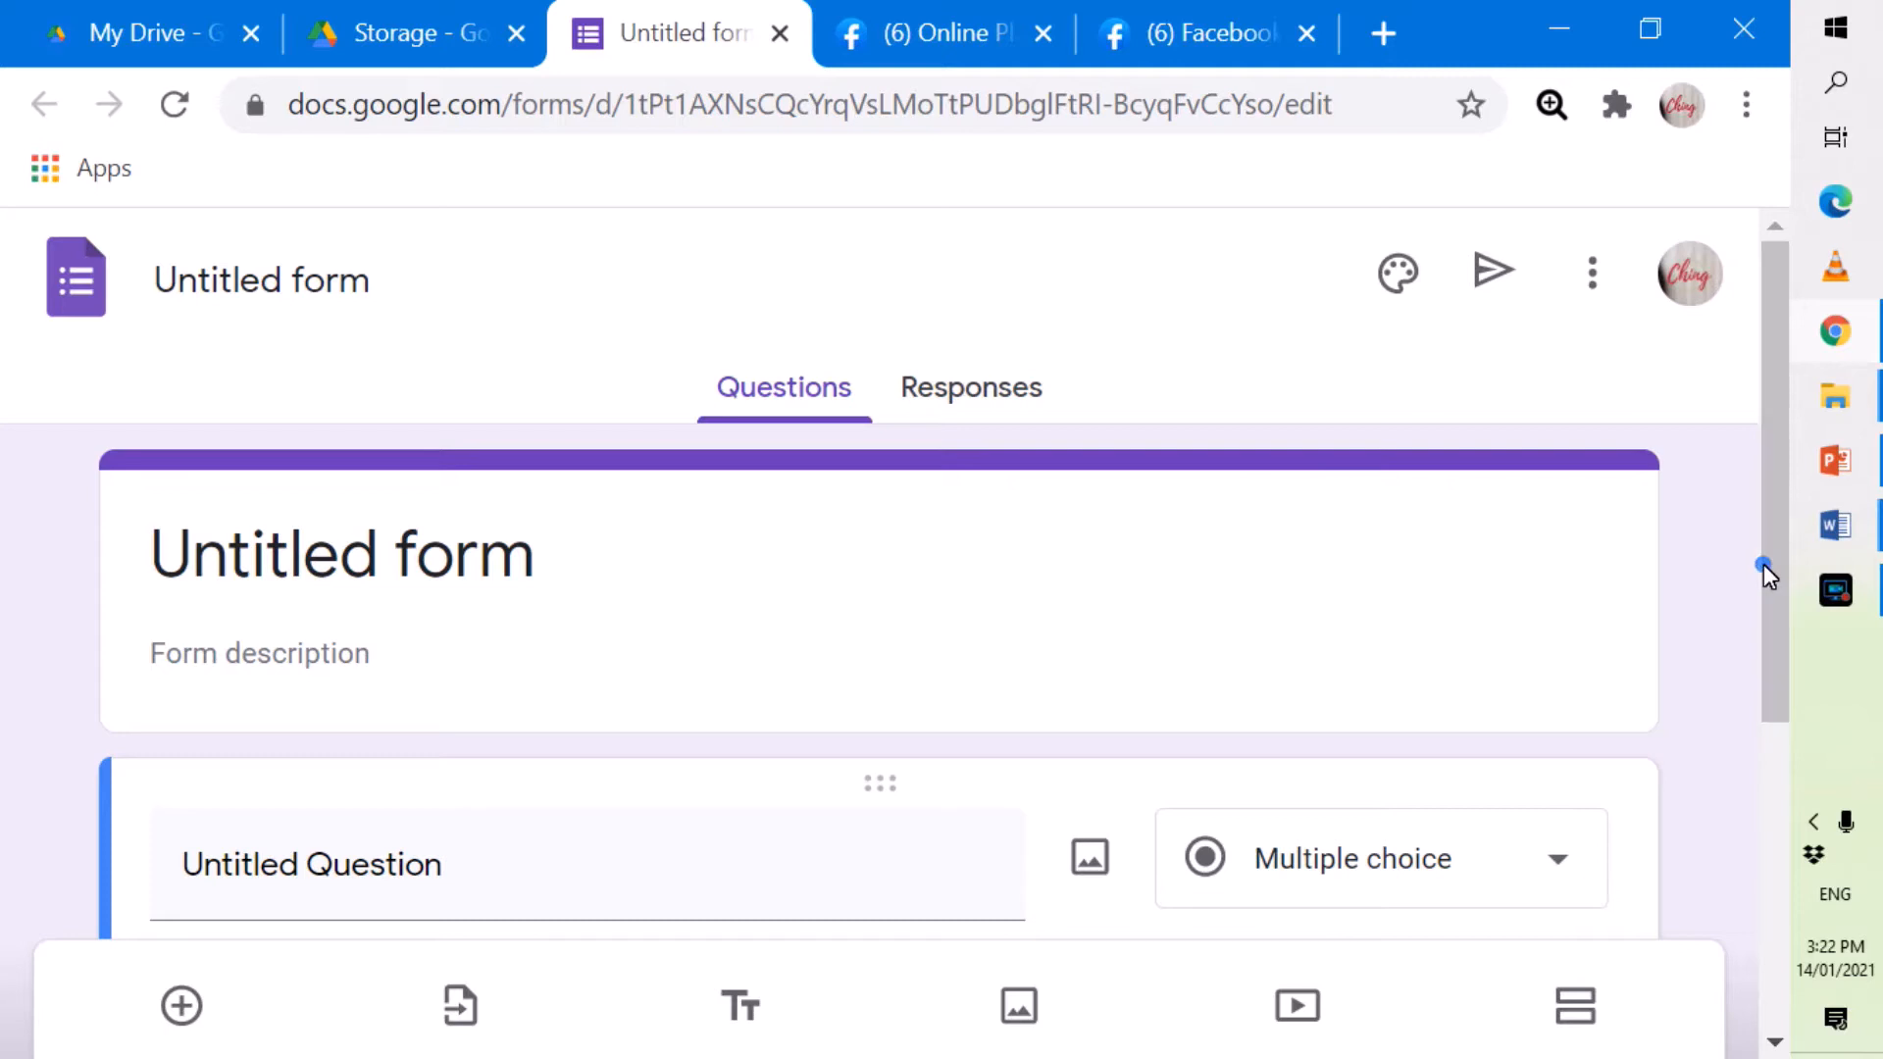
Turn on the "Make this a quiz" option in the form's quiz settings.
{"action": "right_click", "coordinate": [1615, 271]}
{"action": "left_click", "coordinate": [1165, 265]}
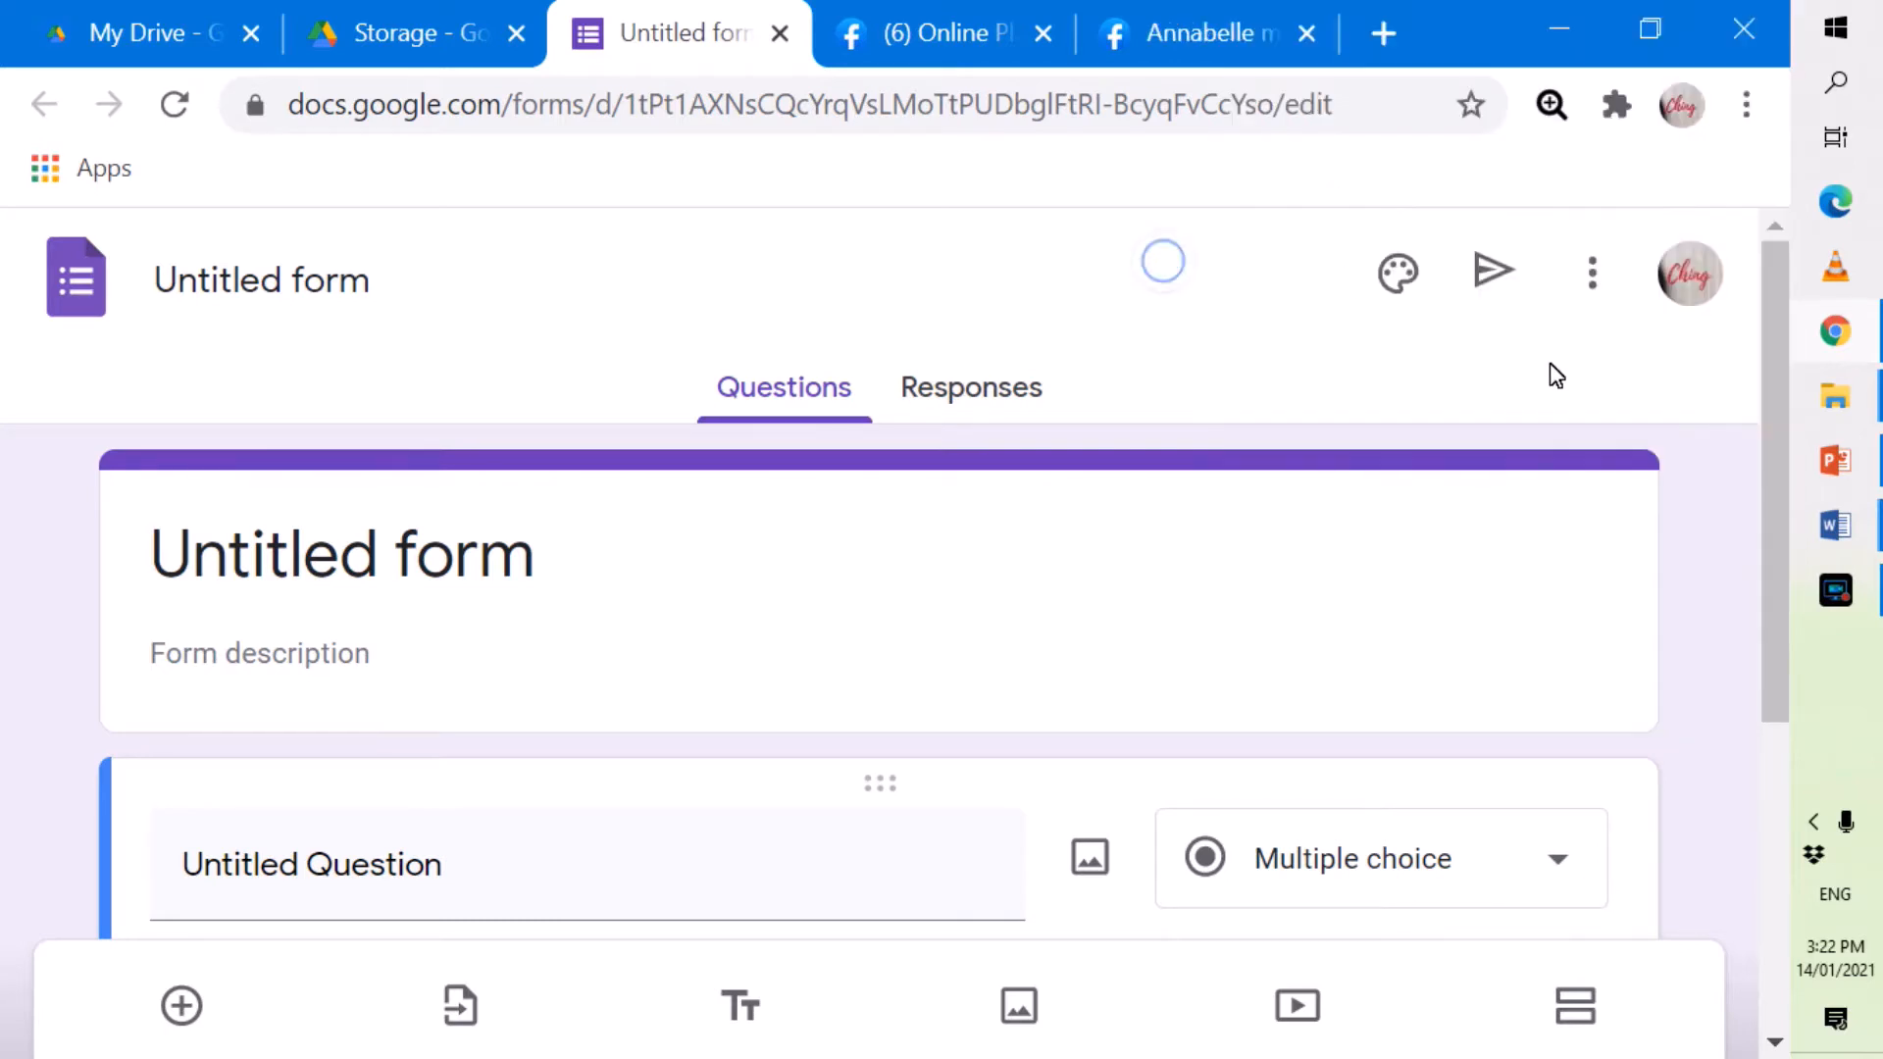
{"action": "left_click", "coordinate": [1590, 287]}
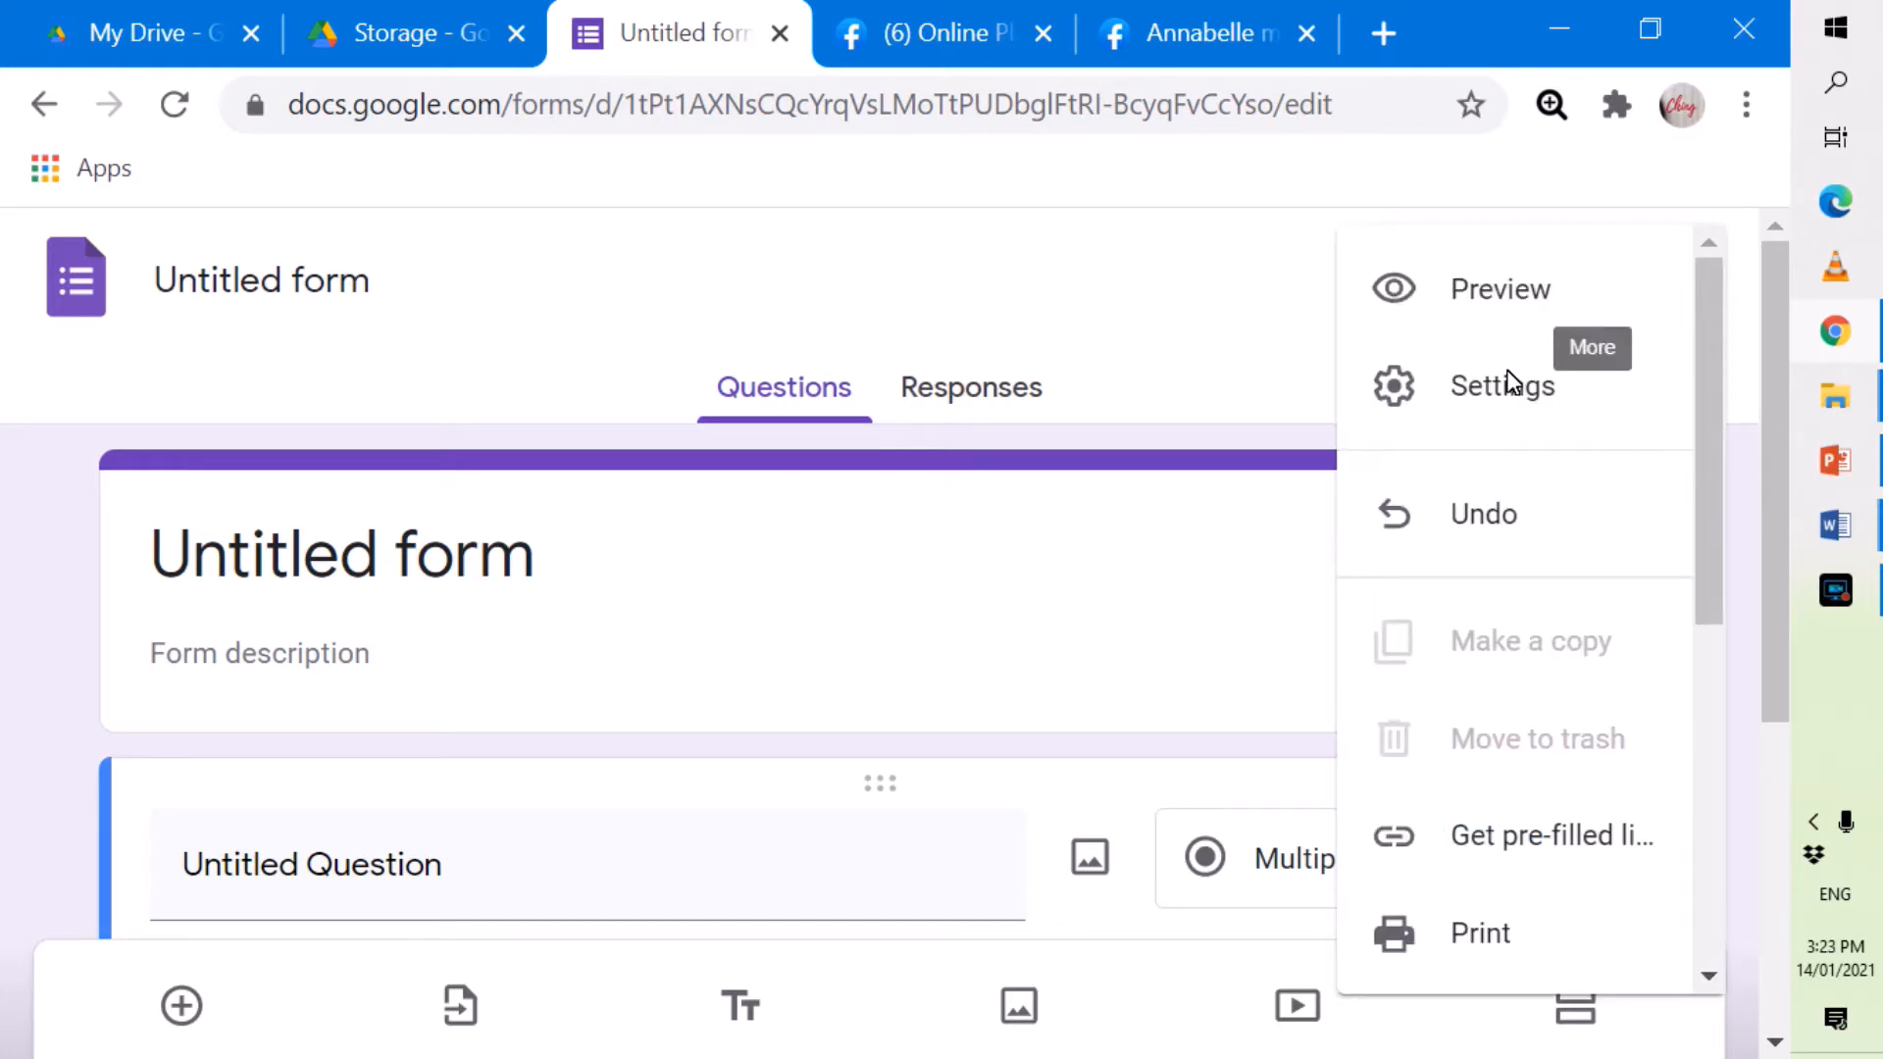
{"action": "left_click_drag", "start_coordinate": [1502, 391], "coordinate": [1383, 404]}
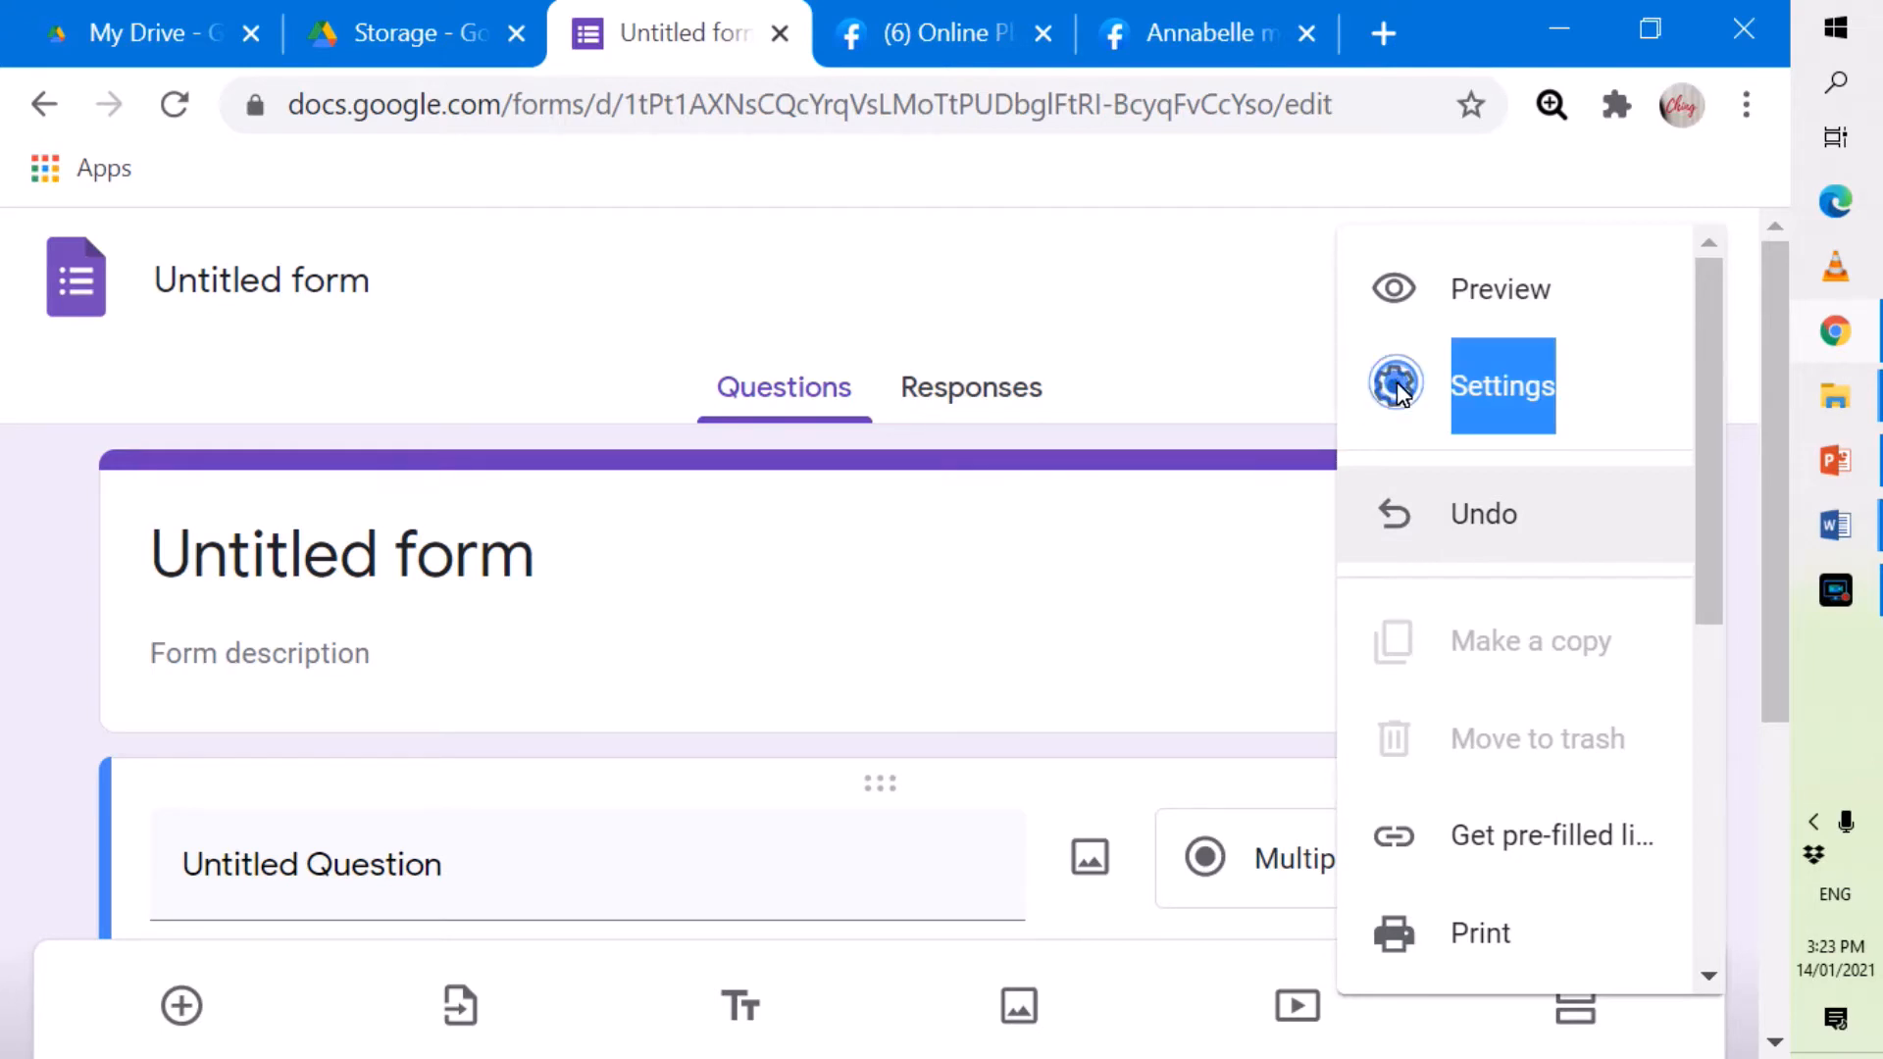
{"action": "left_click", "coordinate": [1545, 390]}
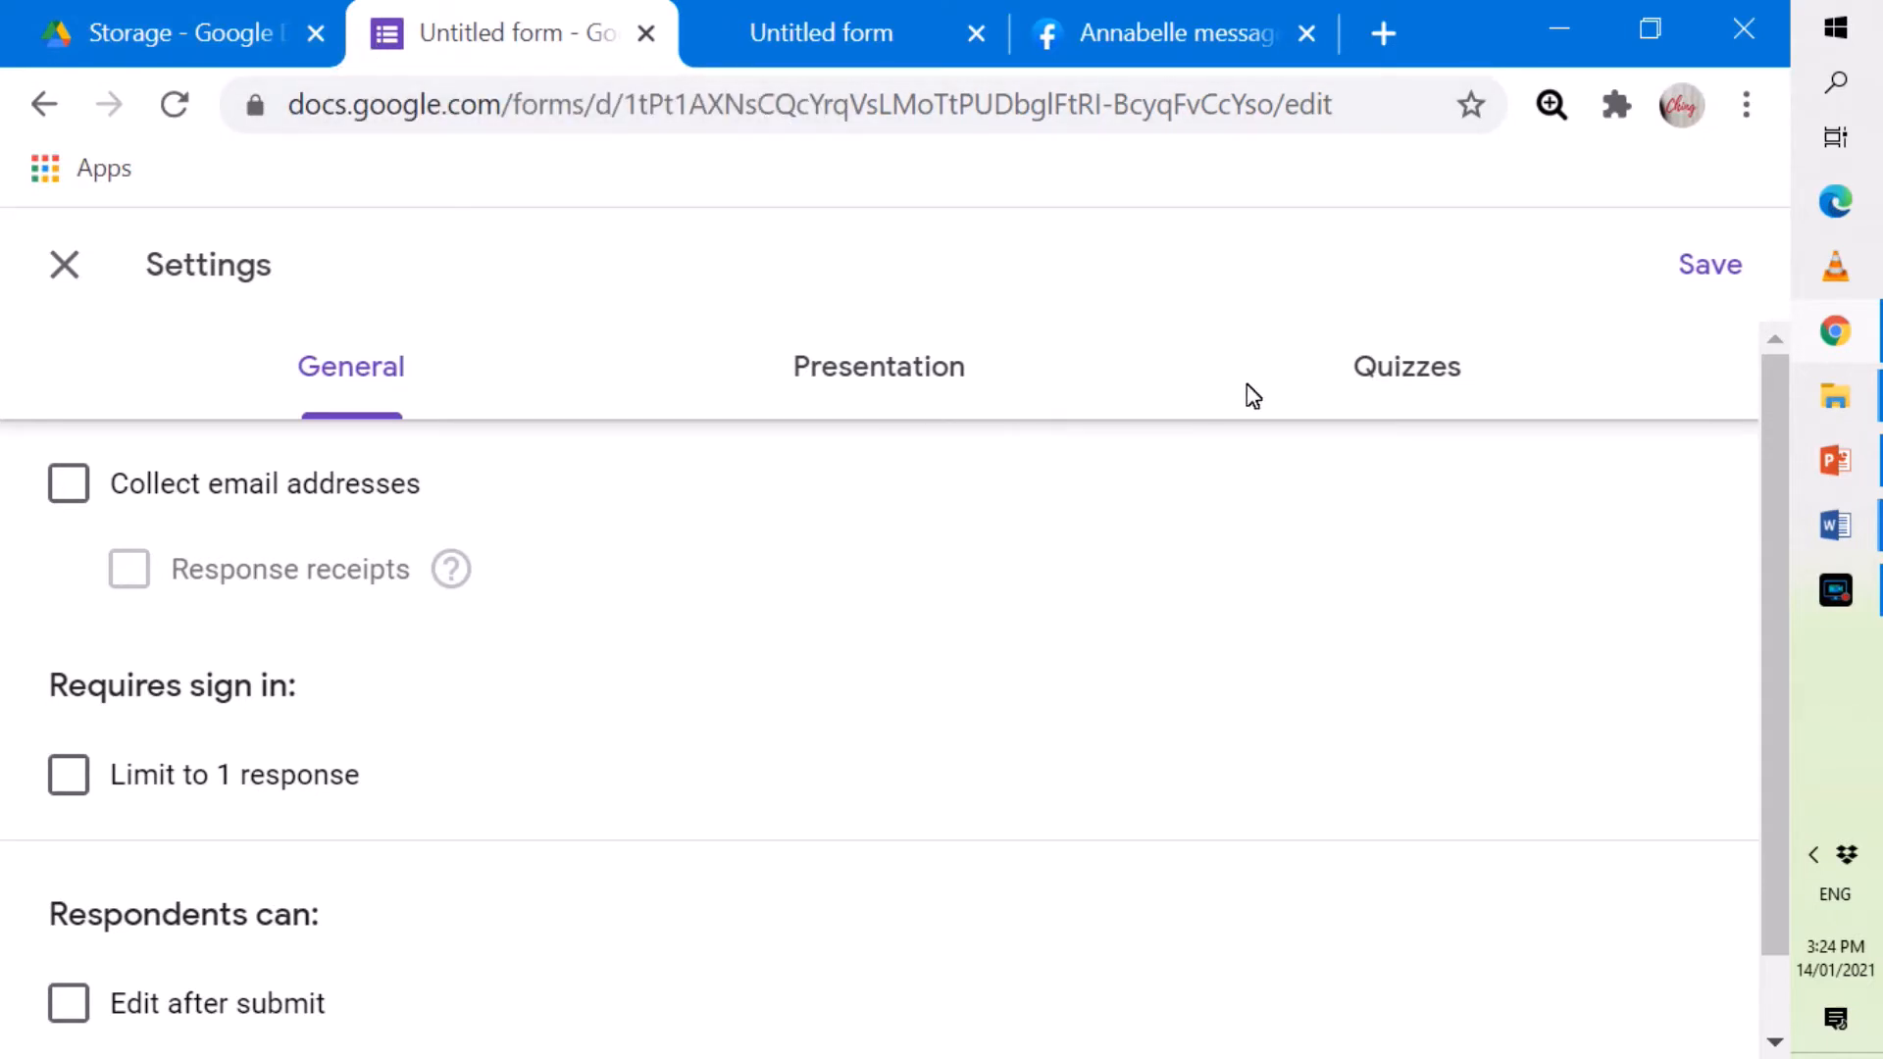
{"action": "left_click", "coordinate": [1389, 376]}
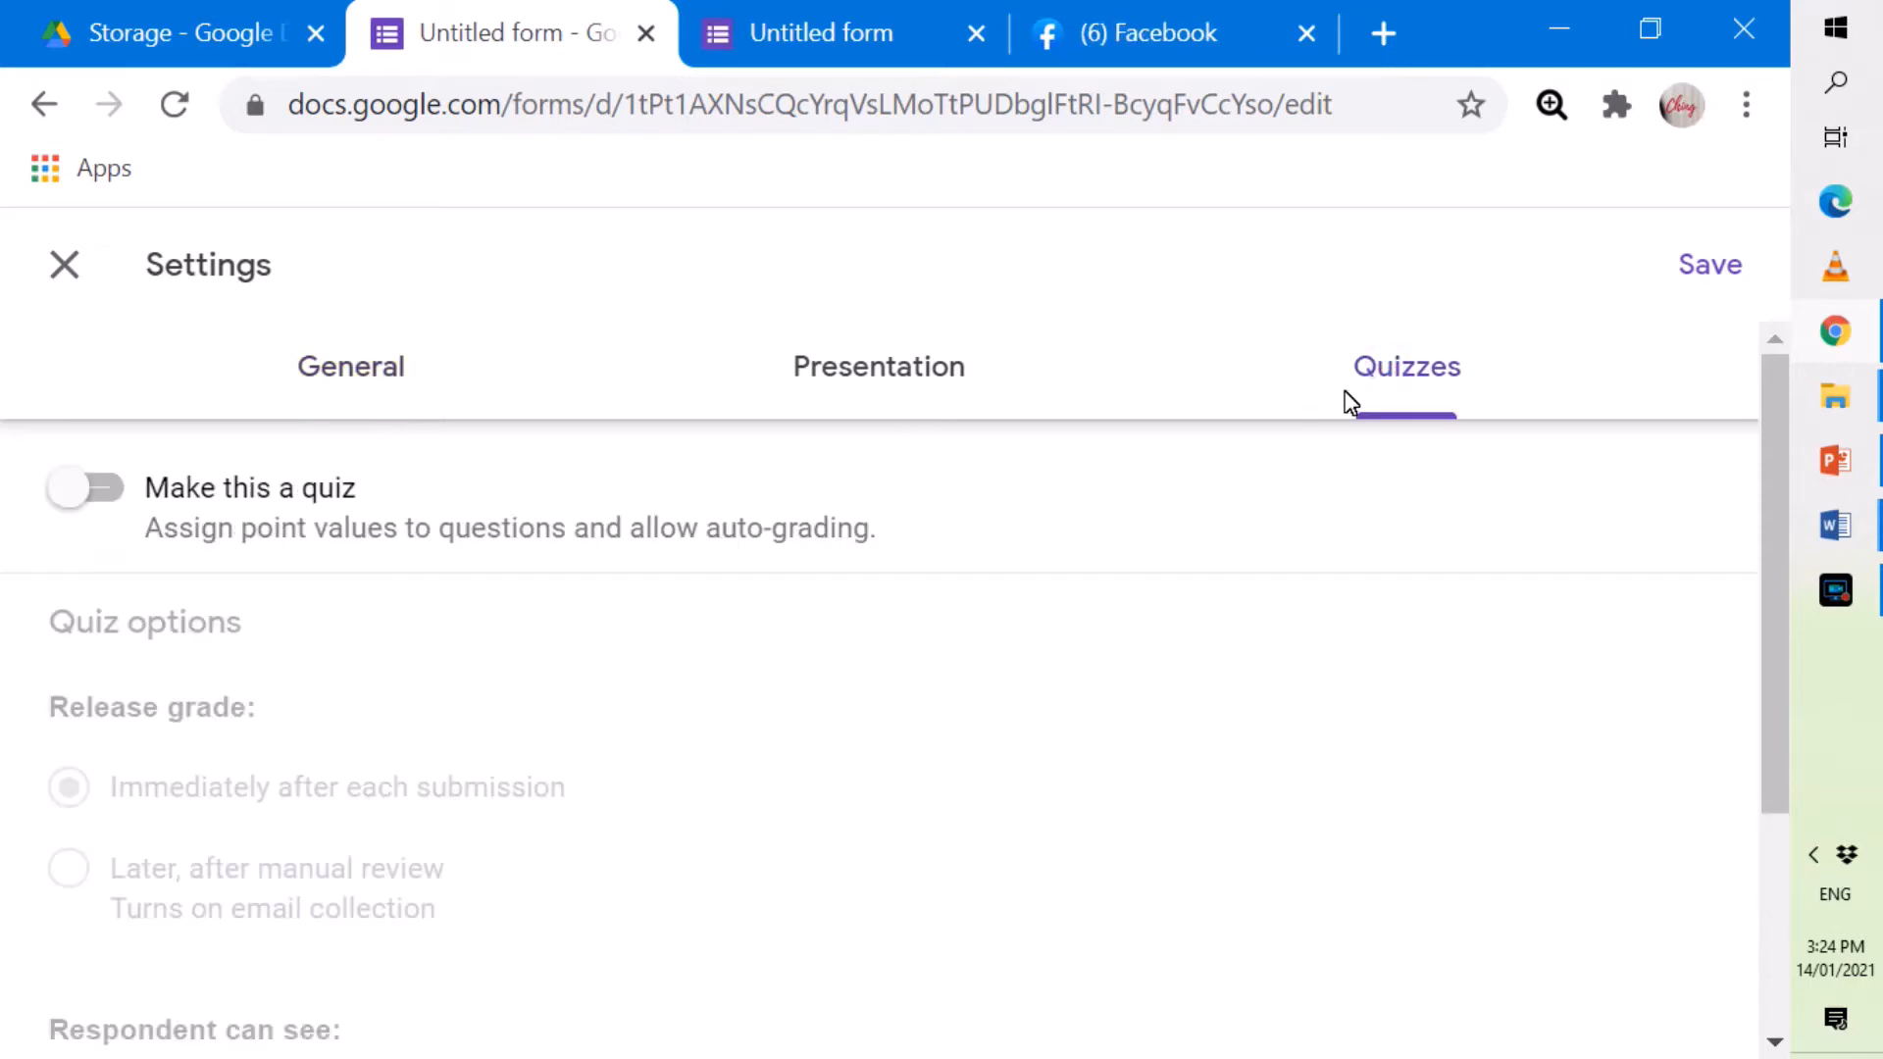
{"action": "left_click", "coordinate": [60, 499]}
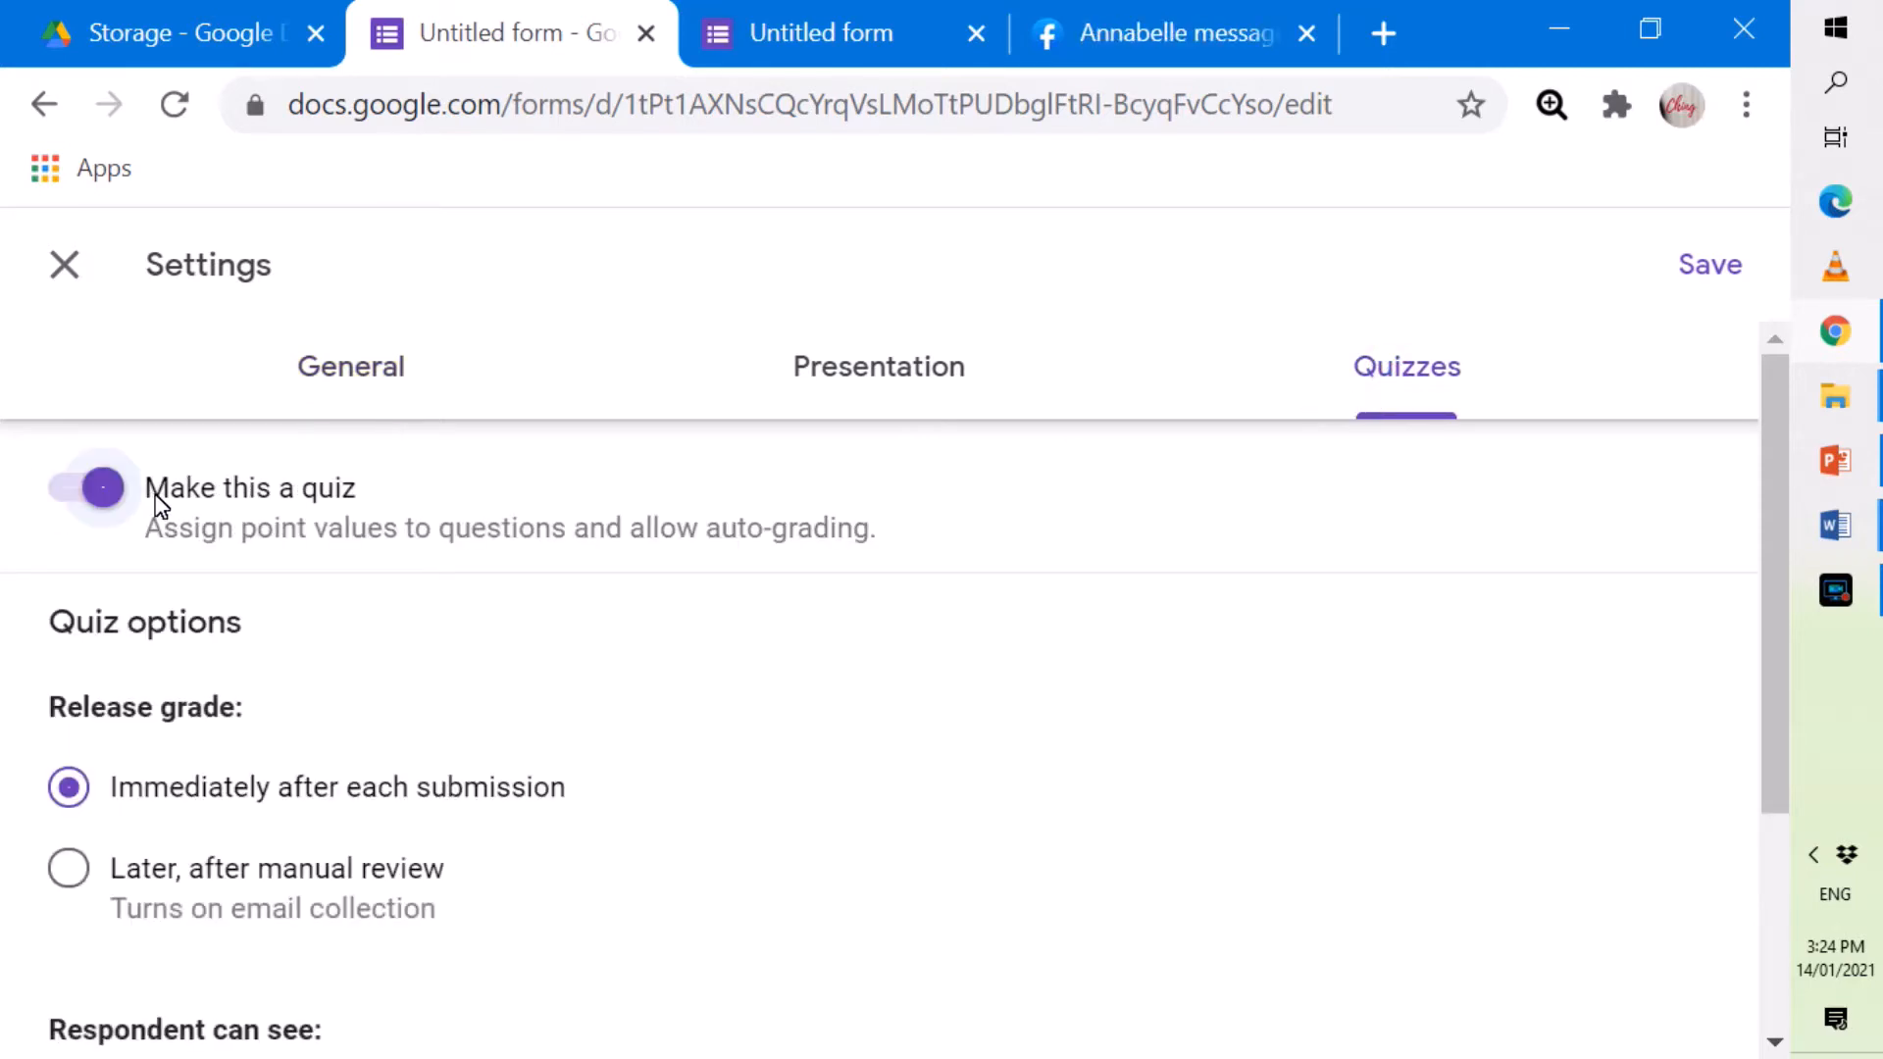
{"action": "left_click", "coordinate": [154, 504]}
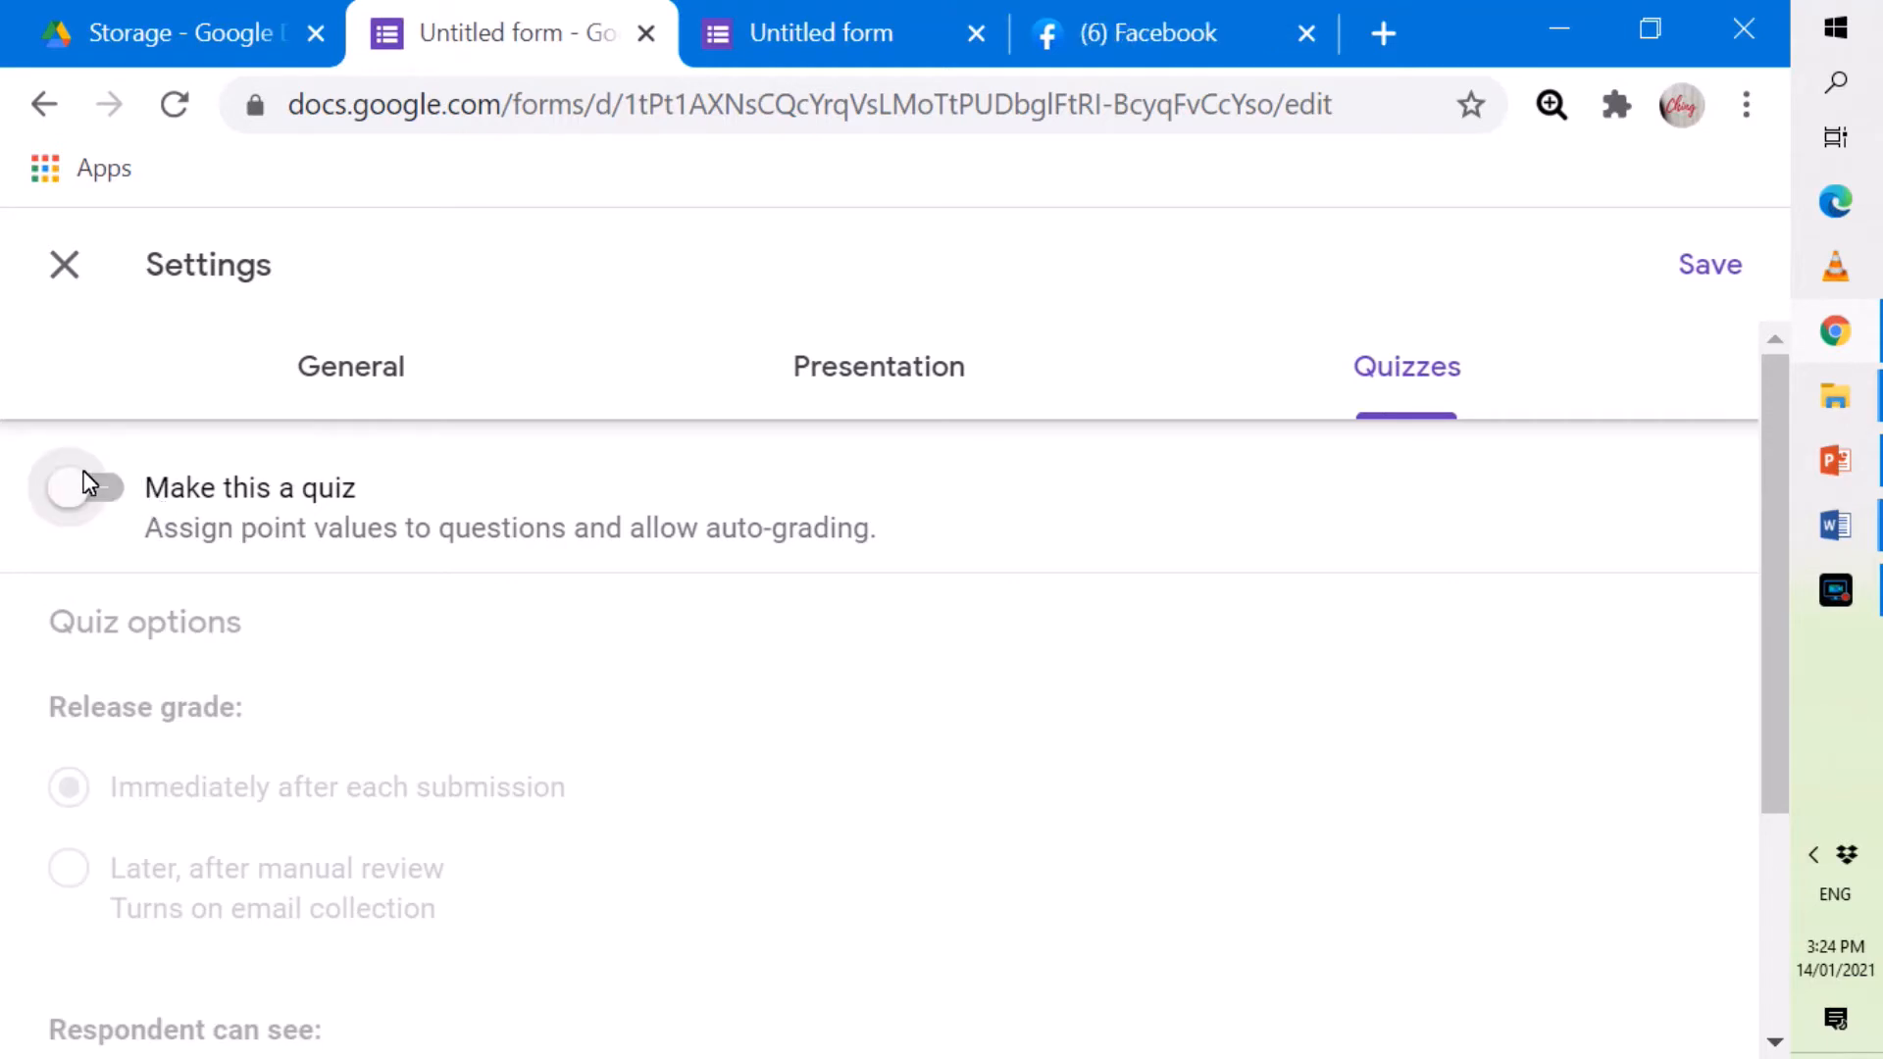
{"action": "left_click", "coordinate": [78, 504]}
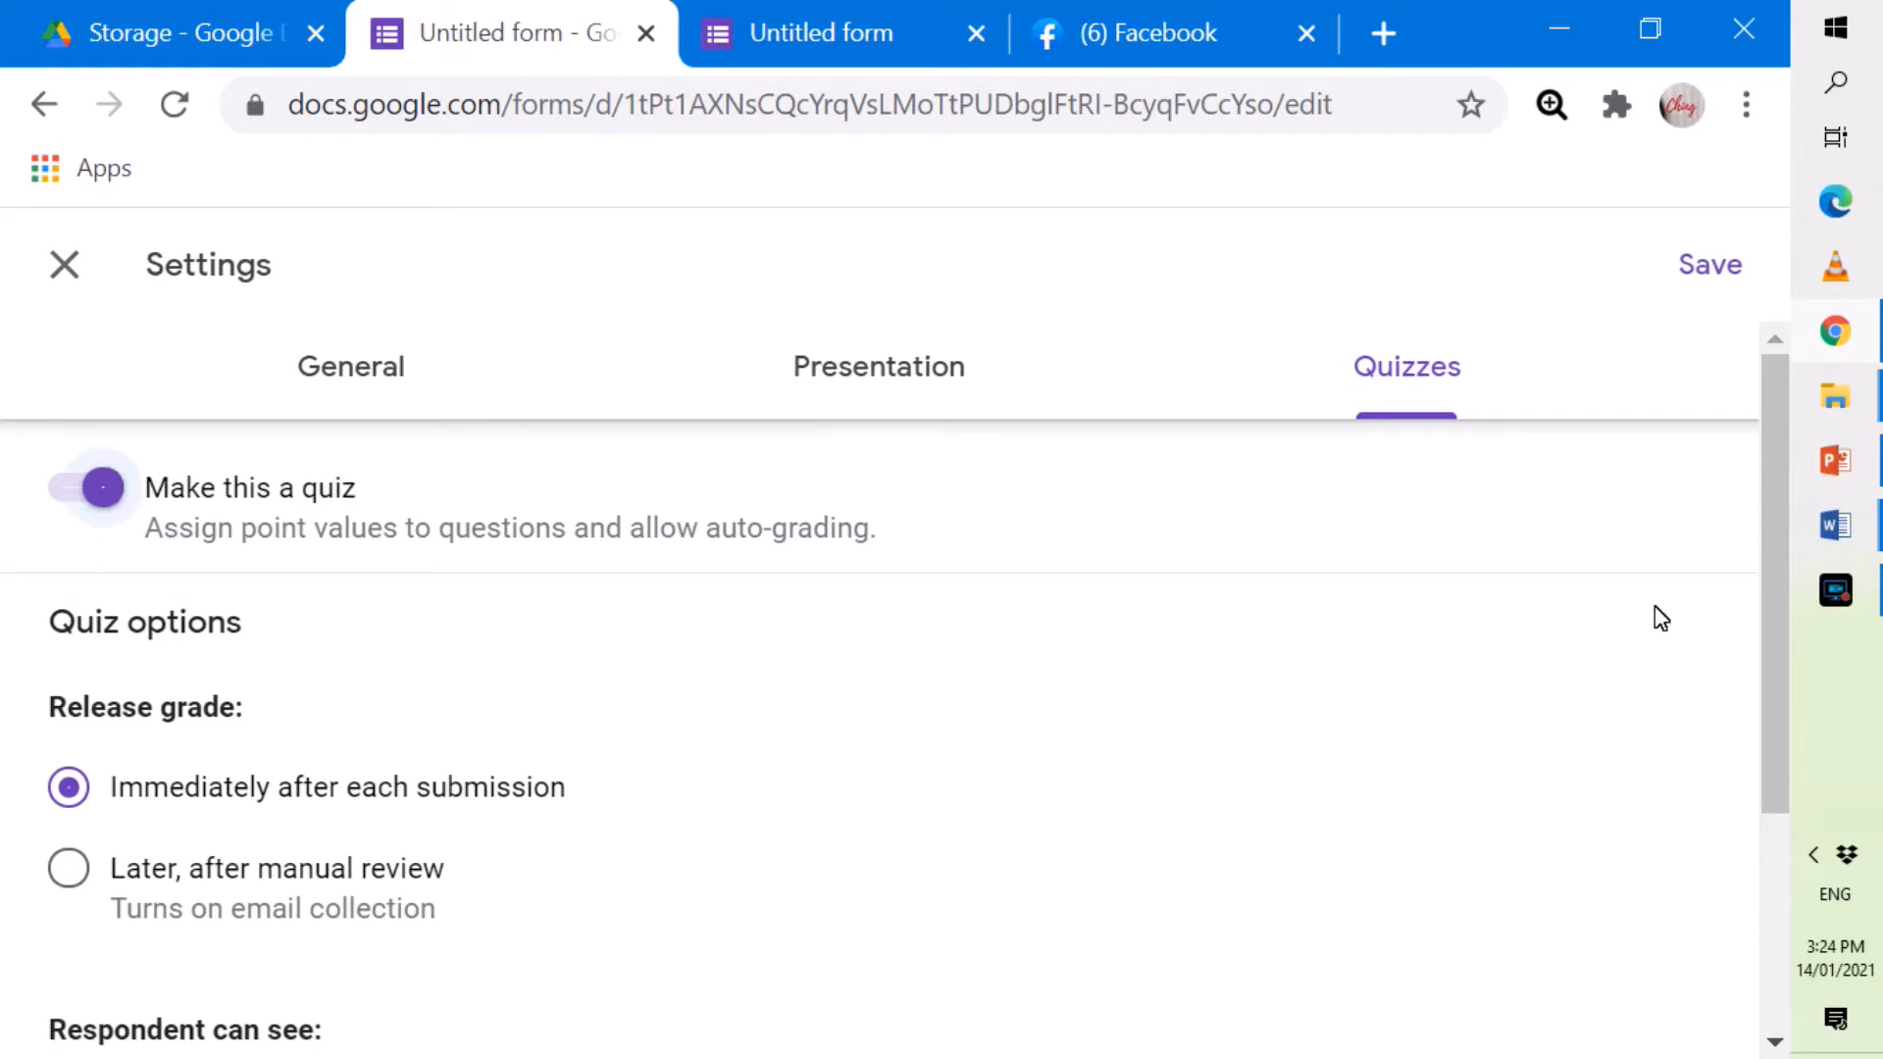
Keep grade release immediately after each submission, with missed questions, correct answers and point values visible to respondents, and save the settings.
{"action": "left_click_drag", "start_coordinate": [1764, 638], "coordinate": [1762, 820]}
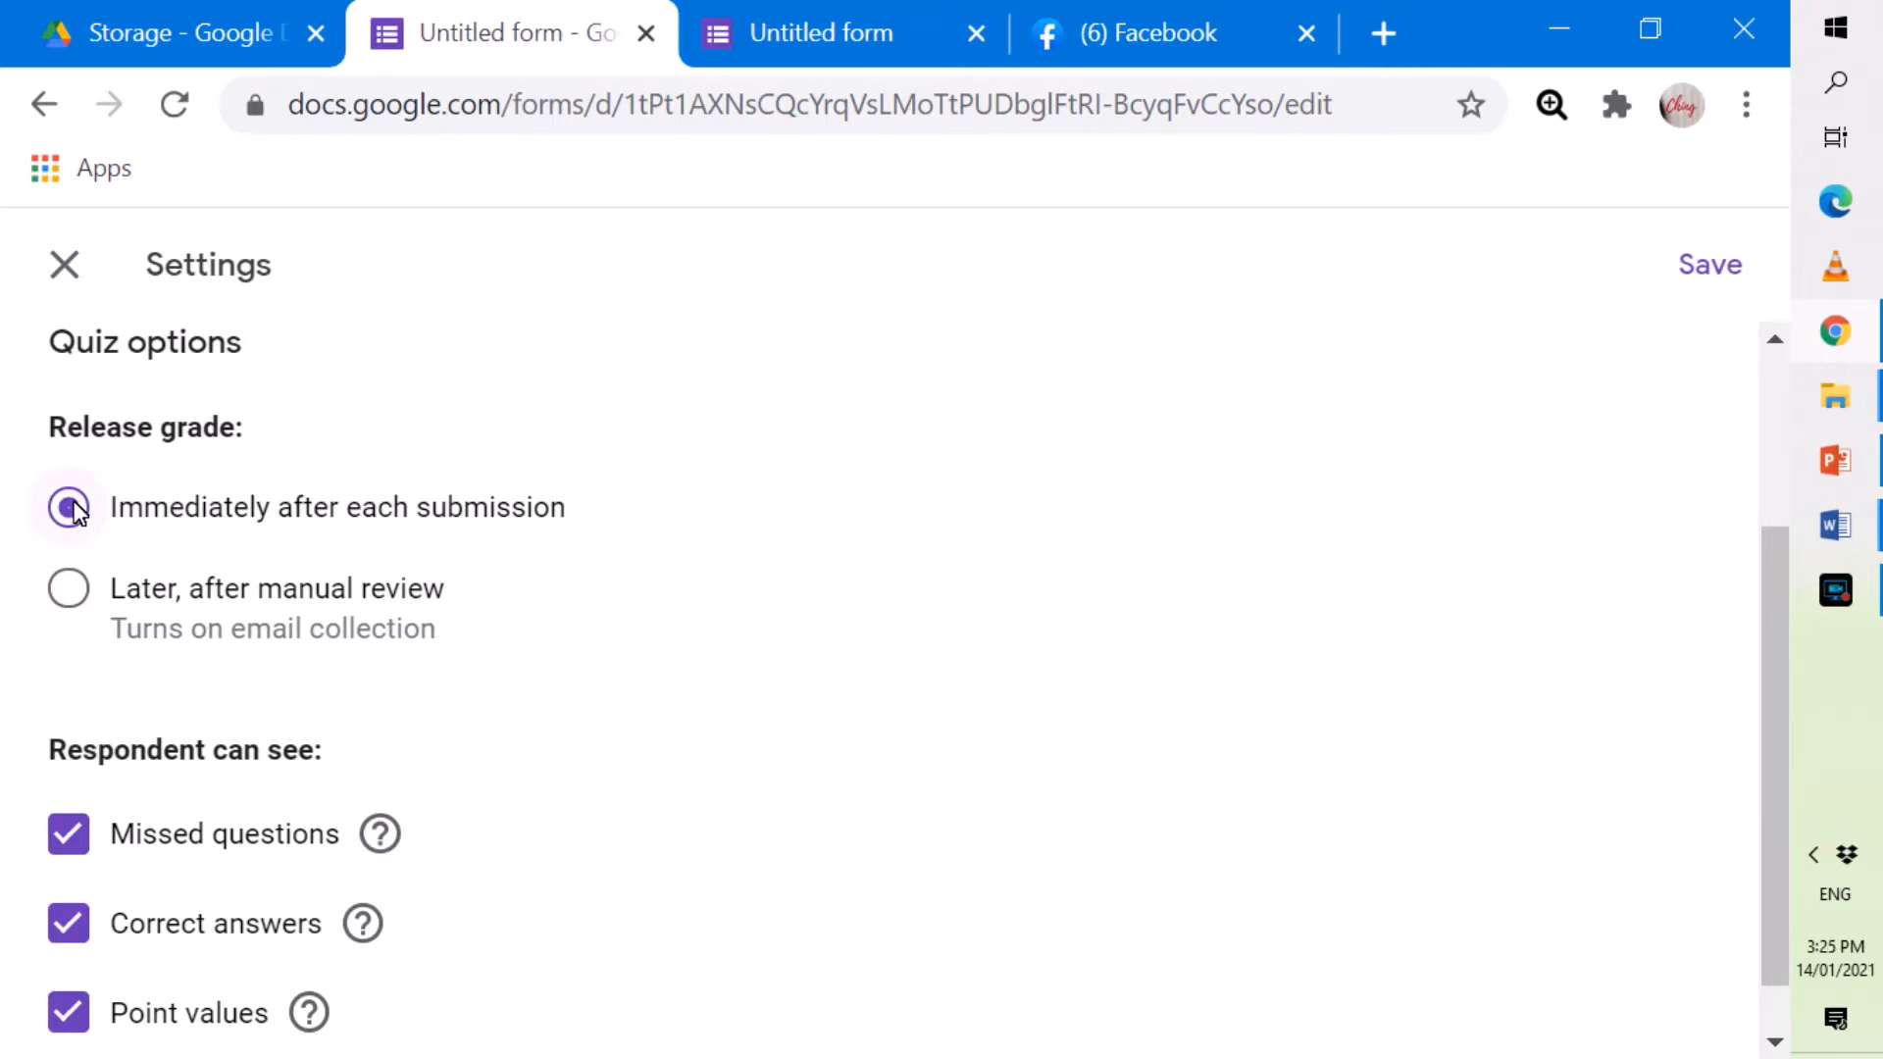
{"action": "left_click_drag", "start_coordinate": [1768, 604], "coordinate": [1758, 686]}
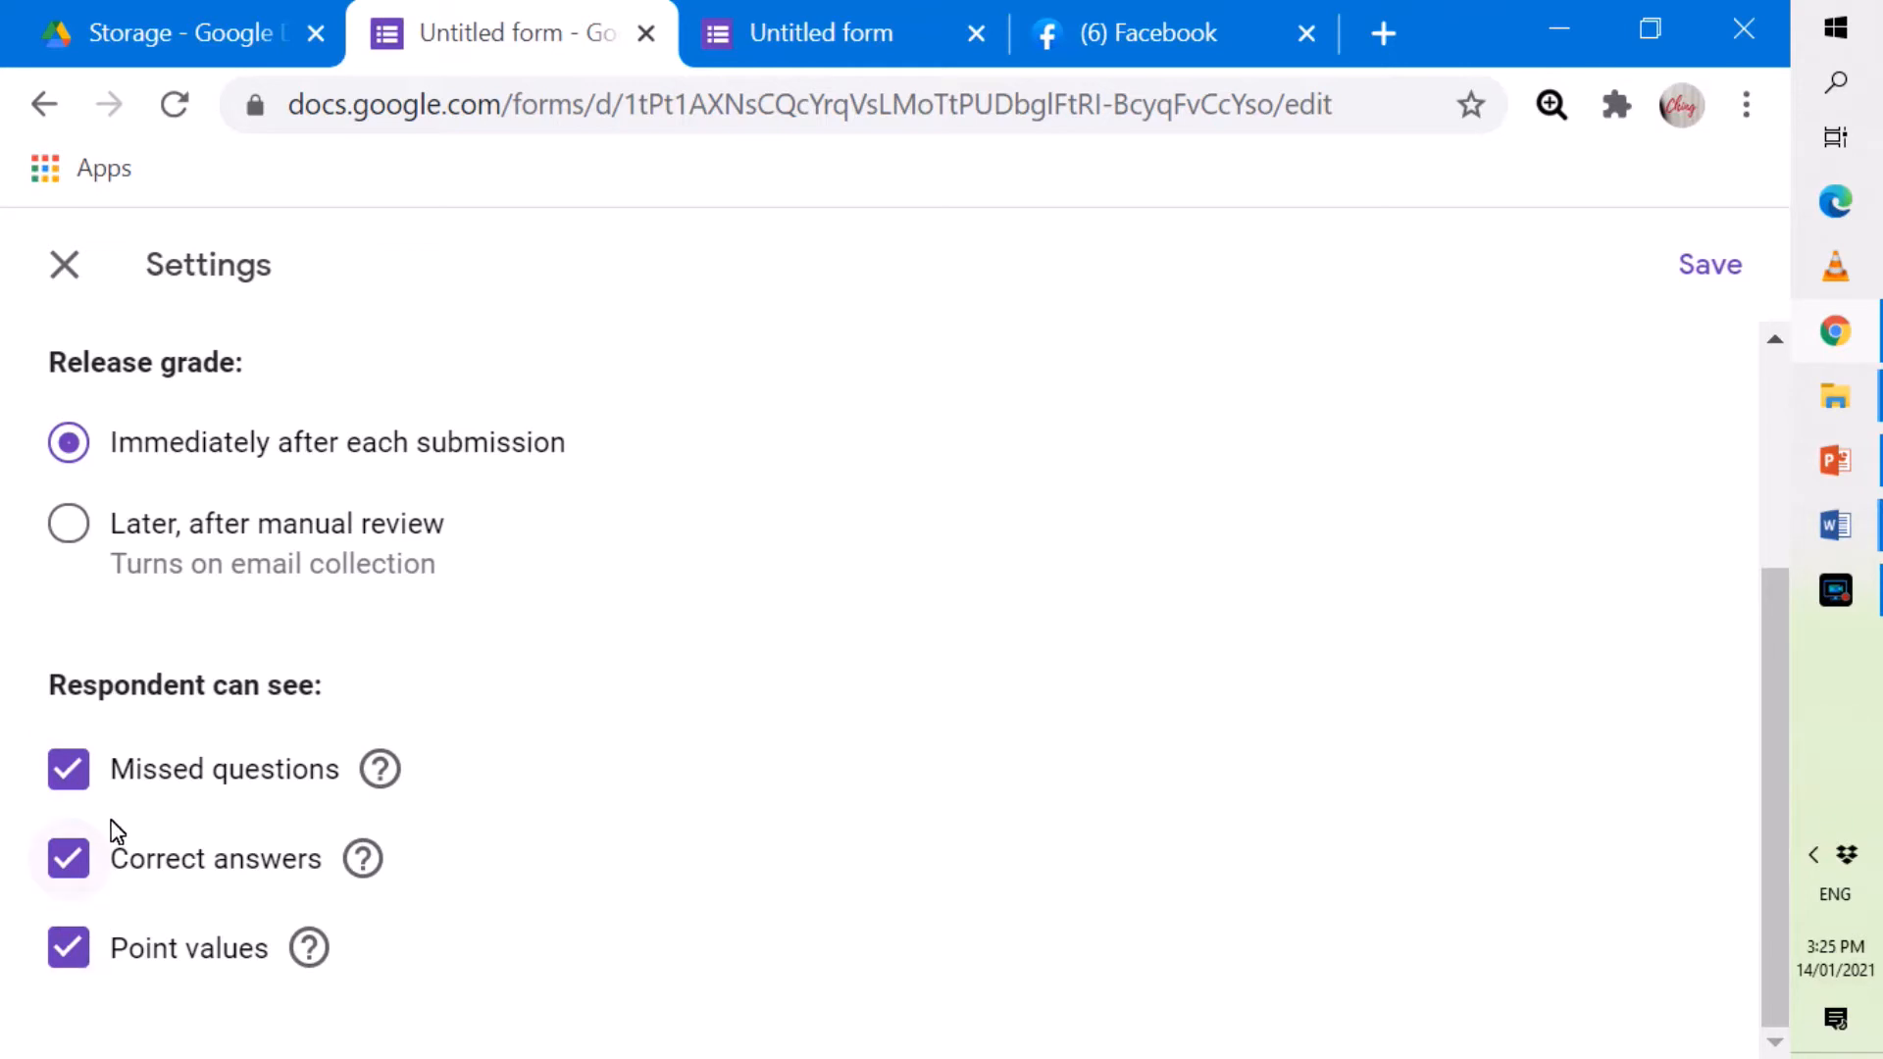
{"action": "left_click_drag", "start_coordinate": [1760, 855], "coordinate": [1778, 543]}
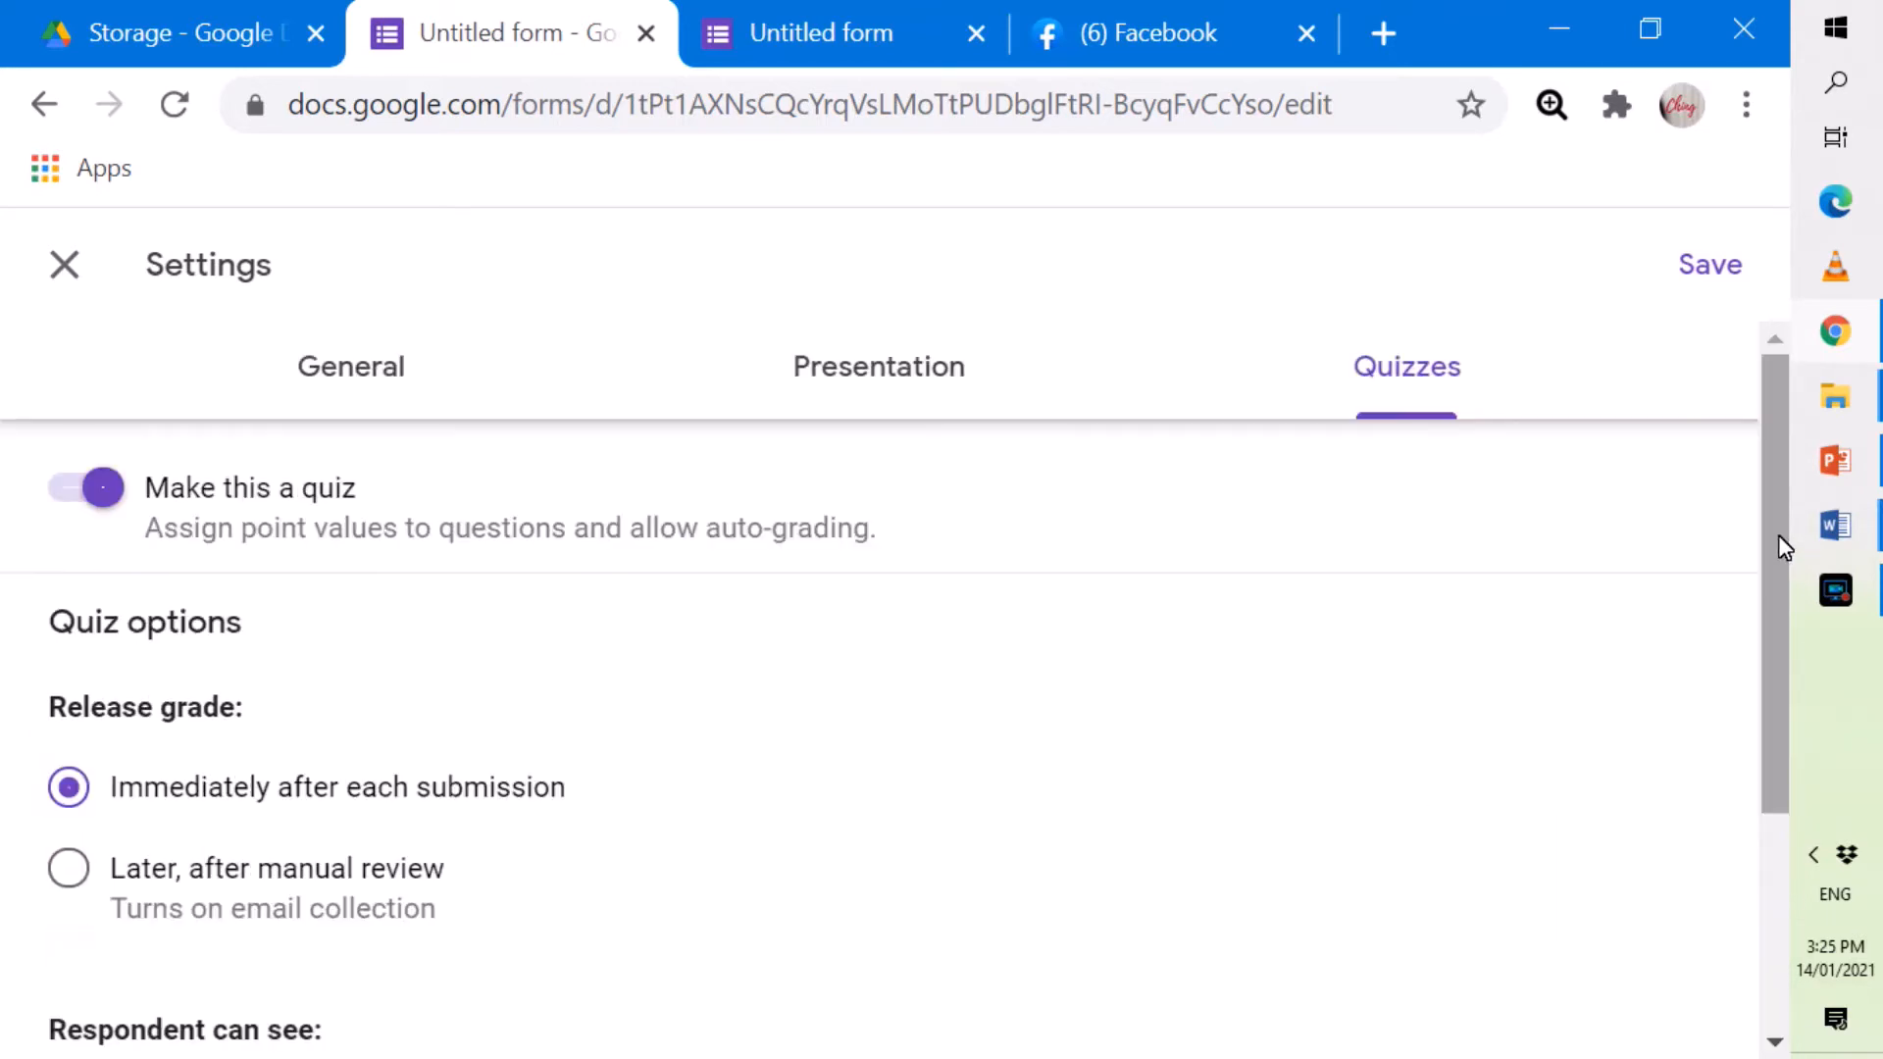
{"action": "left_click", "coordinate": [1698, 272]}
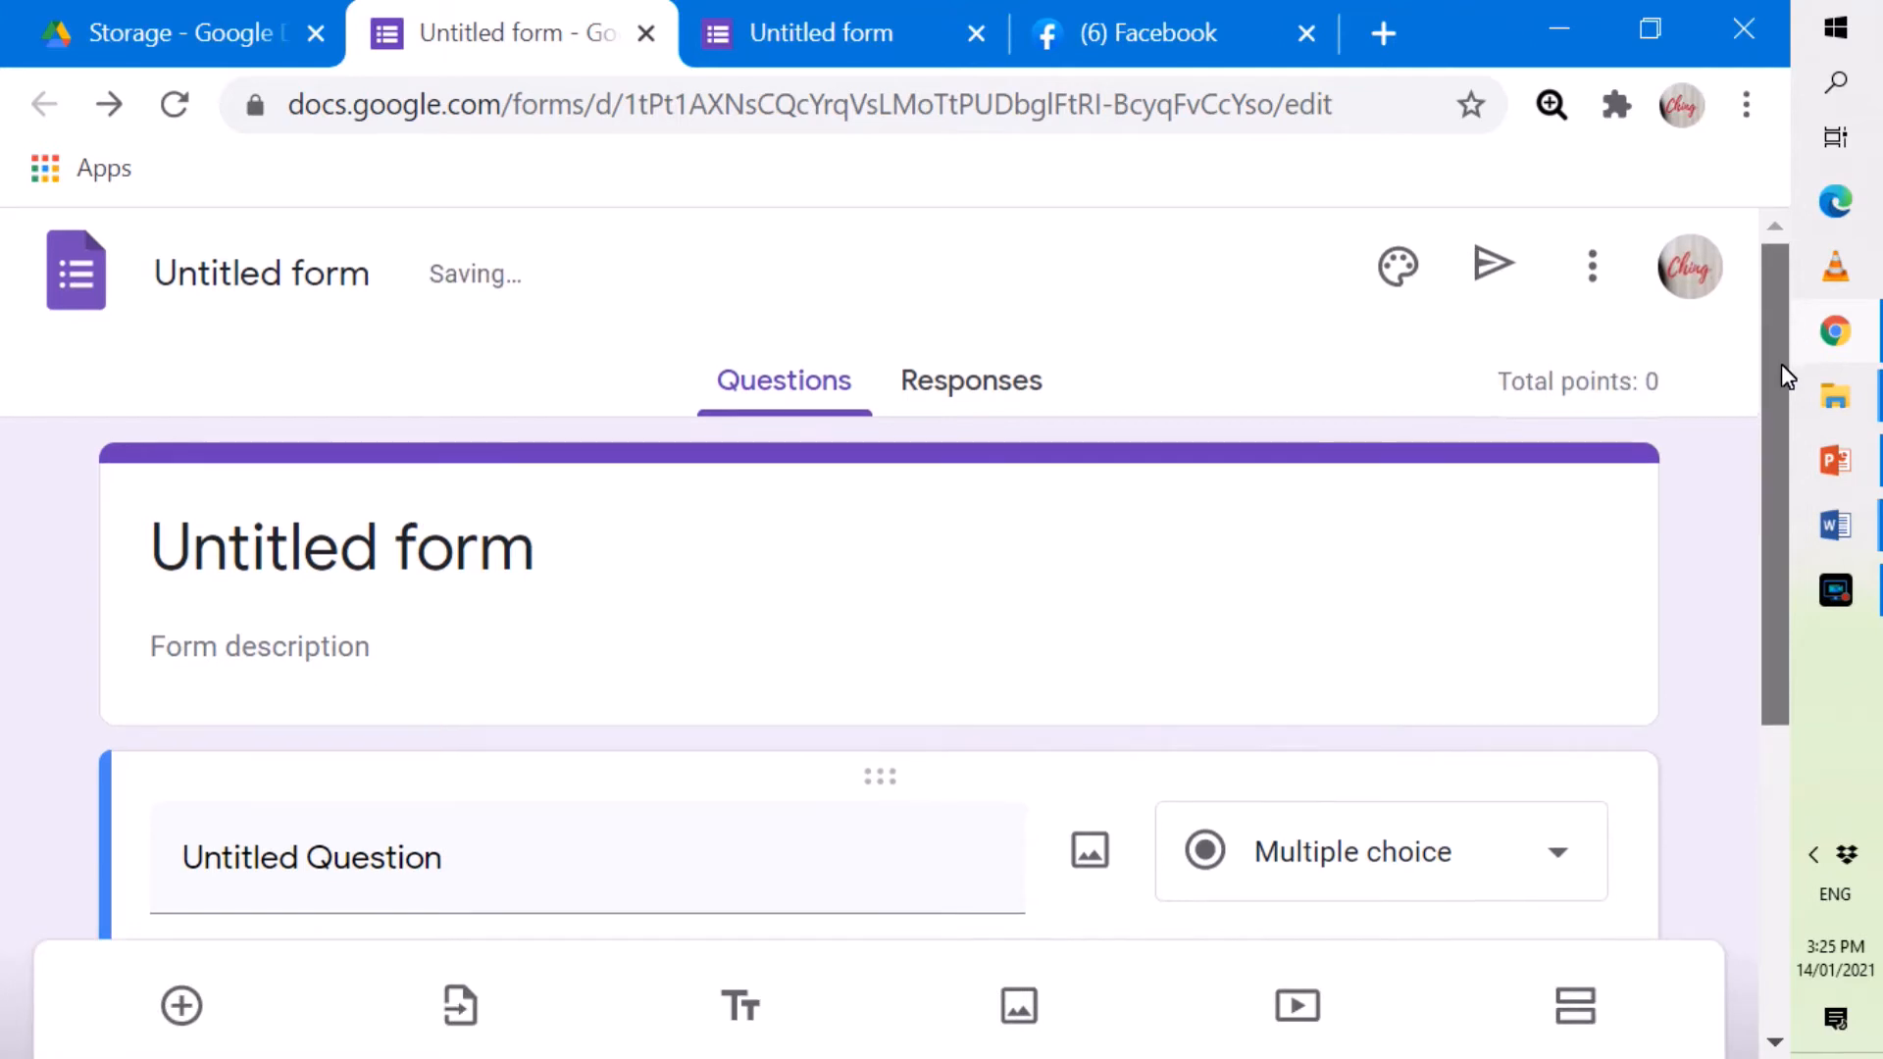
Rename the form file as "Taxation Final Exam".
{"action": "left_click_drag", "start_coordinate": [1781, 365], "coordinate": [1774, 416]}
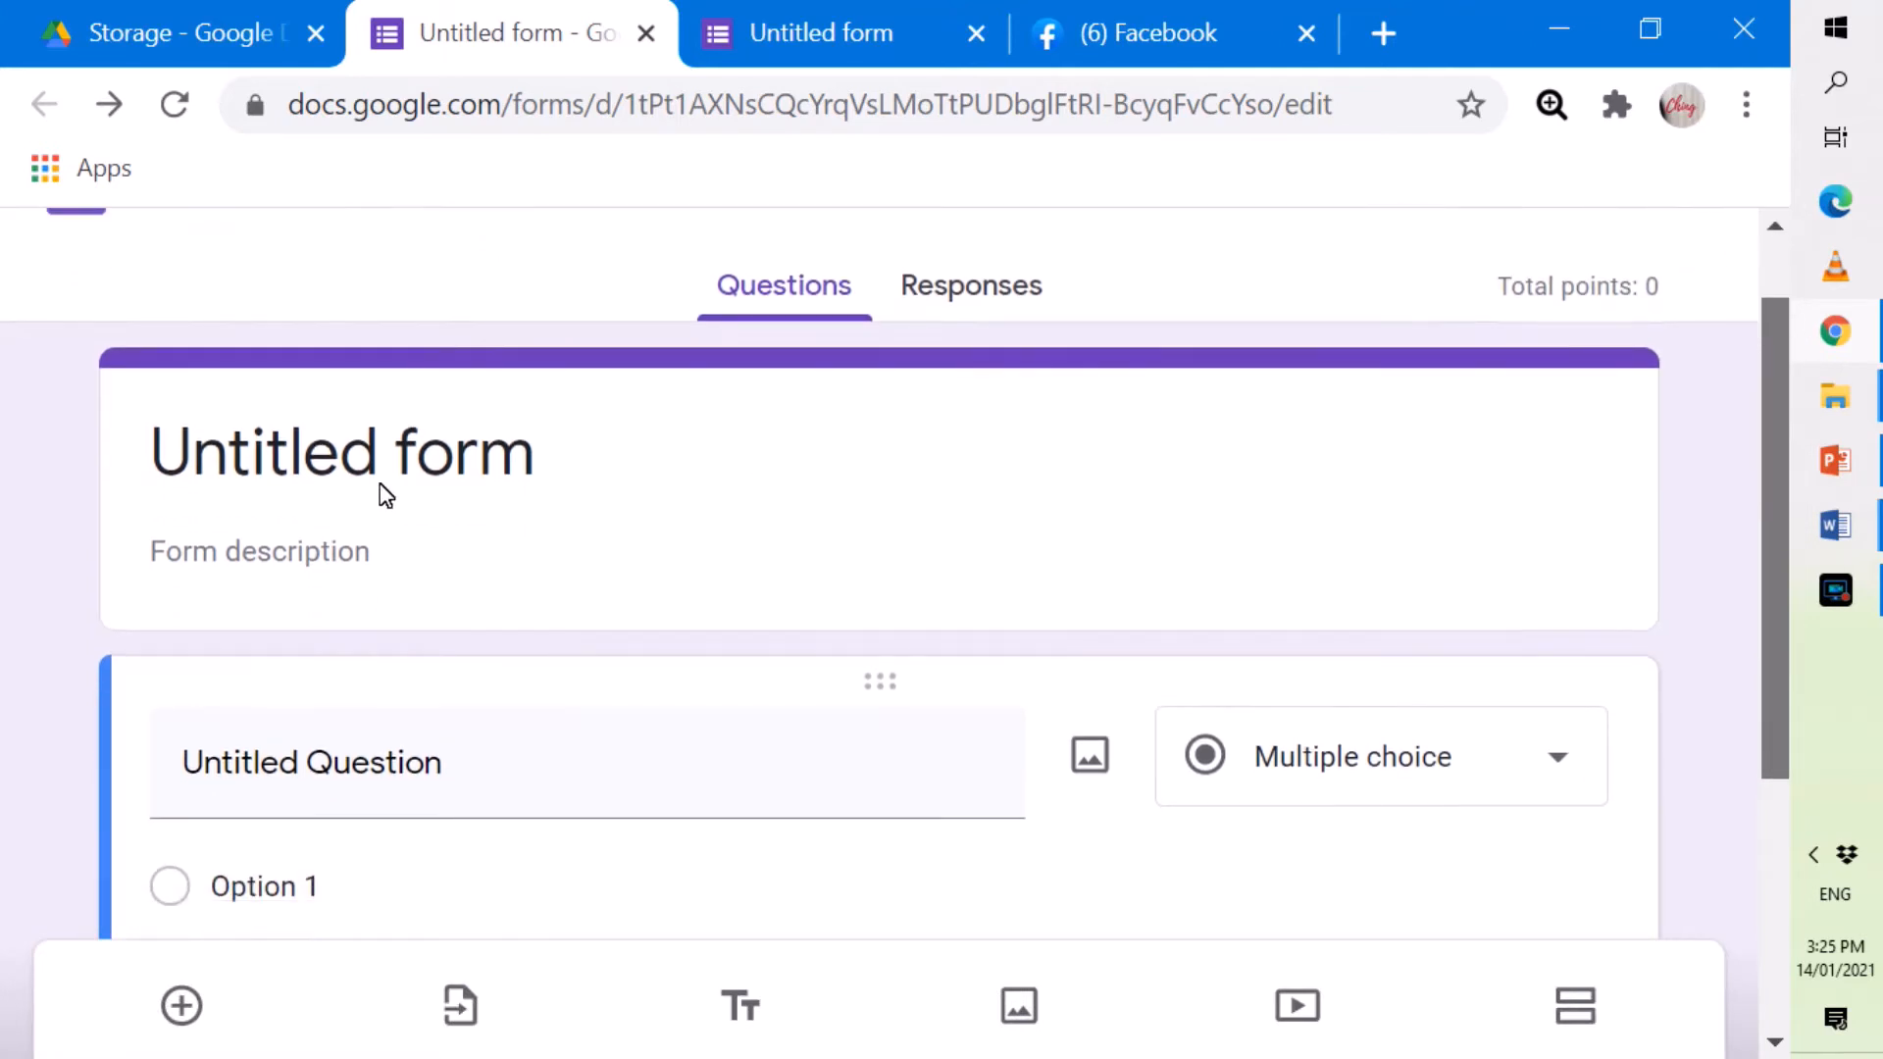
{"action": "left_click", "coordinate": [525, 461]}
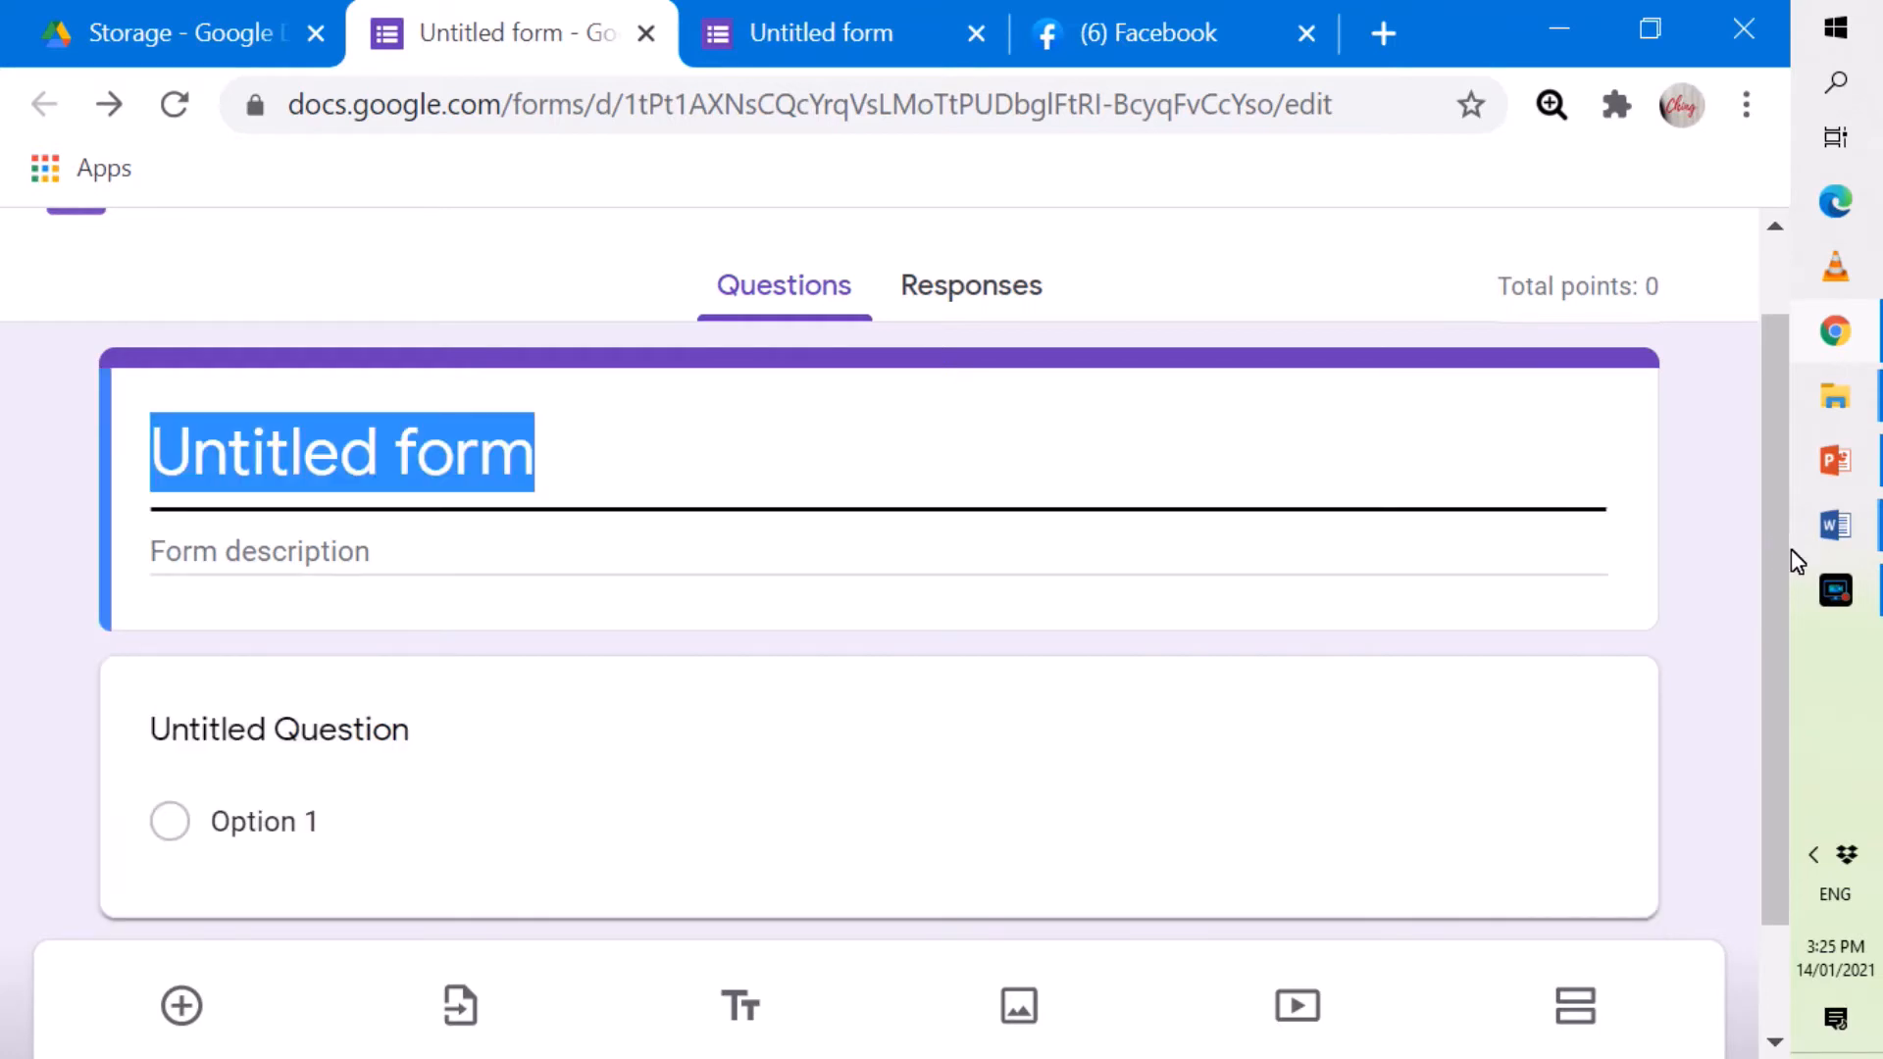
{"action": "left_click_drag", "start_coordinate": [1771, 394], "coordinate": [1770, 387]}
{"action": "scroll", "coordinate": [1770, 386], "scroll_direction": "up", "scroll_amount": 1}
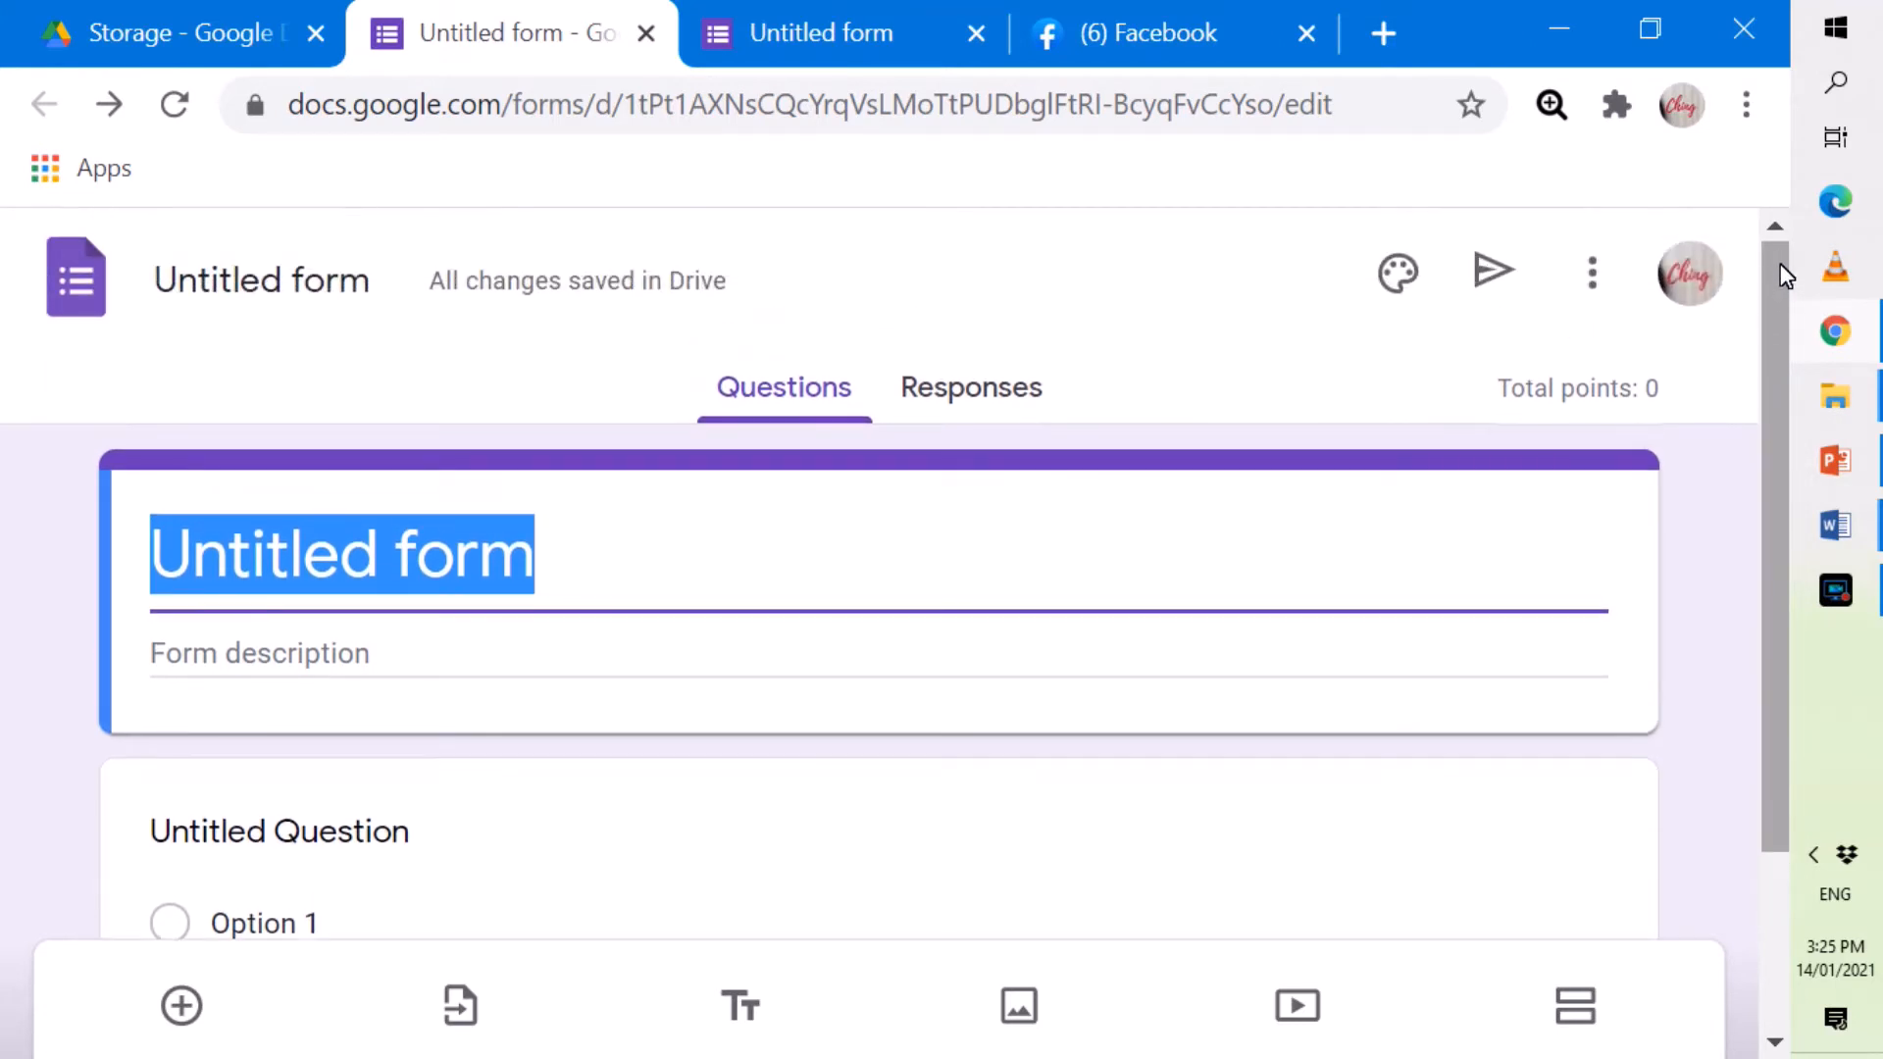
{"action": "left_click", "coordinate": [203, 290]}
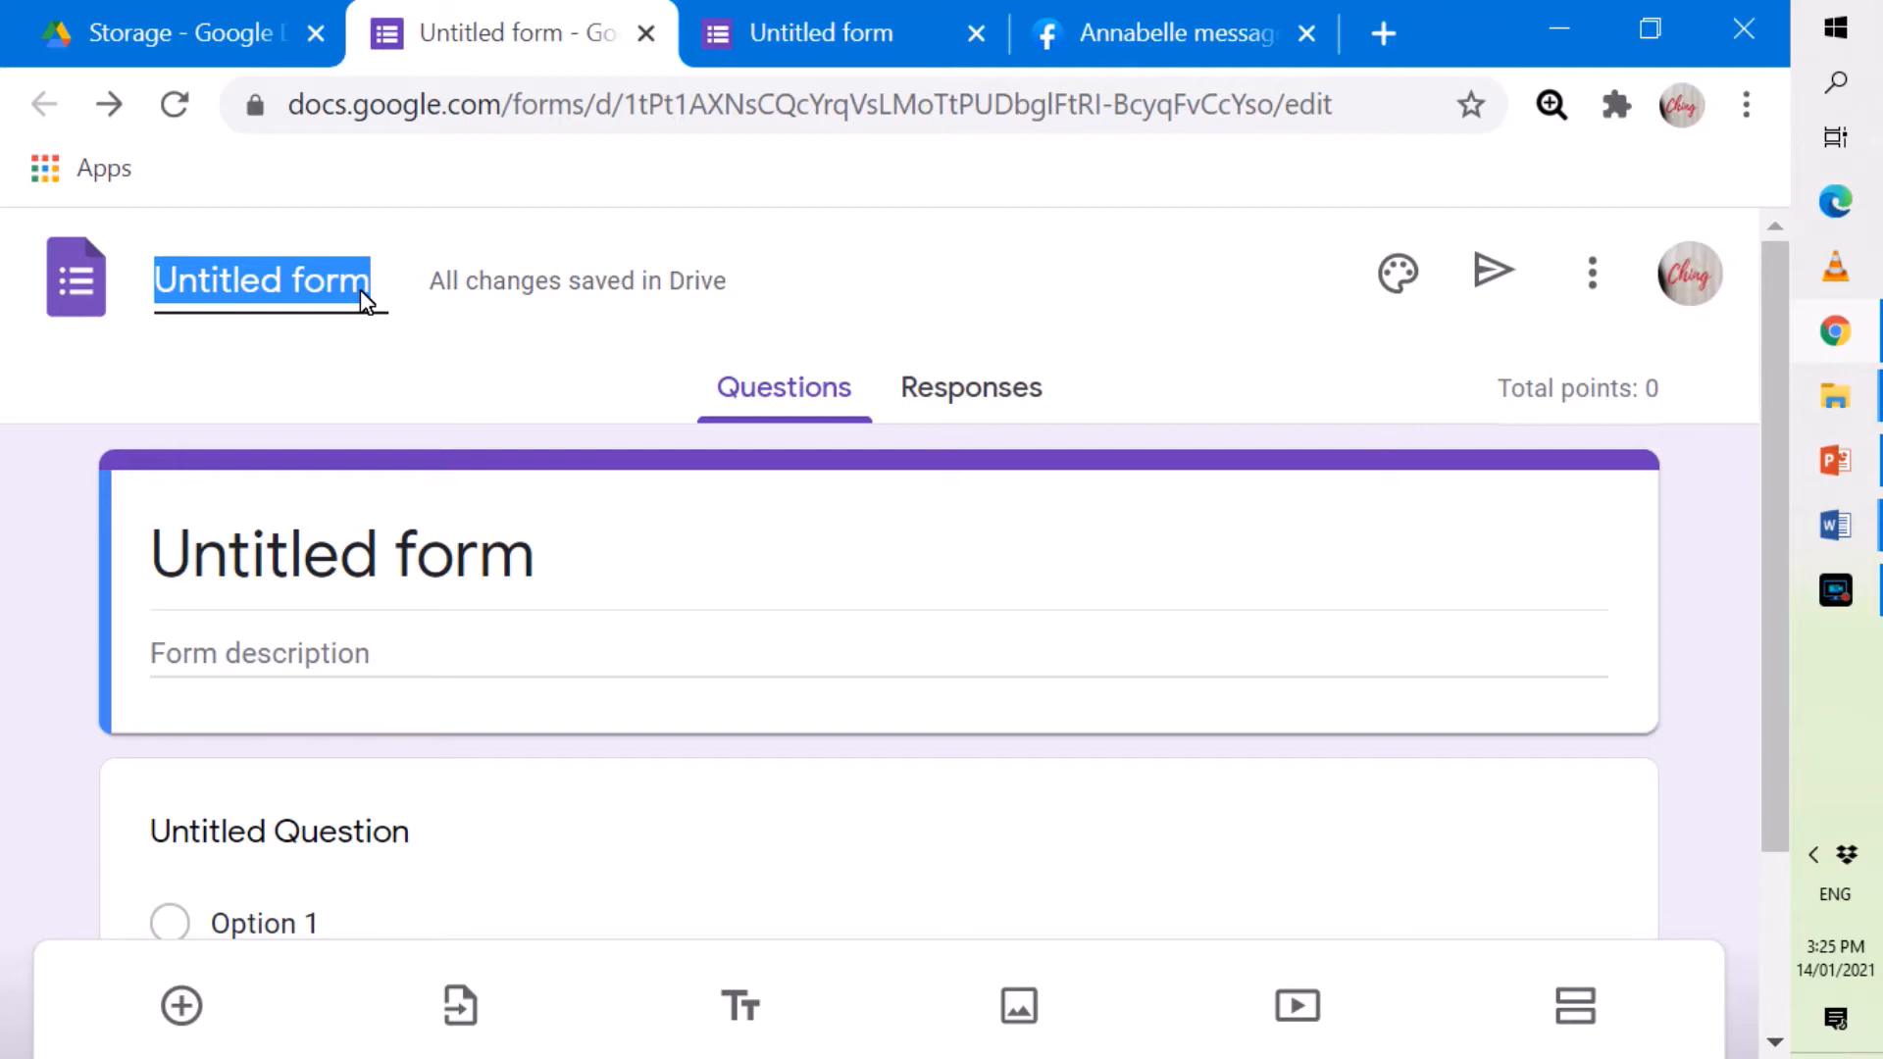
{"action": "type", "text": "Ta"}
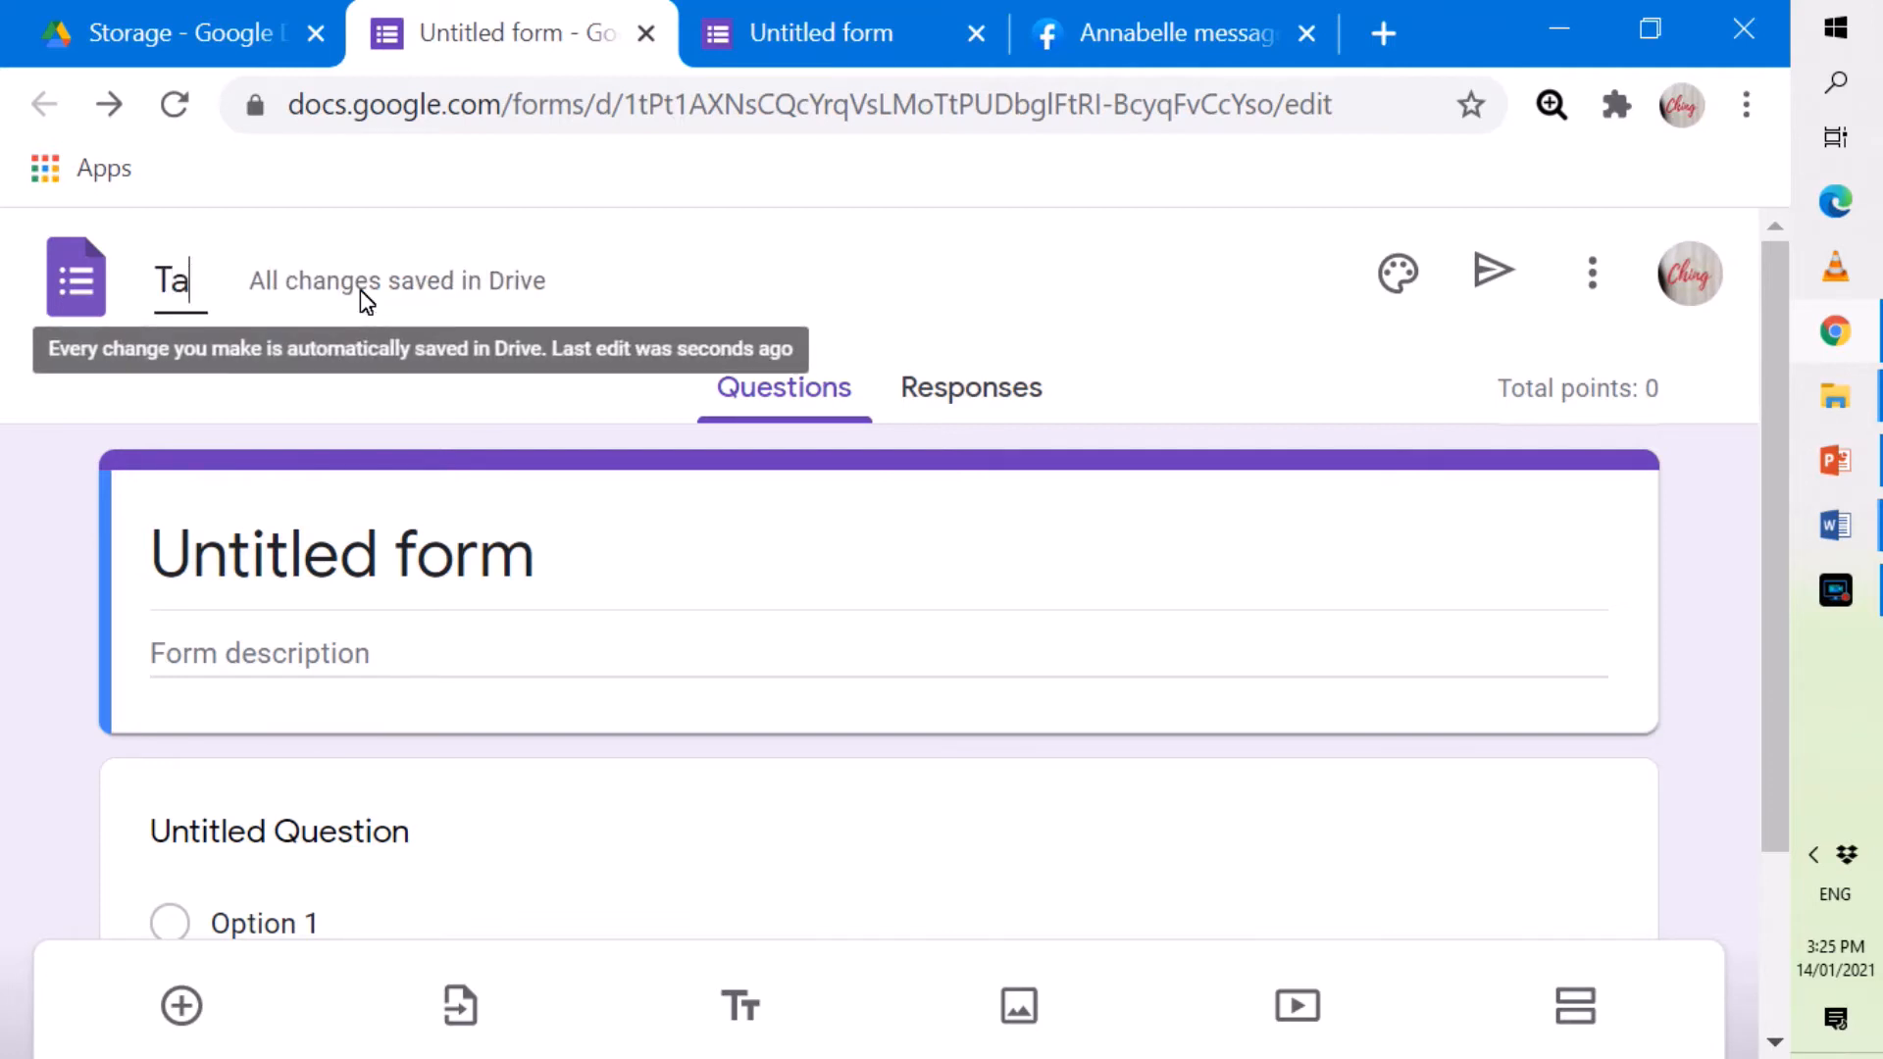
{"action": "type", "text": "xation "}
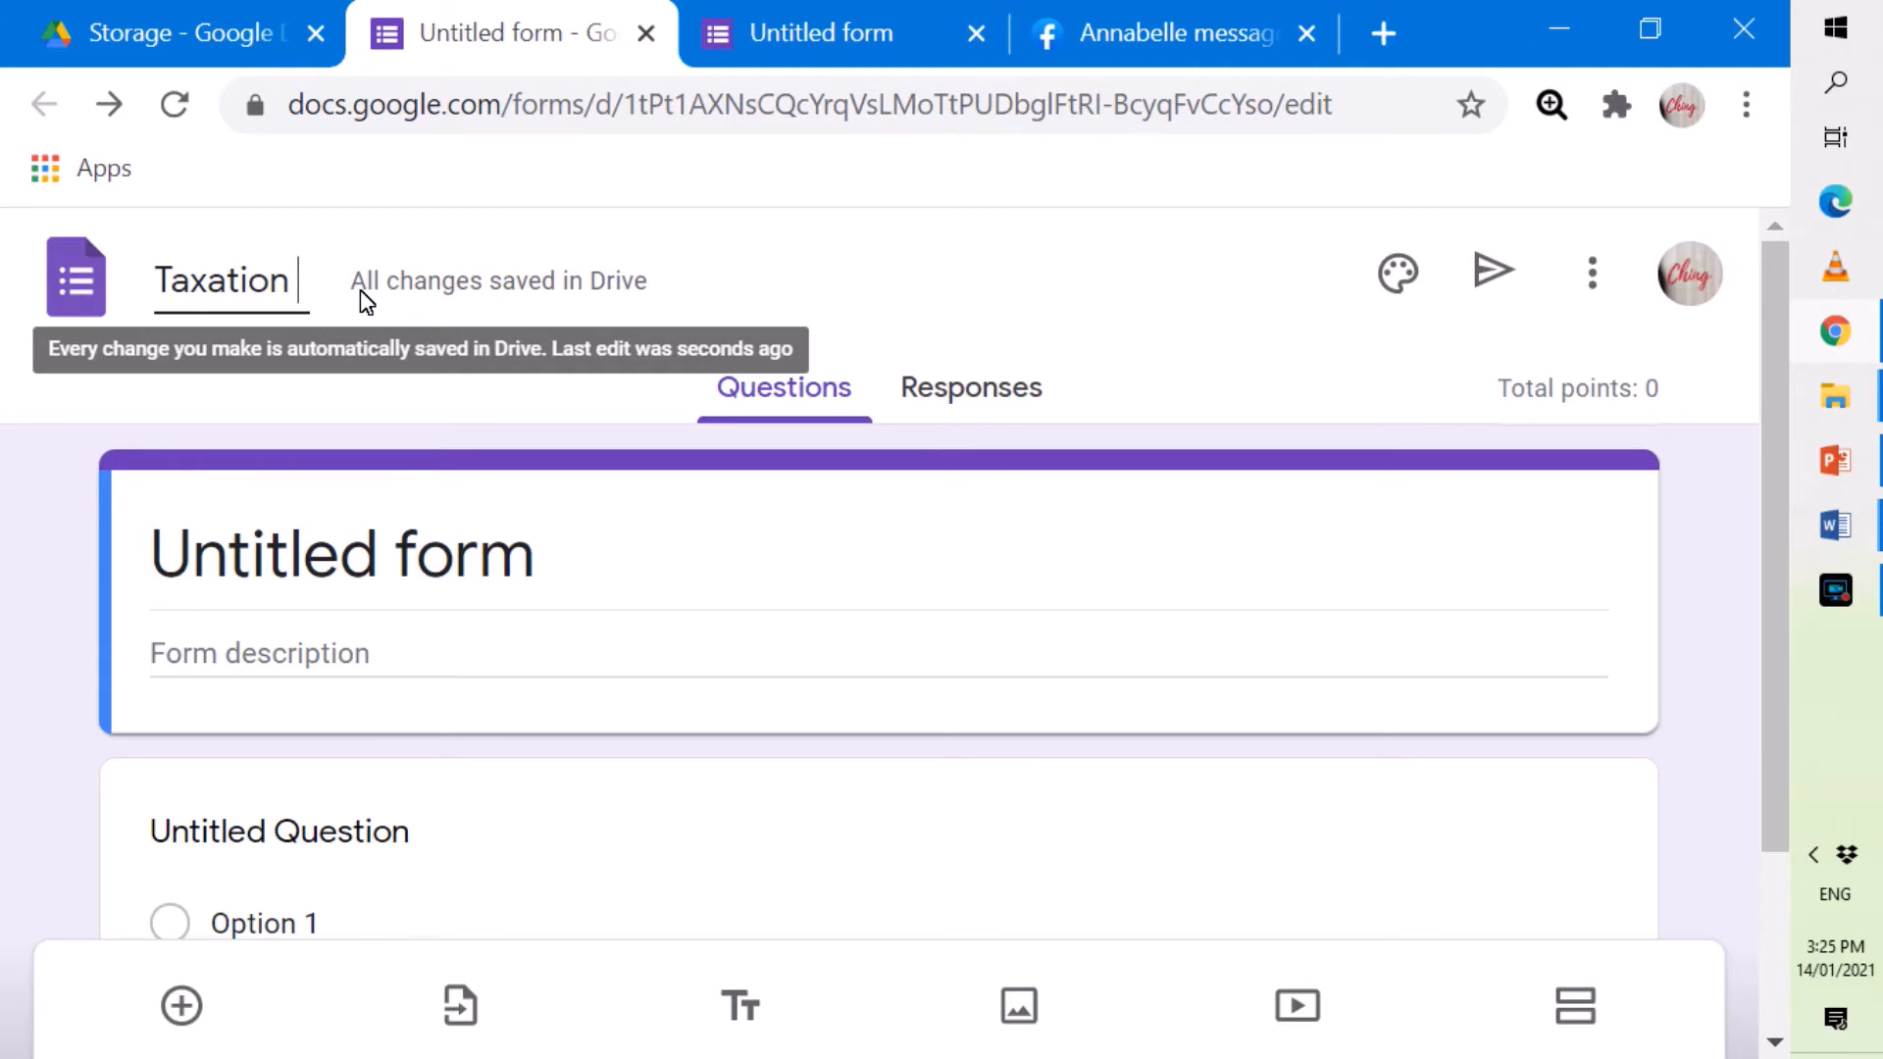
{"action": "type", "text": "F"}
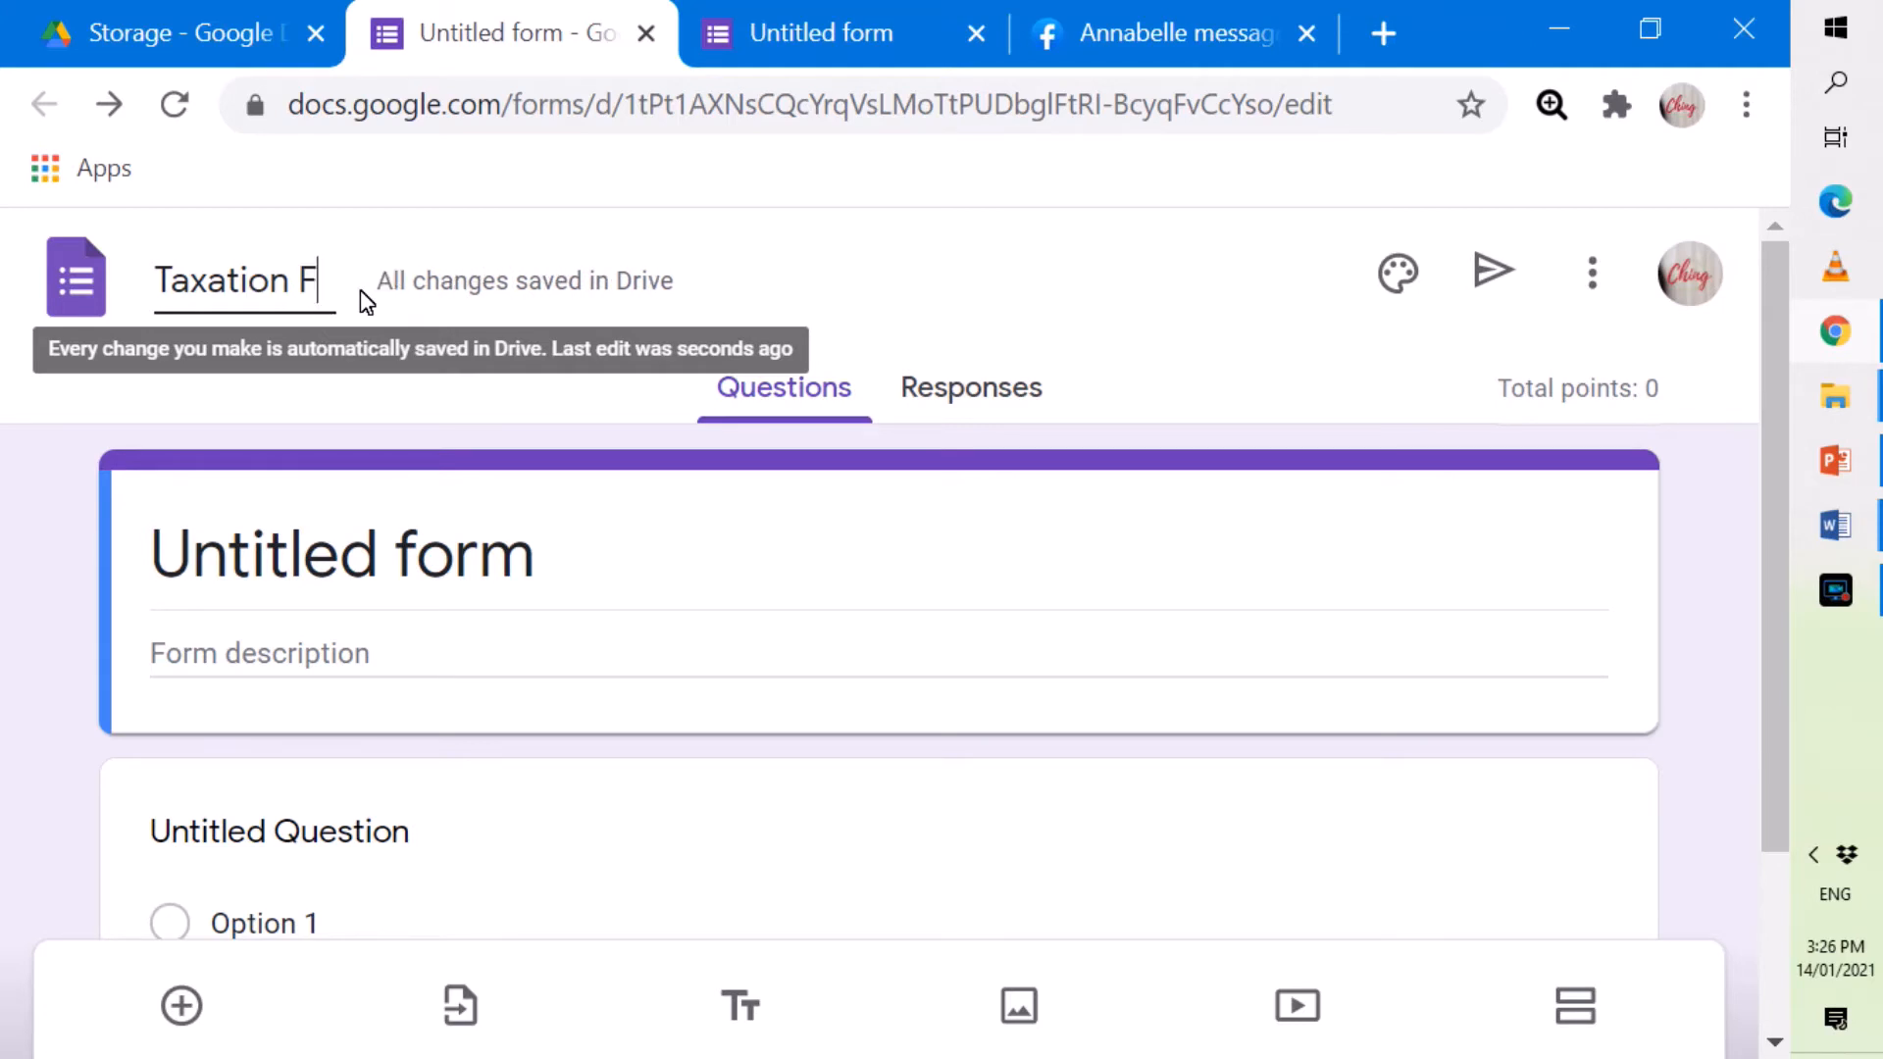
{"action": "type", "text": "inal"}
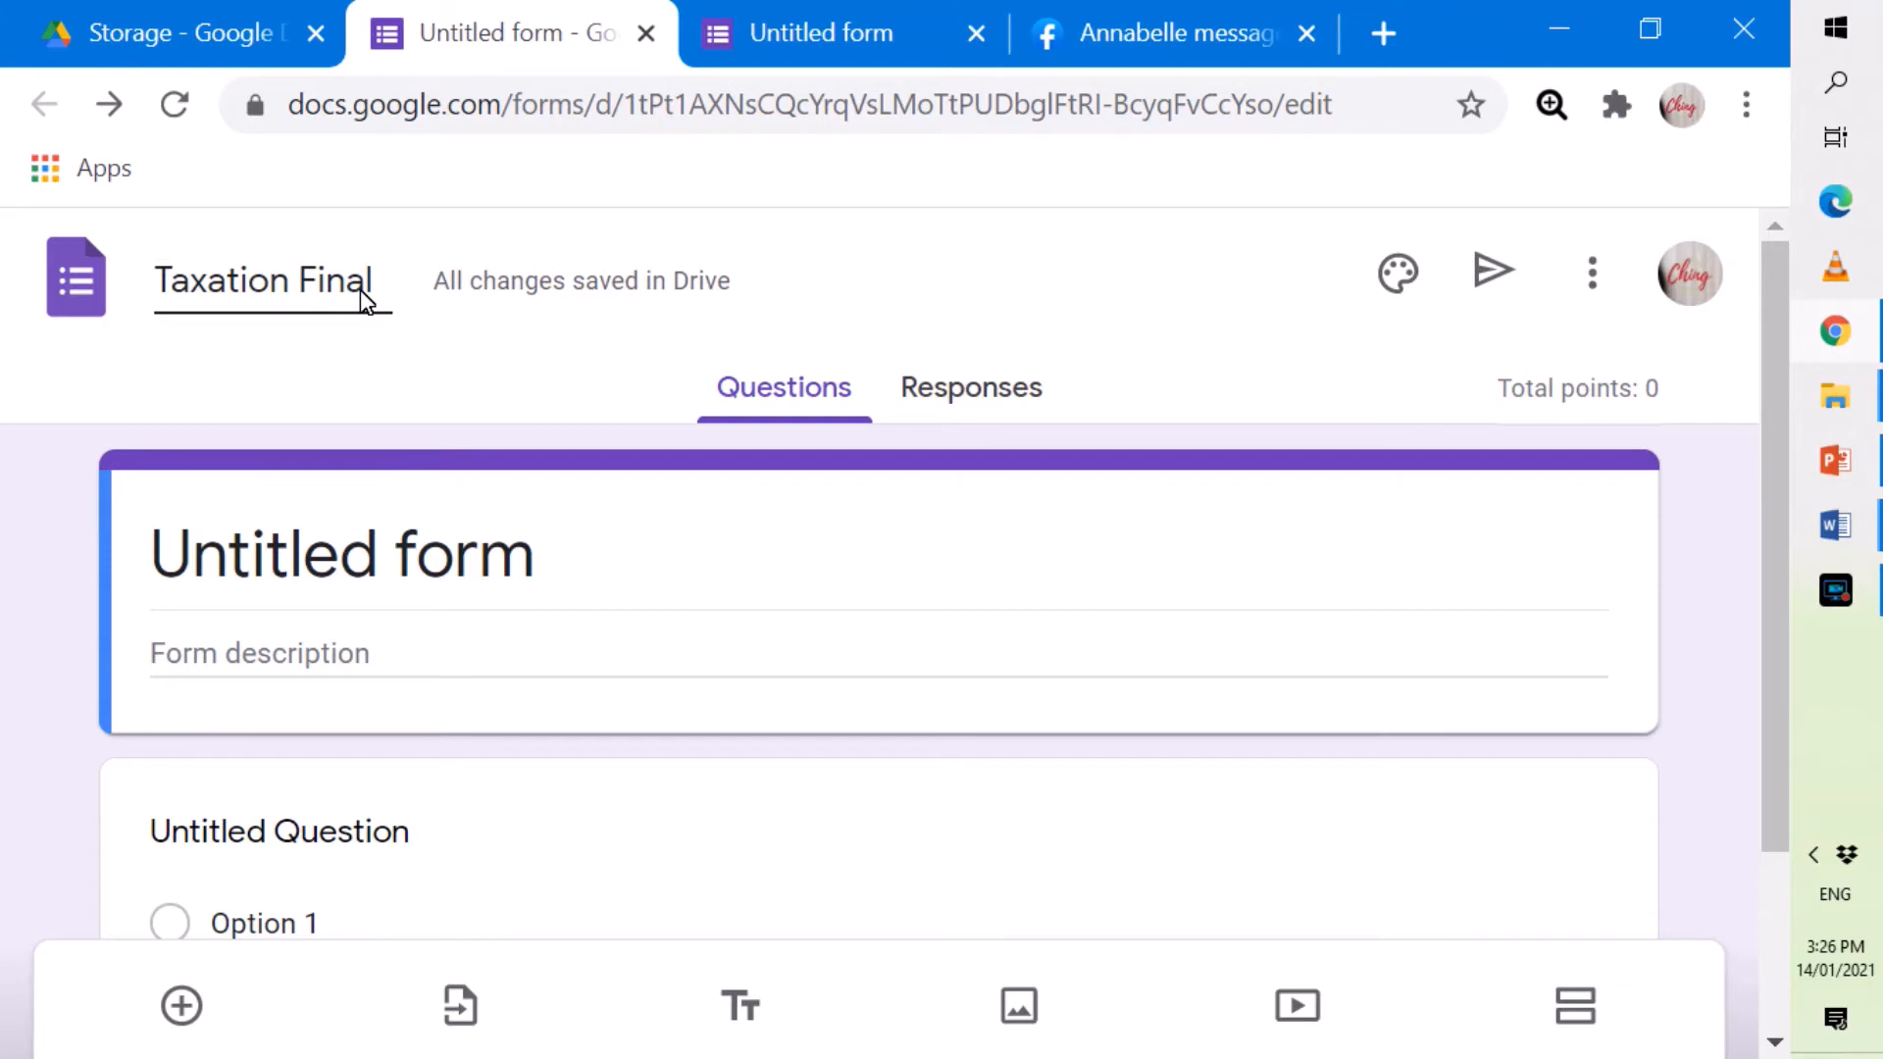
{"action": "type", "text": " E"}
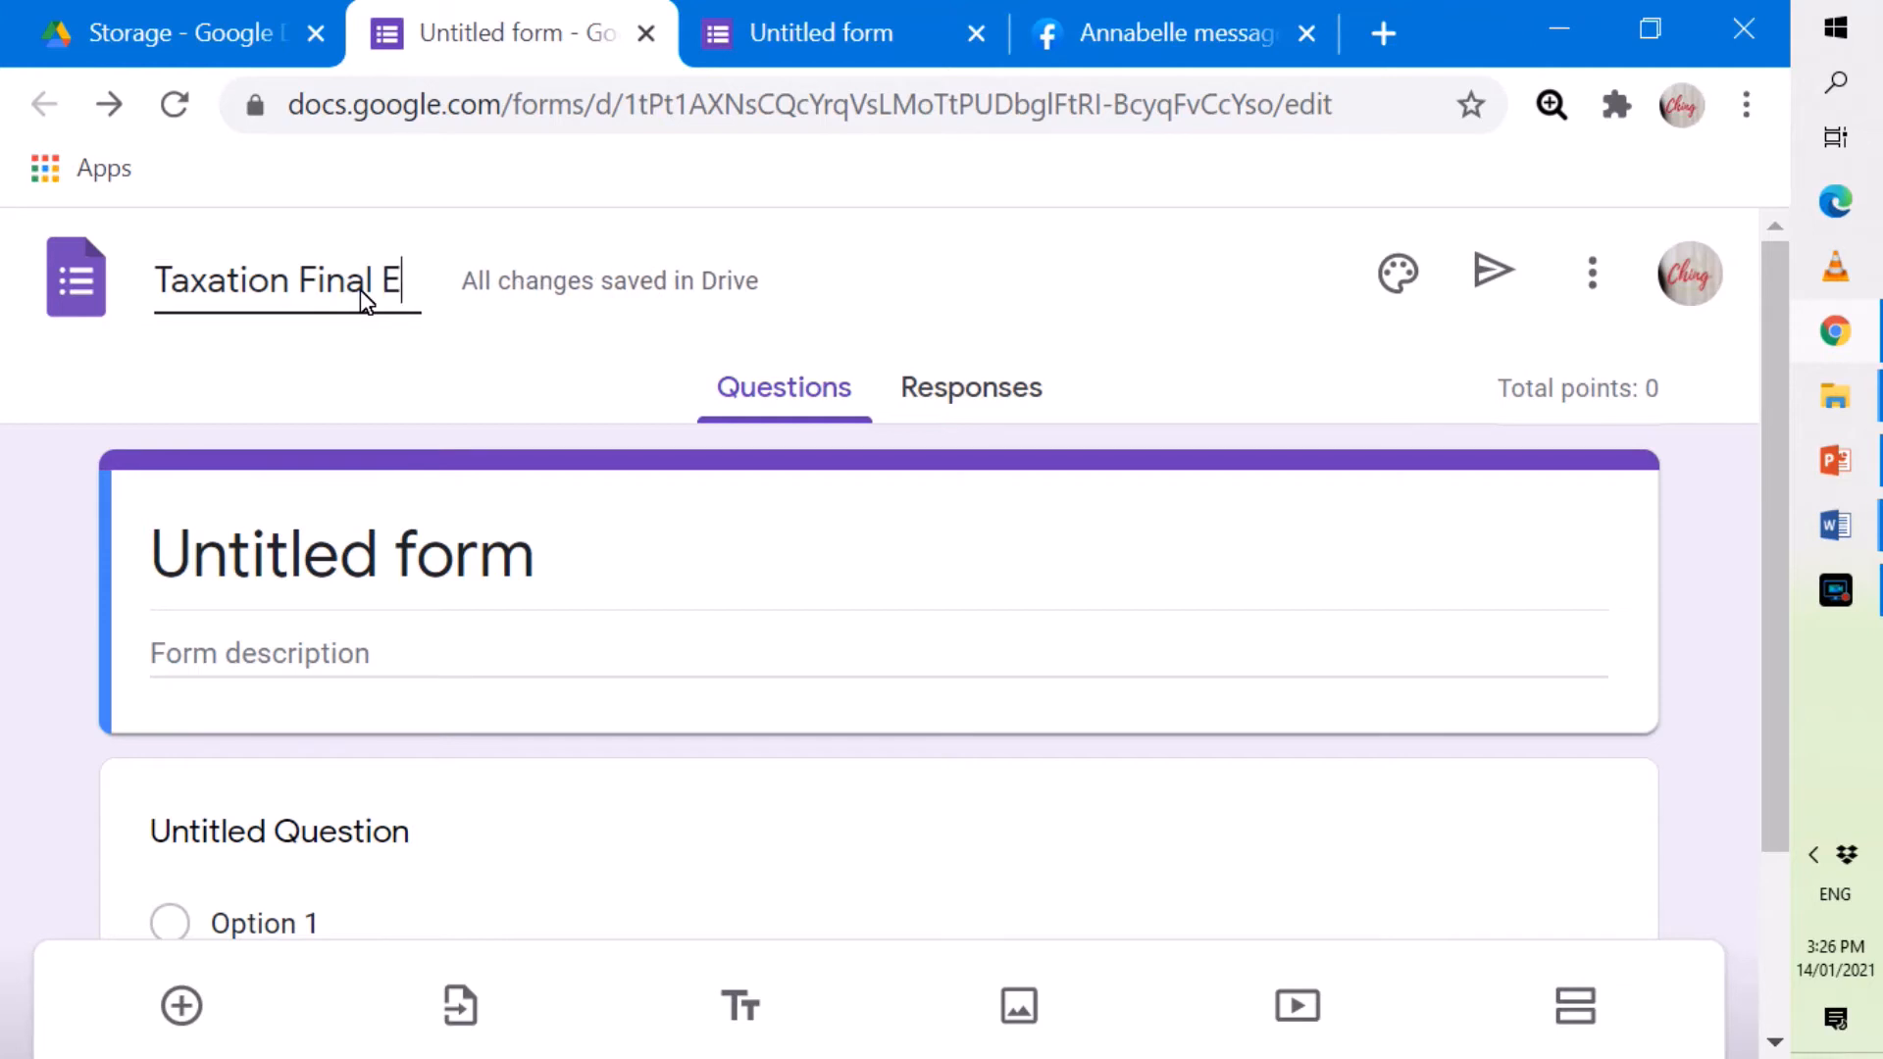
{"action": "type", "text": "xam"}
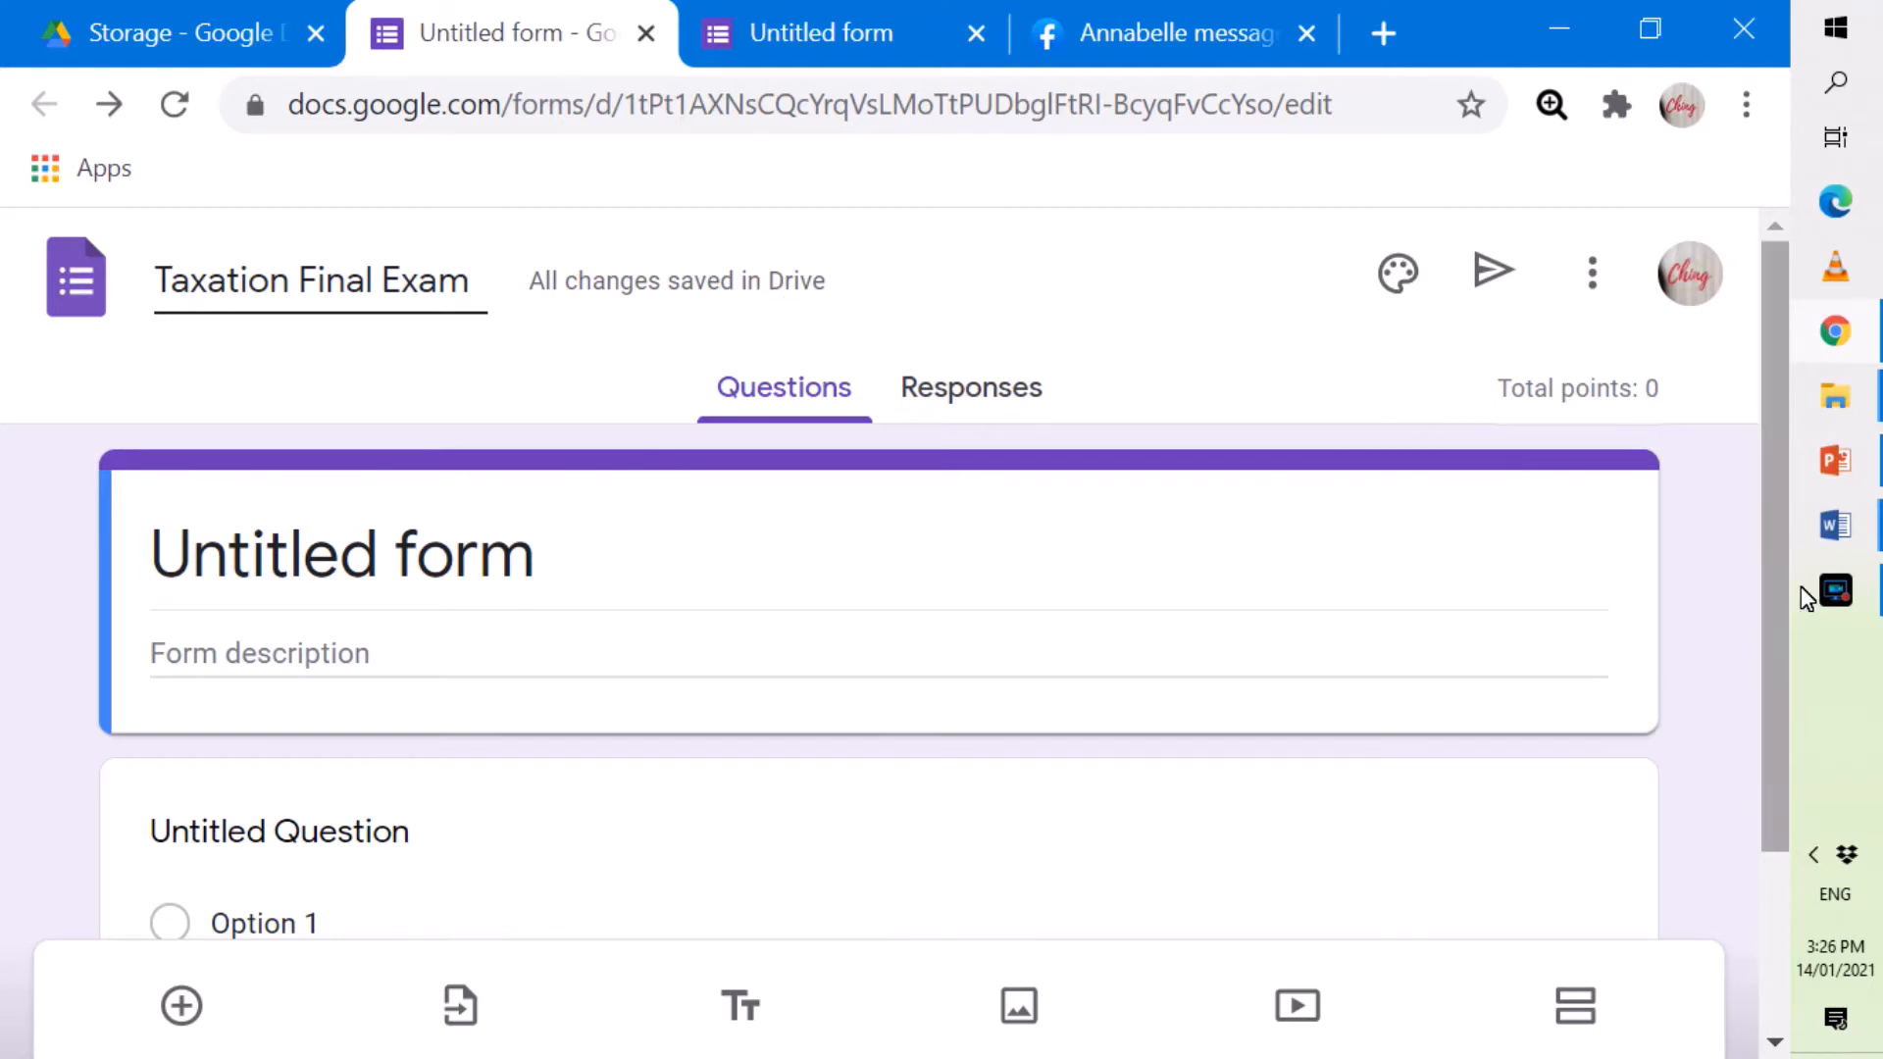
Select the untitled first question and change its type from multiple choice to Short answer.
{"action": "left_click_drag", "start_coordinate": [1782, 618], "coordinate": [1744, 707]}
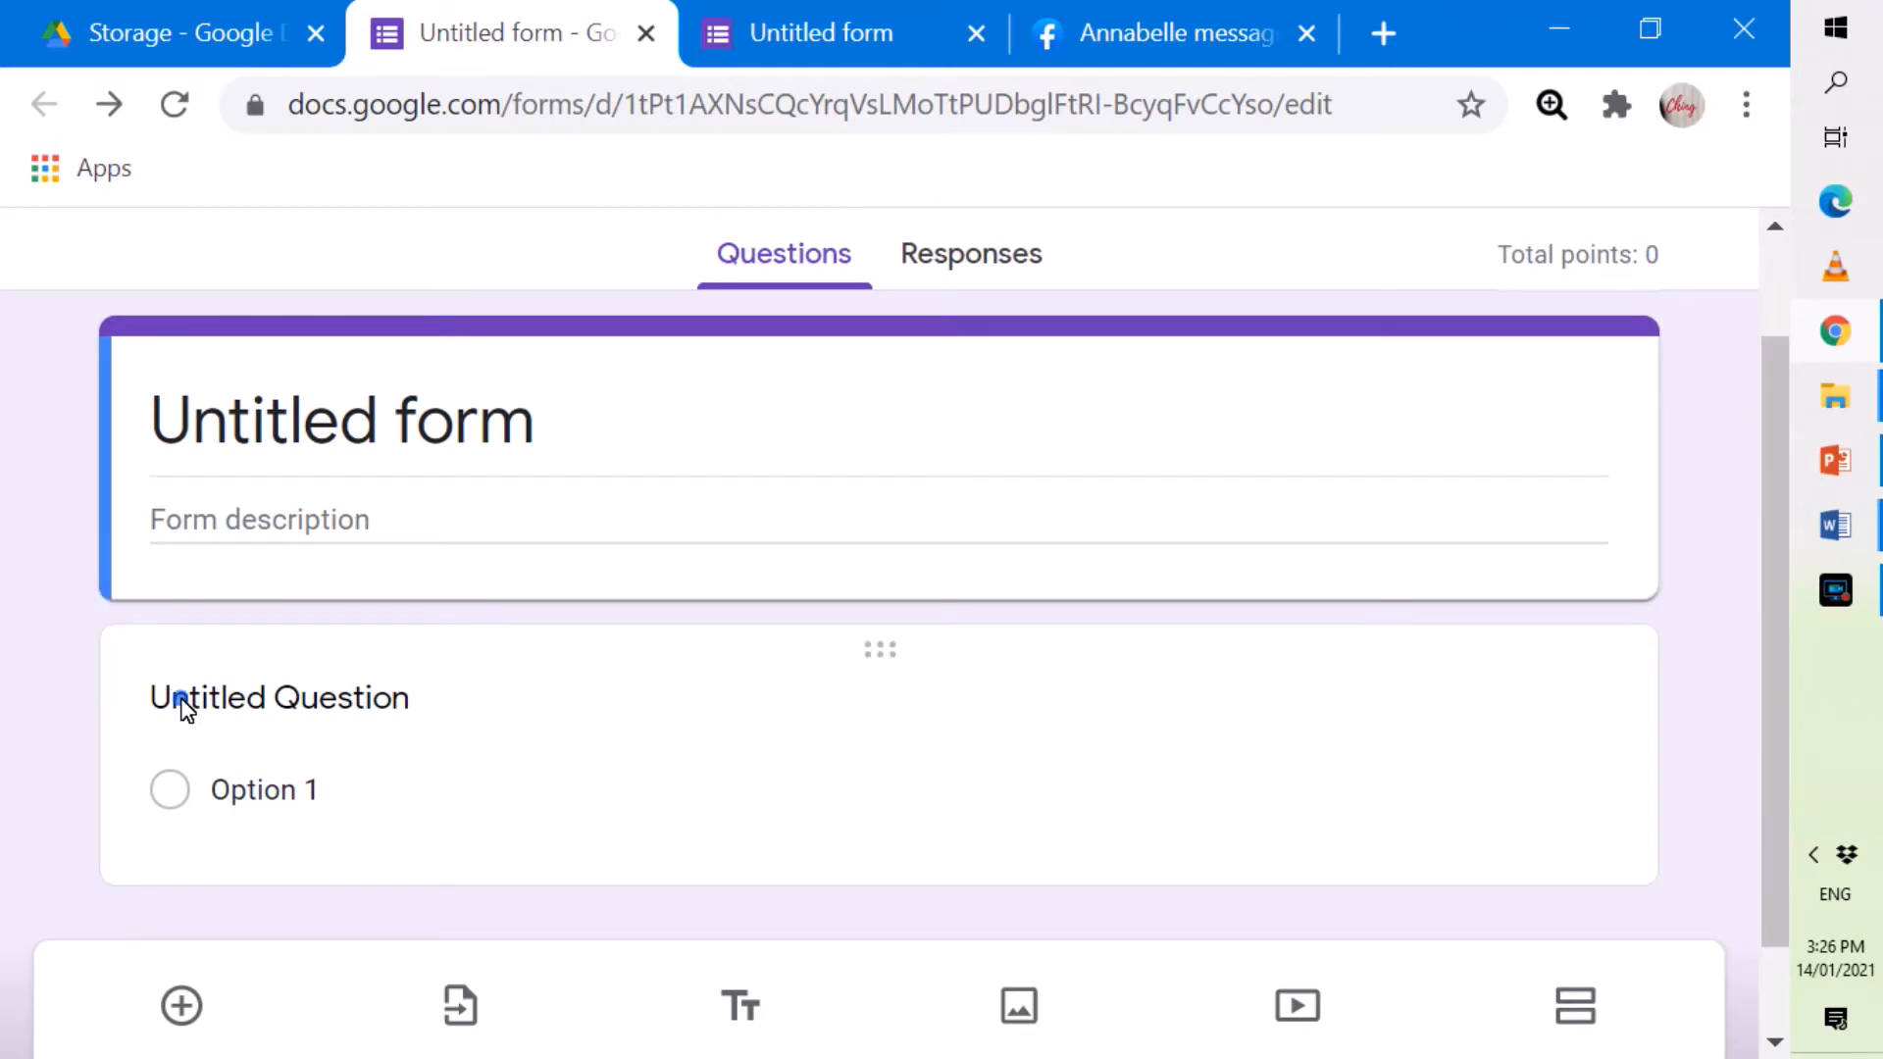
{"action": "left_click", "coordinate": [143, 703]}
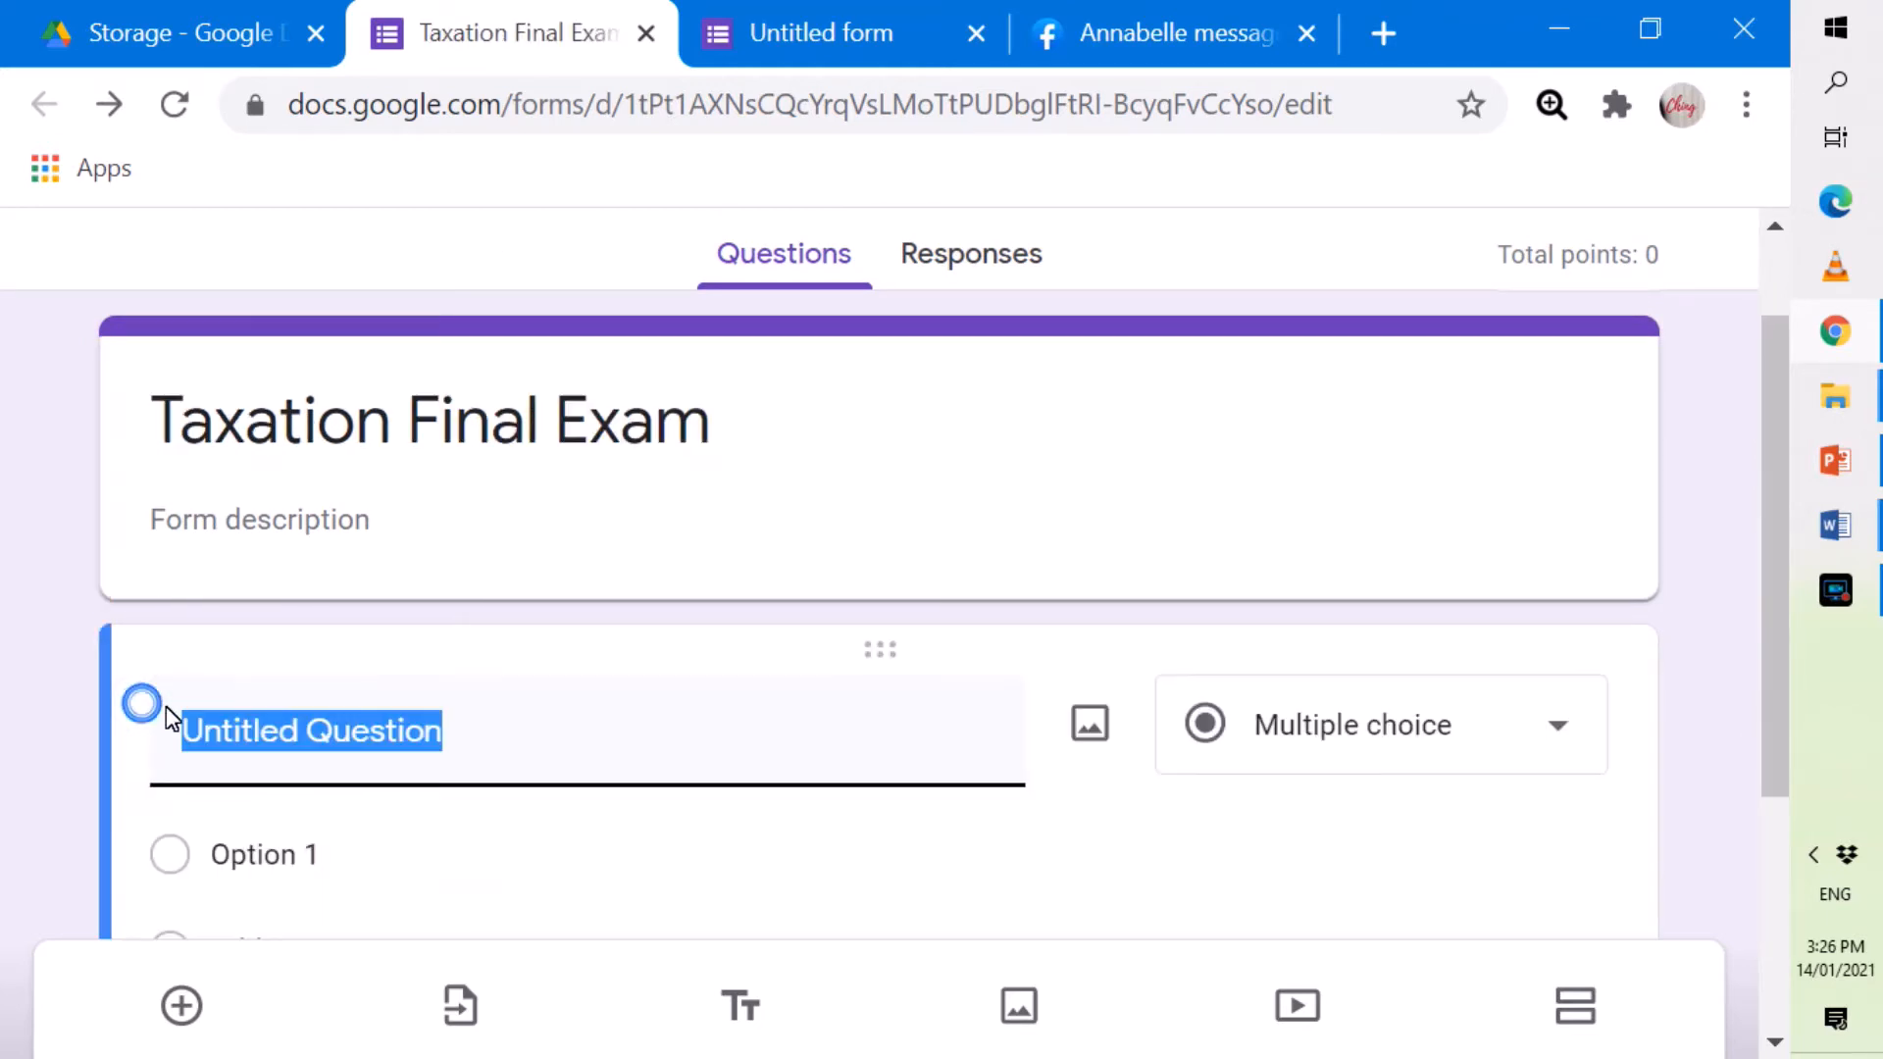
{"action": "key", "text": "Tab"}
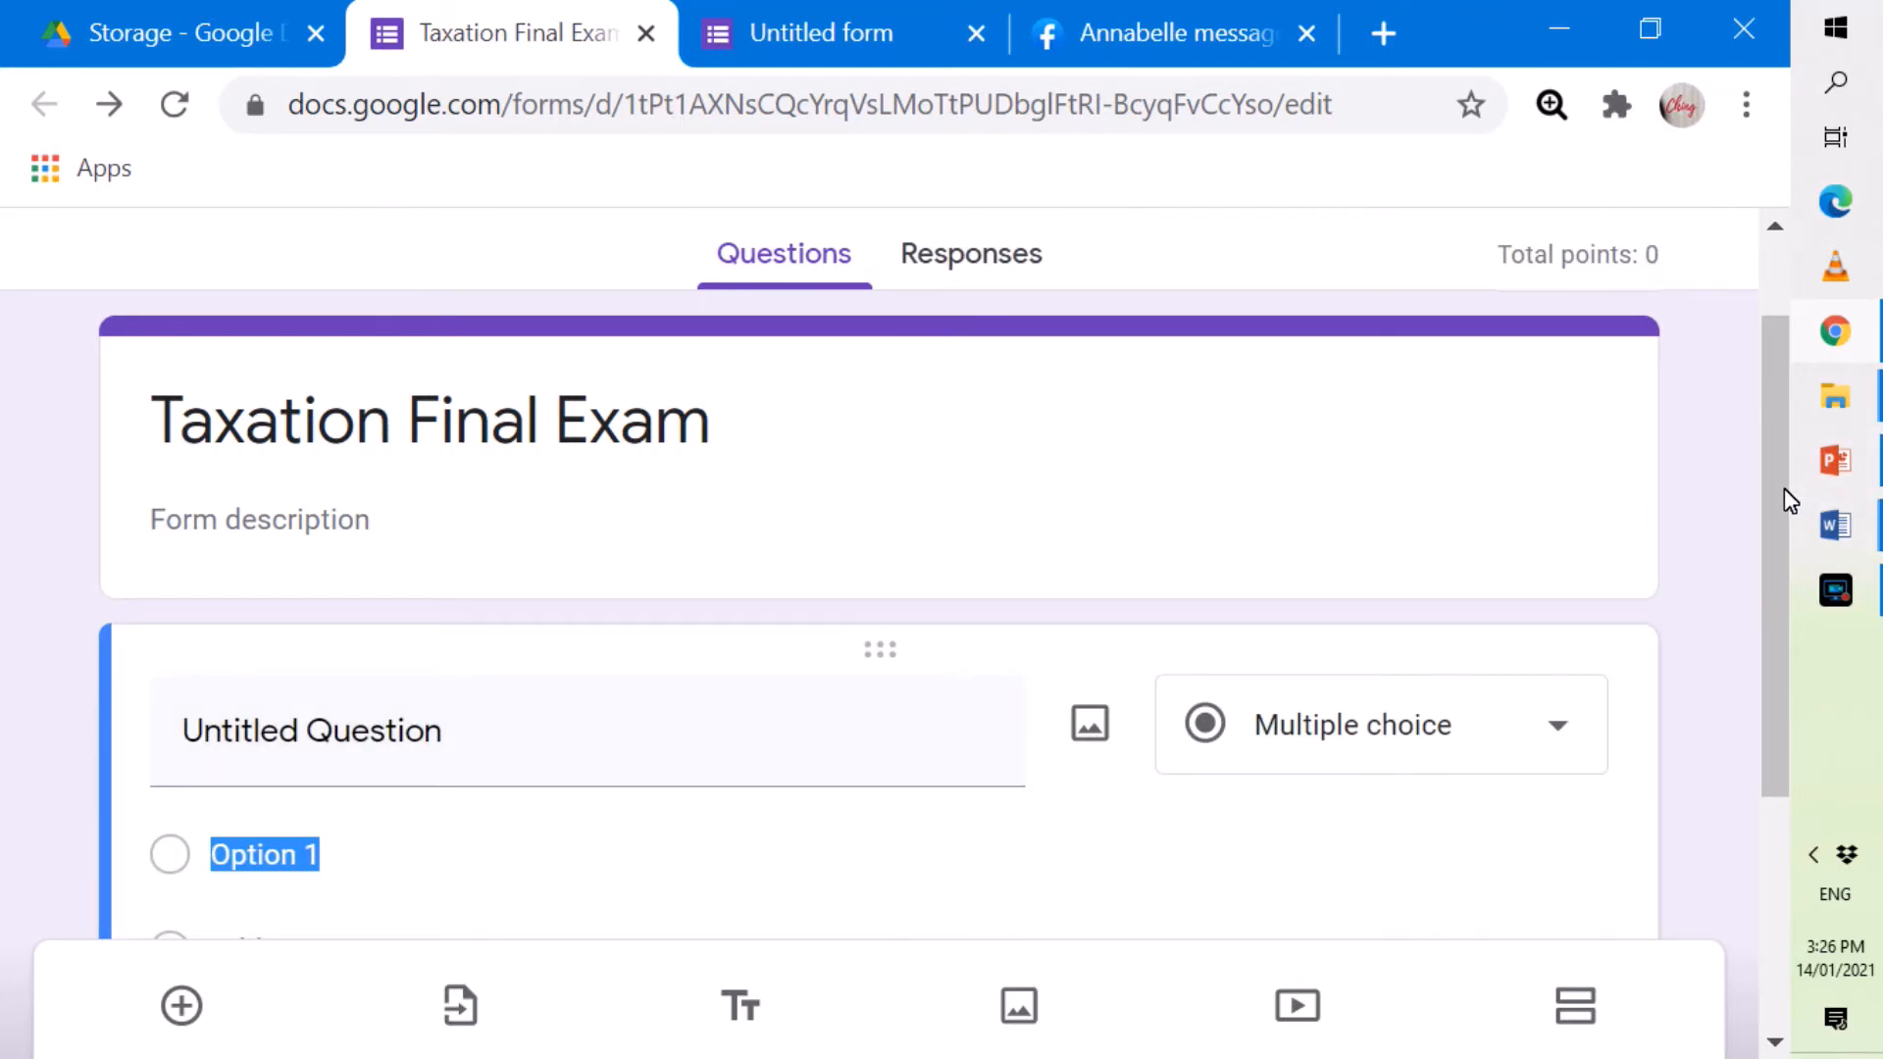
{"action": "left_click_drag", "start_coordinate": [1777, 485], "coordinate": [1752, 449]}
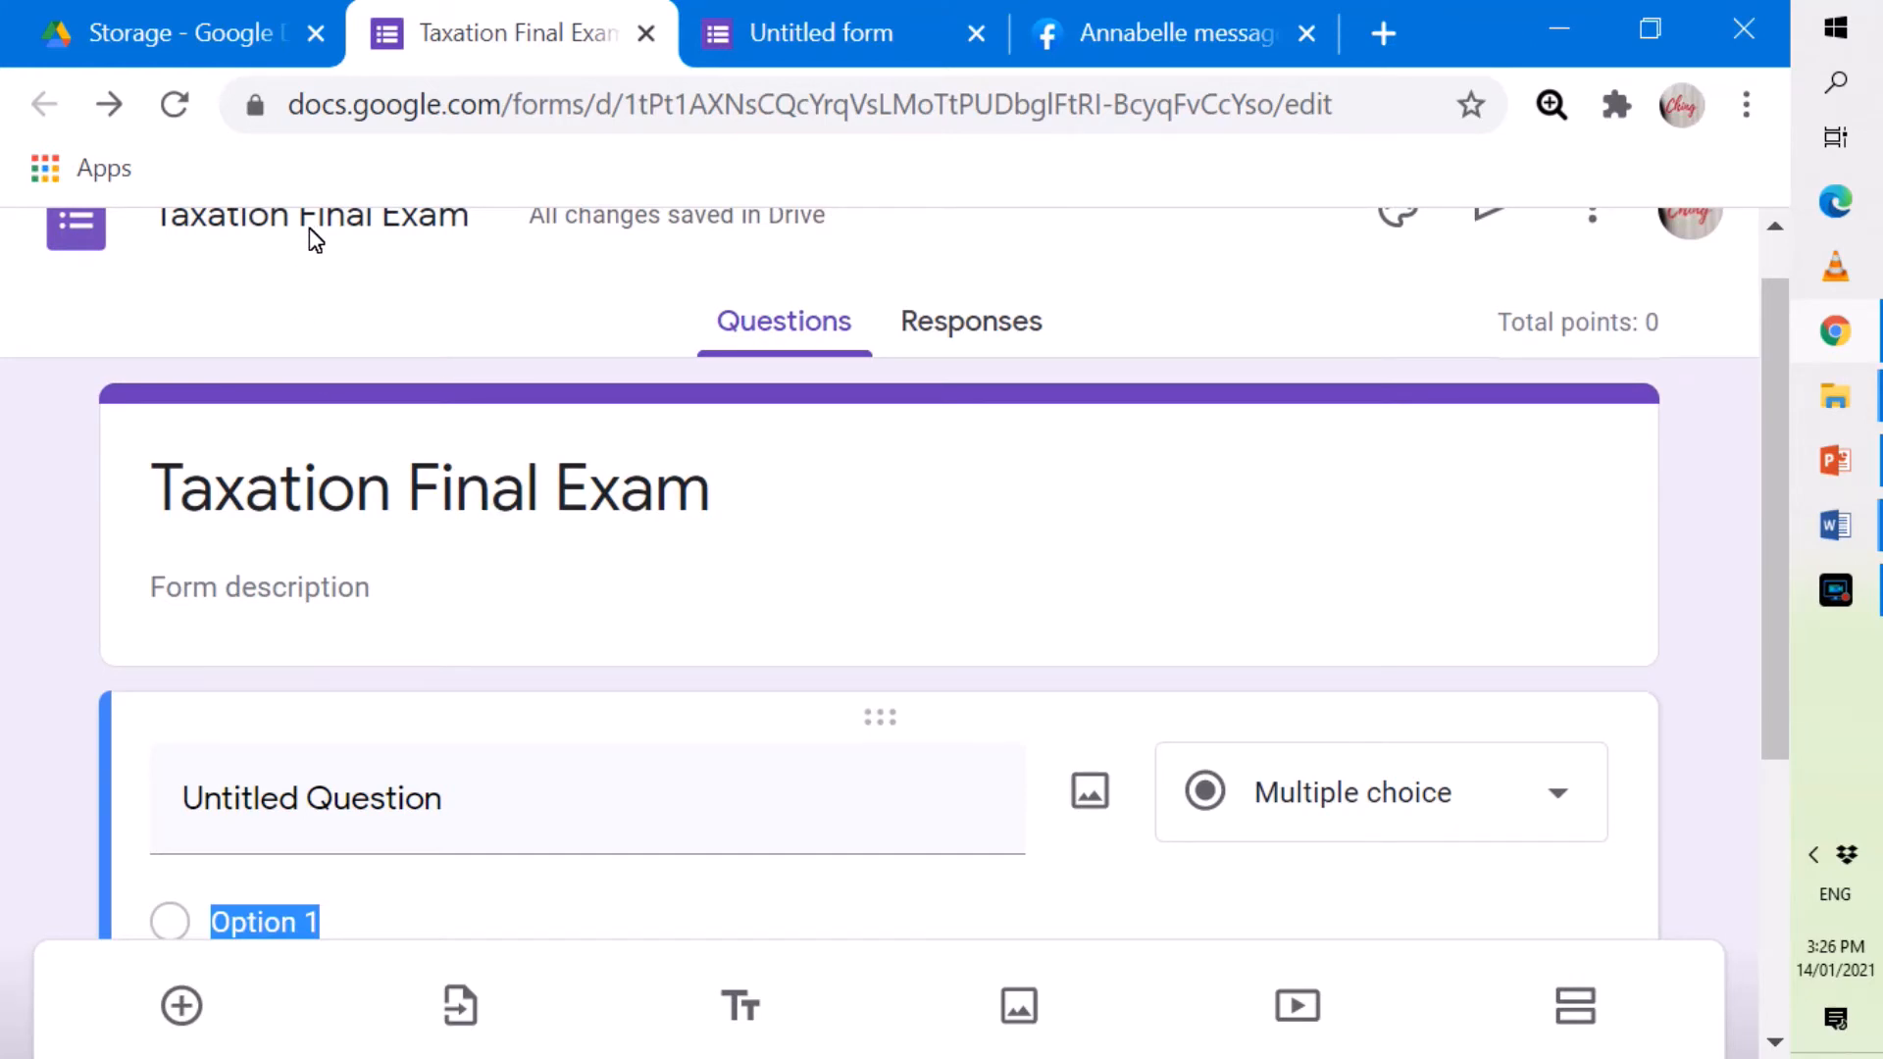
{"action": "left_click_drag", "start_coordinate": [1777, 595], "coordinate": [1767, 714]}
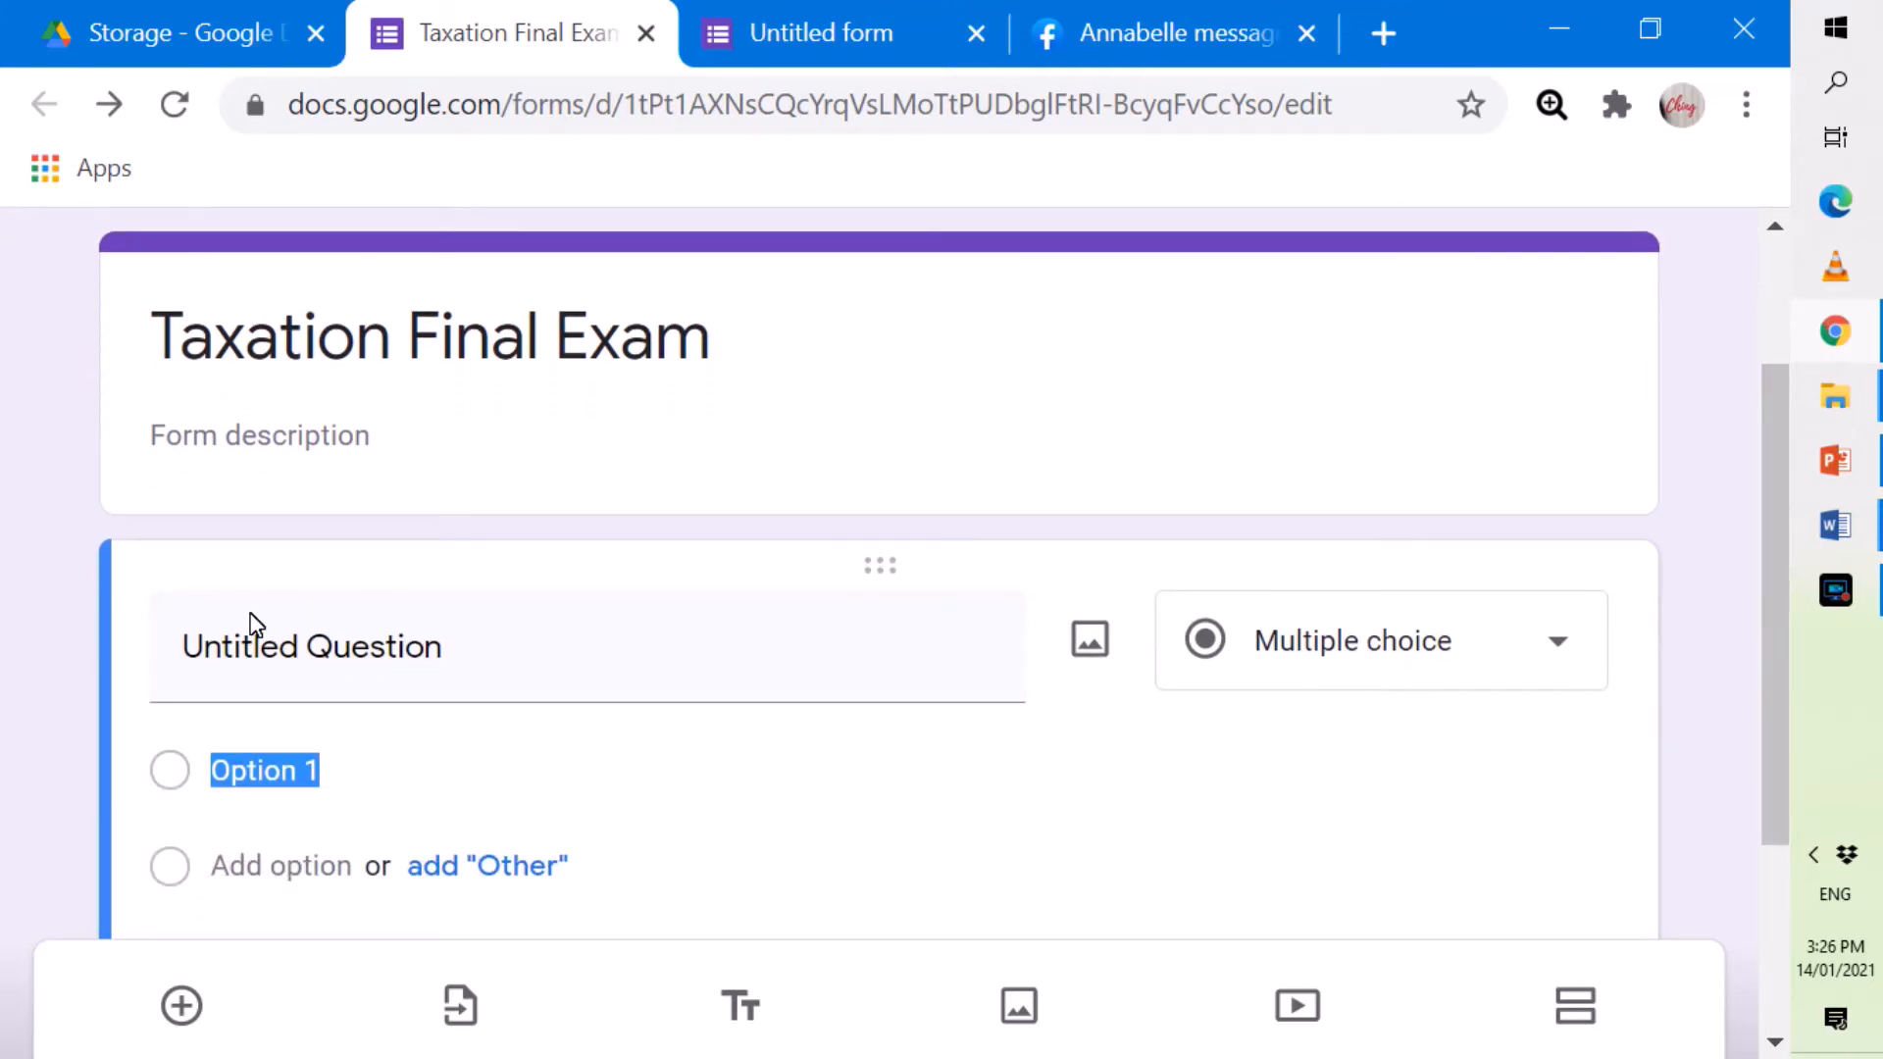
{"action": "left_click", "coordinate": [190, 649]}
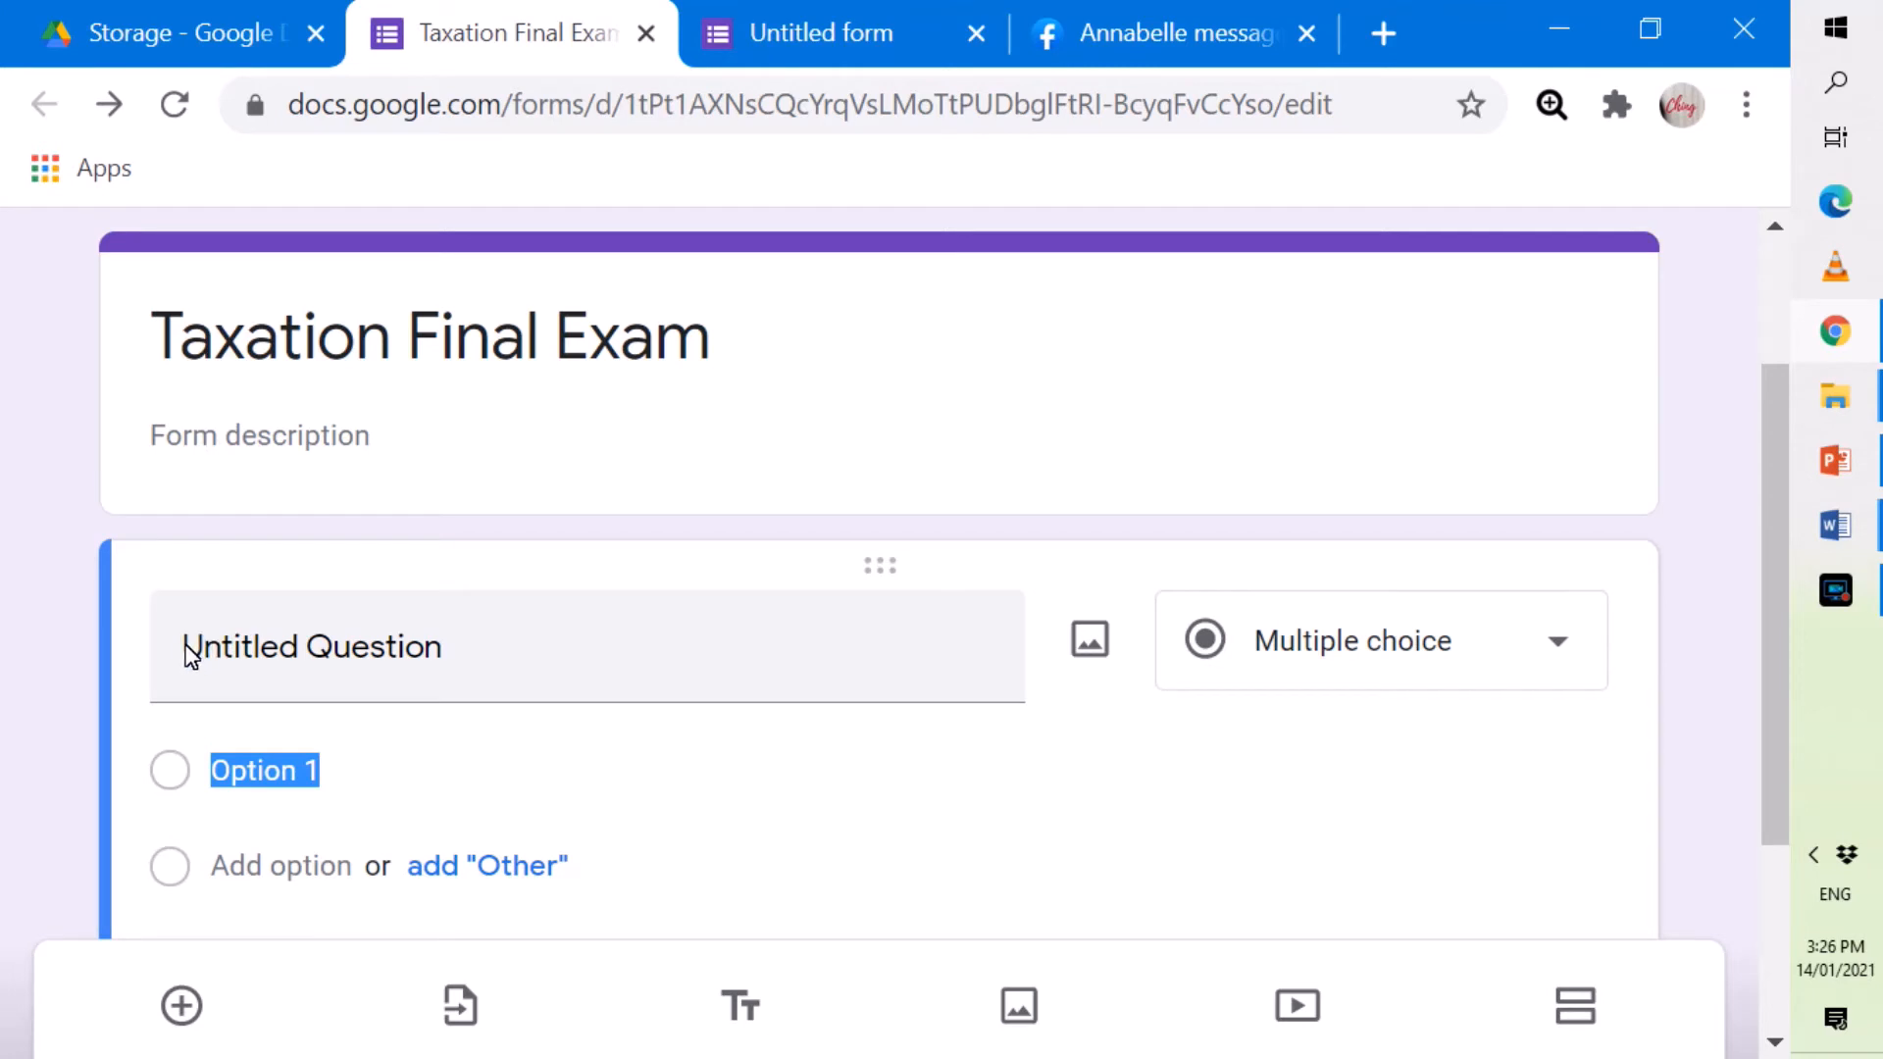
{"action": "left_click", "coordinate": [185, 651]}
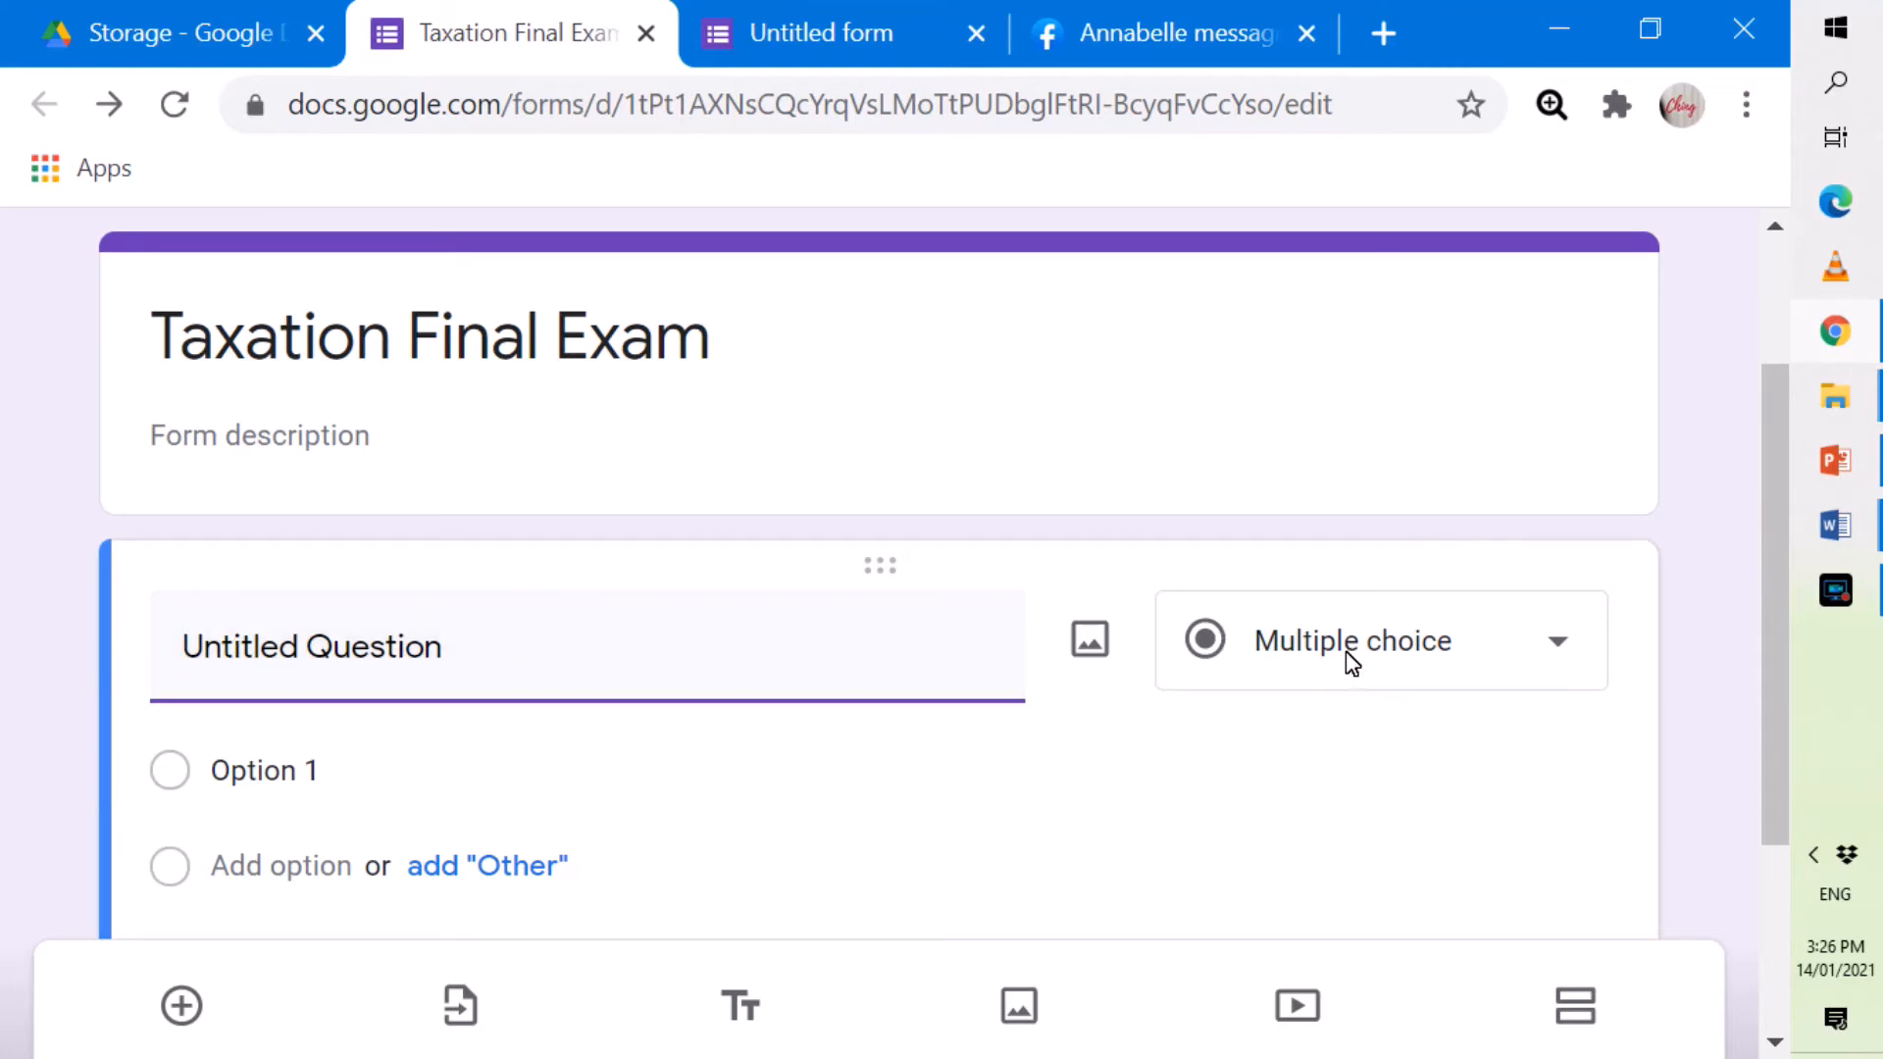
{"action": "left_click", "coordinate": [1560, 649]}
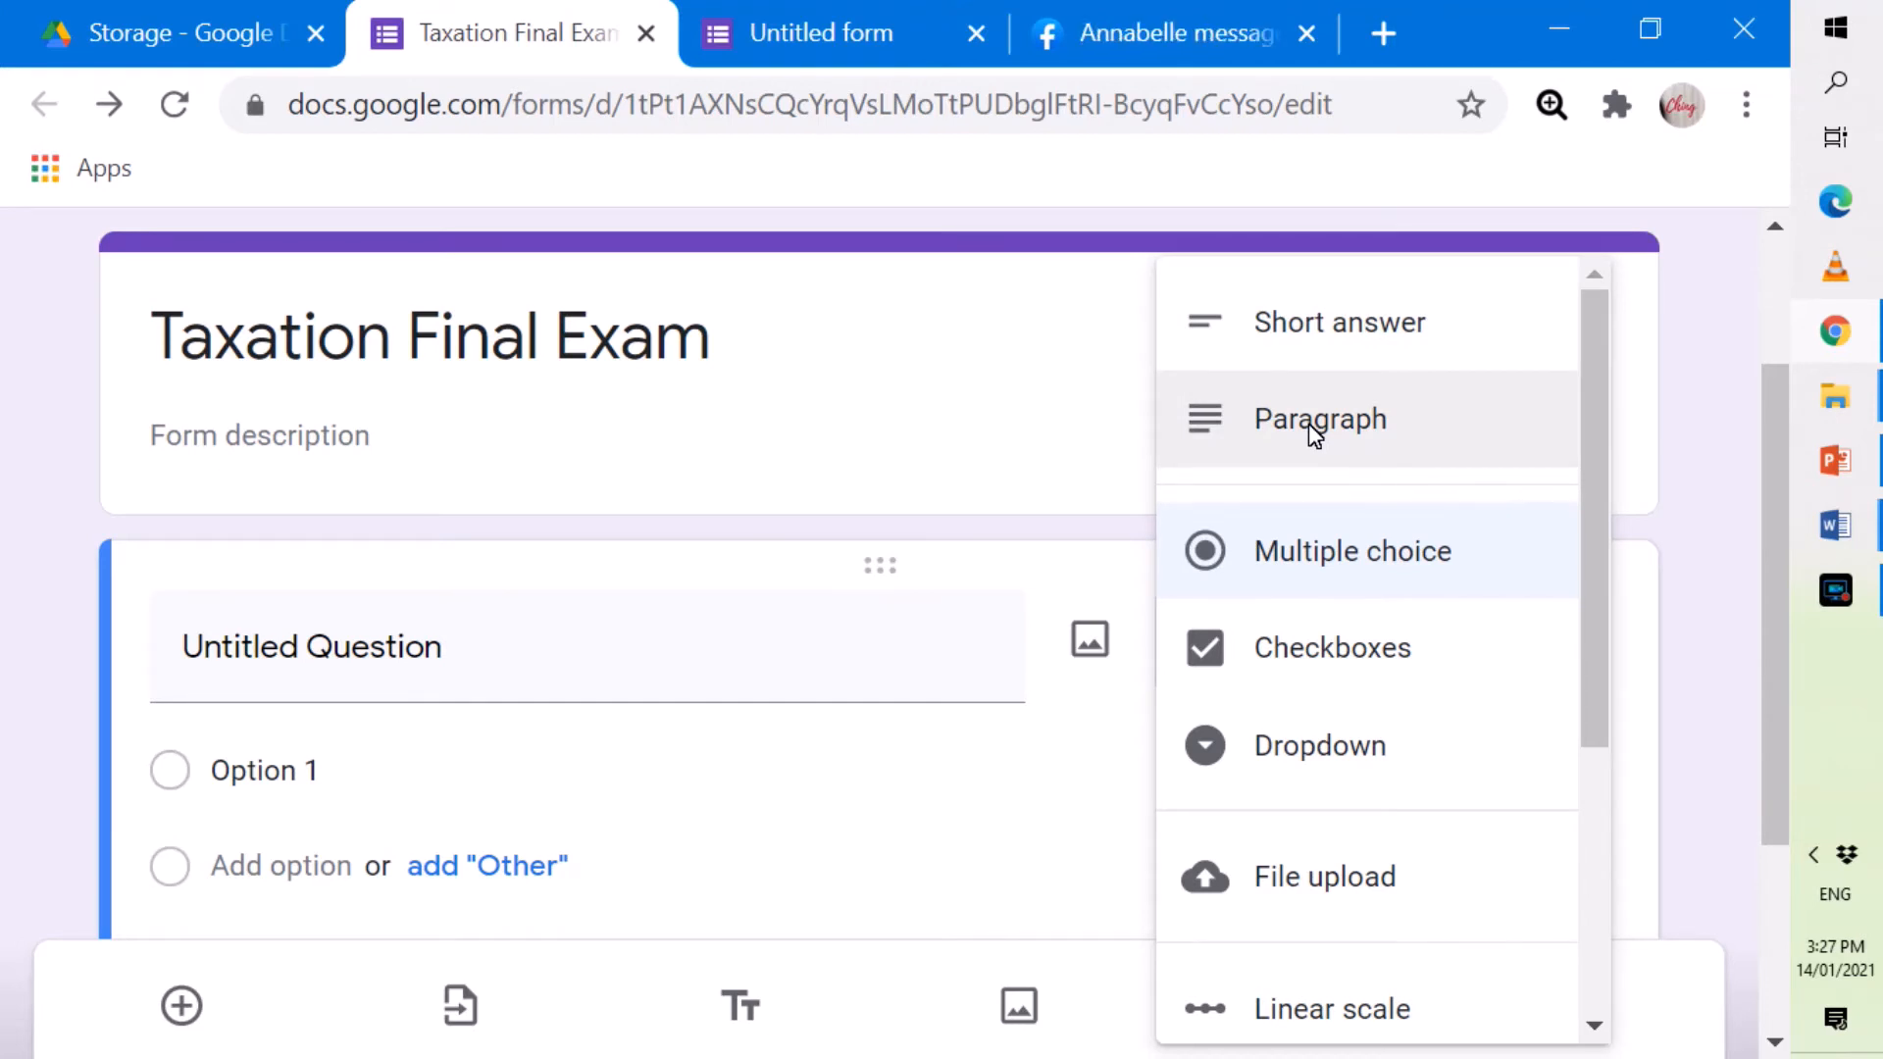
{"action": "left_click", "coordinate": [1312, 325]}
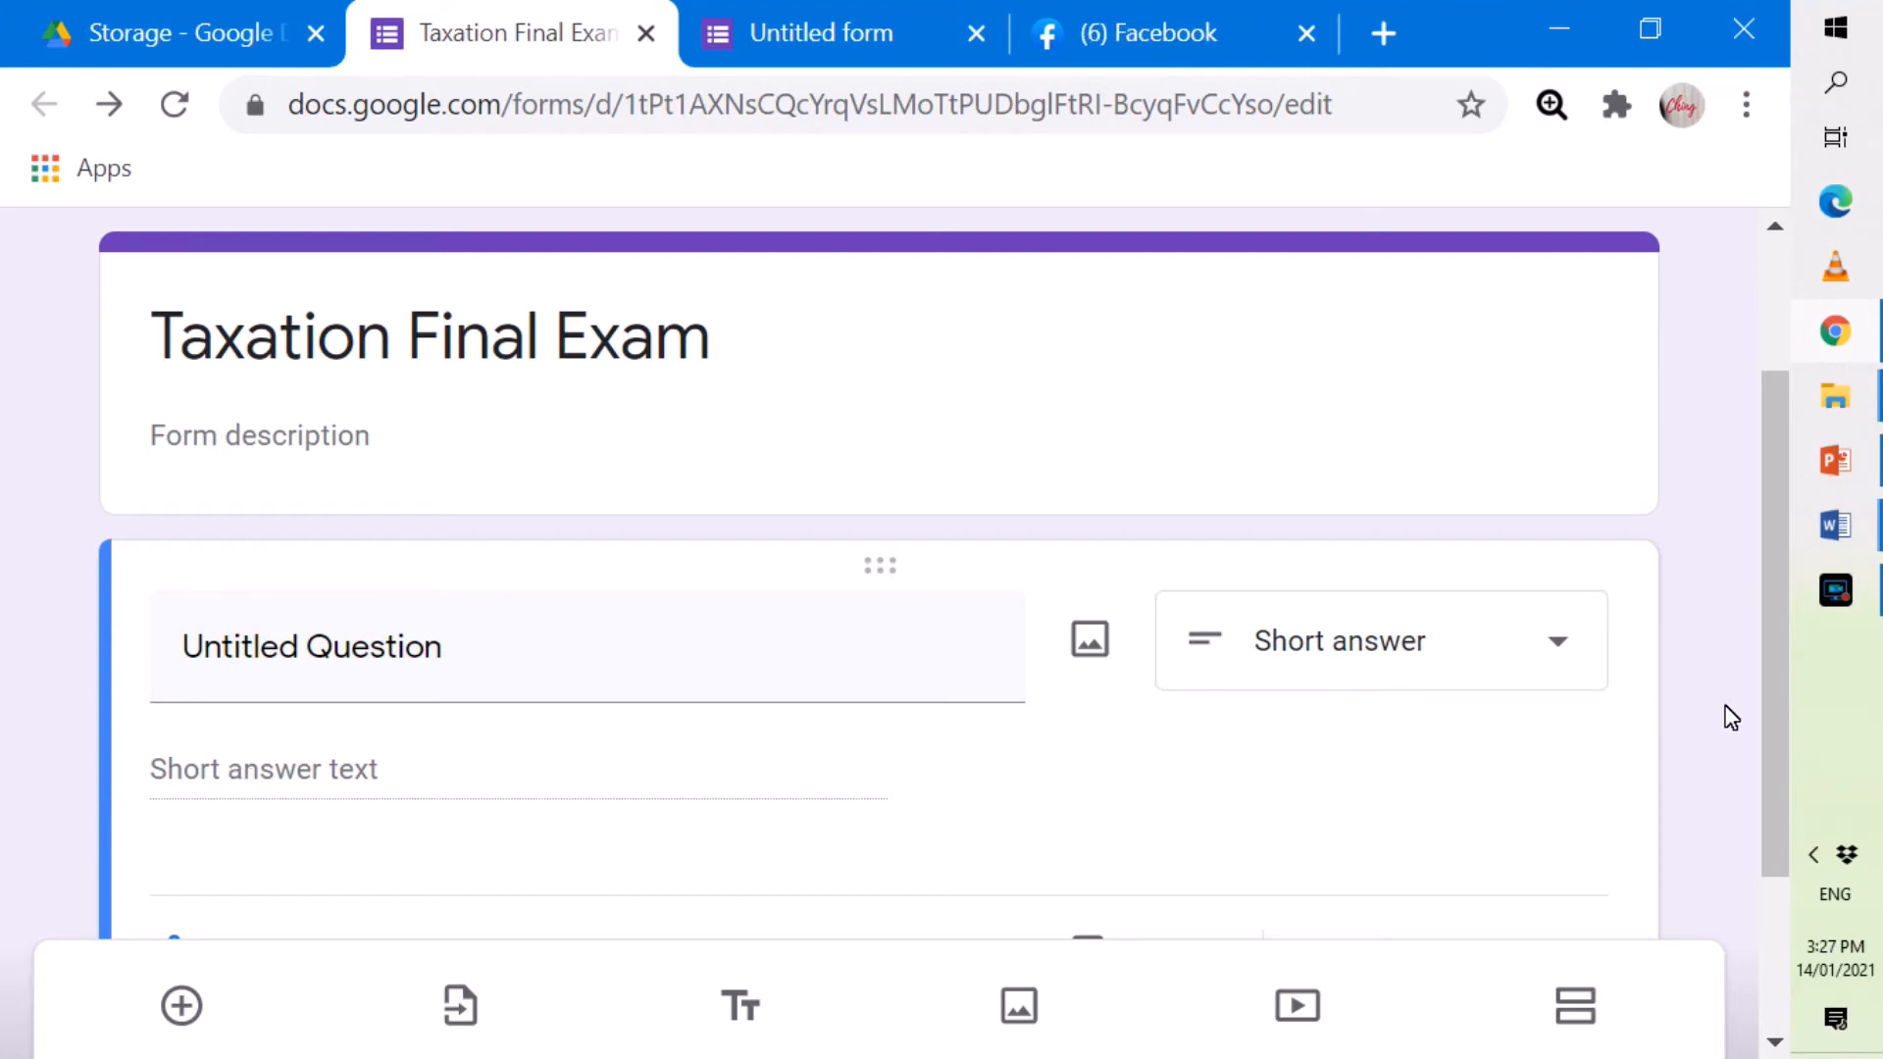
{"action": "scroll", "coordinate": [1763, 728], "scroll_direction": "down", "scroll_amount": 2}
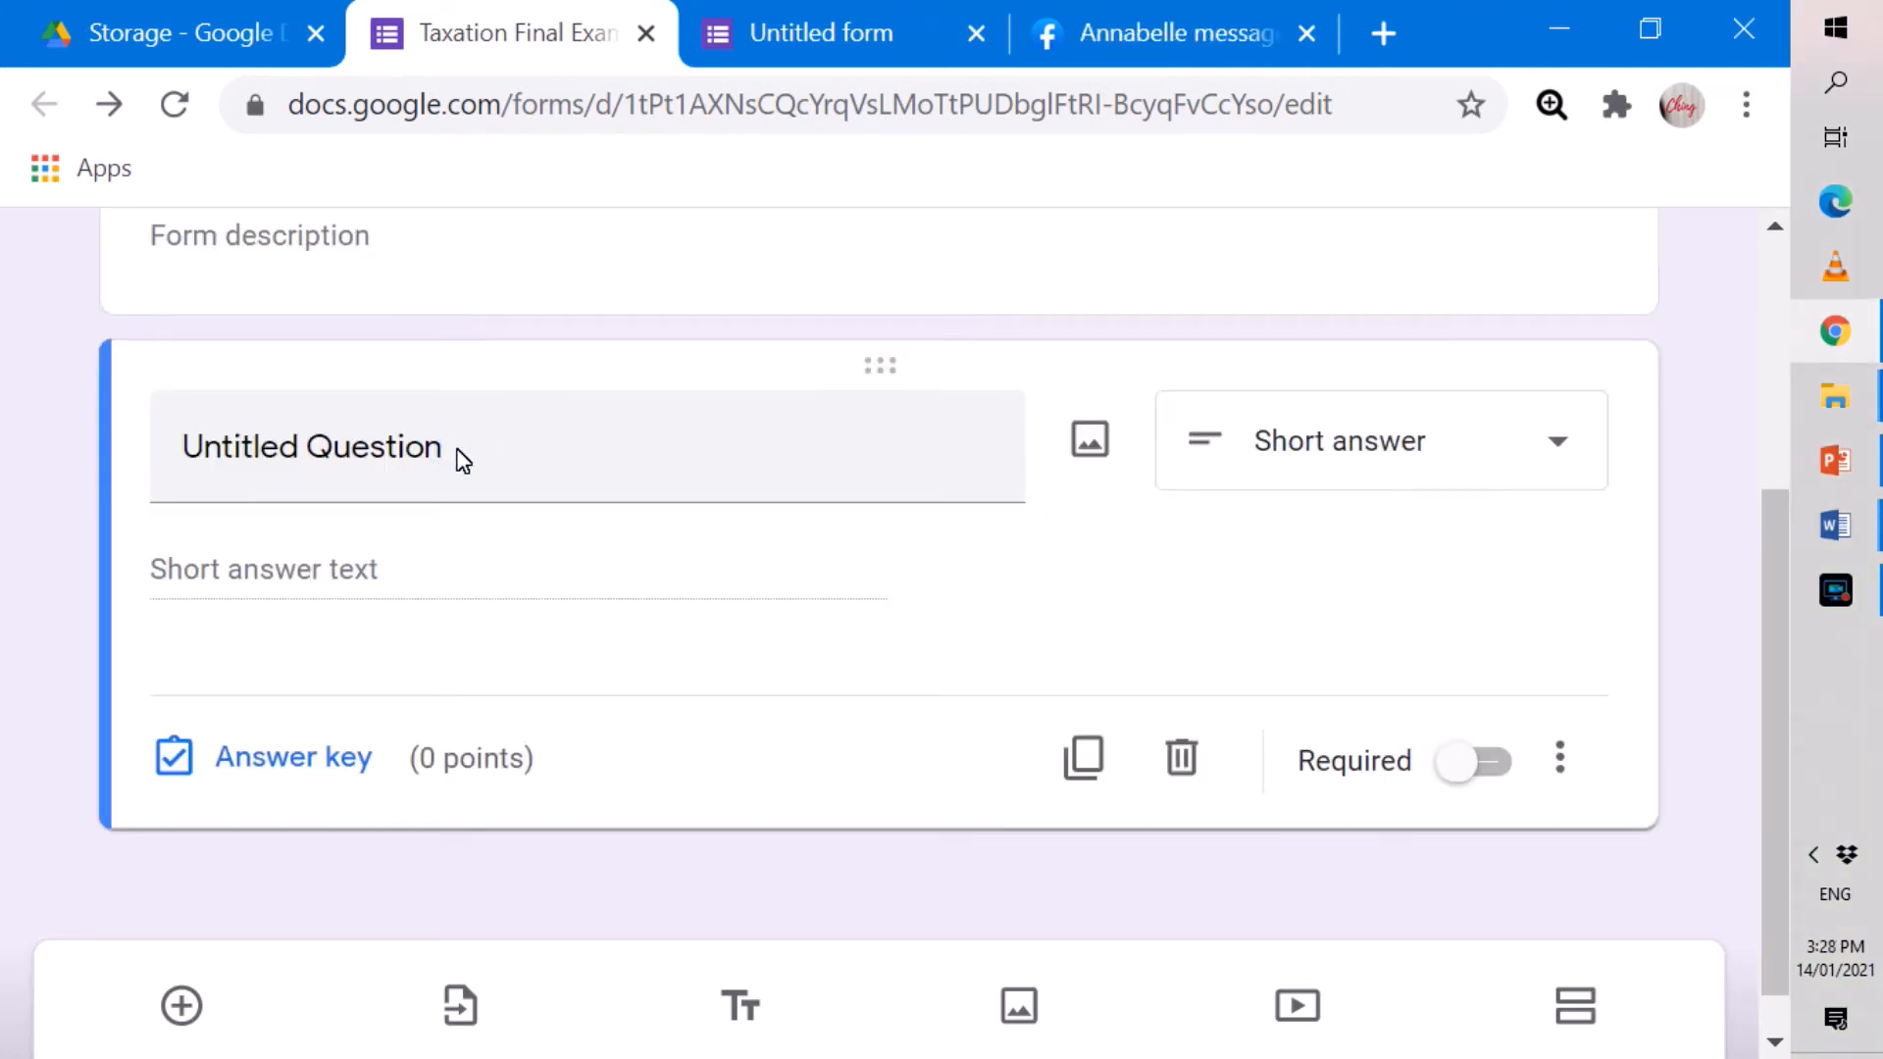
Title the first question "What is Taxation?" and change its type from short answer to a long-answer paragraph.
{"action": "left_click", "coordinate": [463, 459]}
{"action": "key", "text": "BackSpace"}
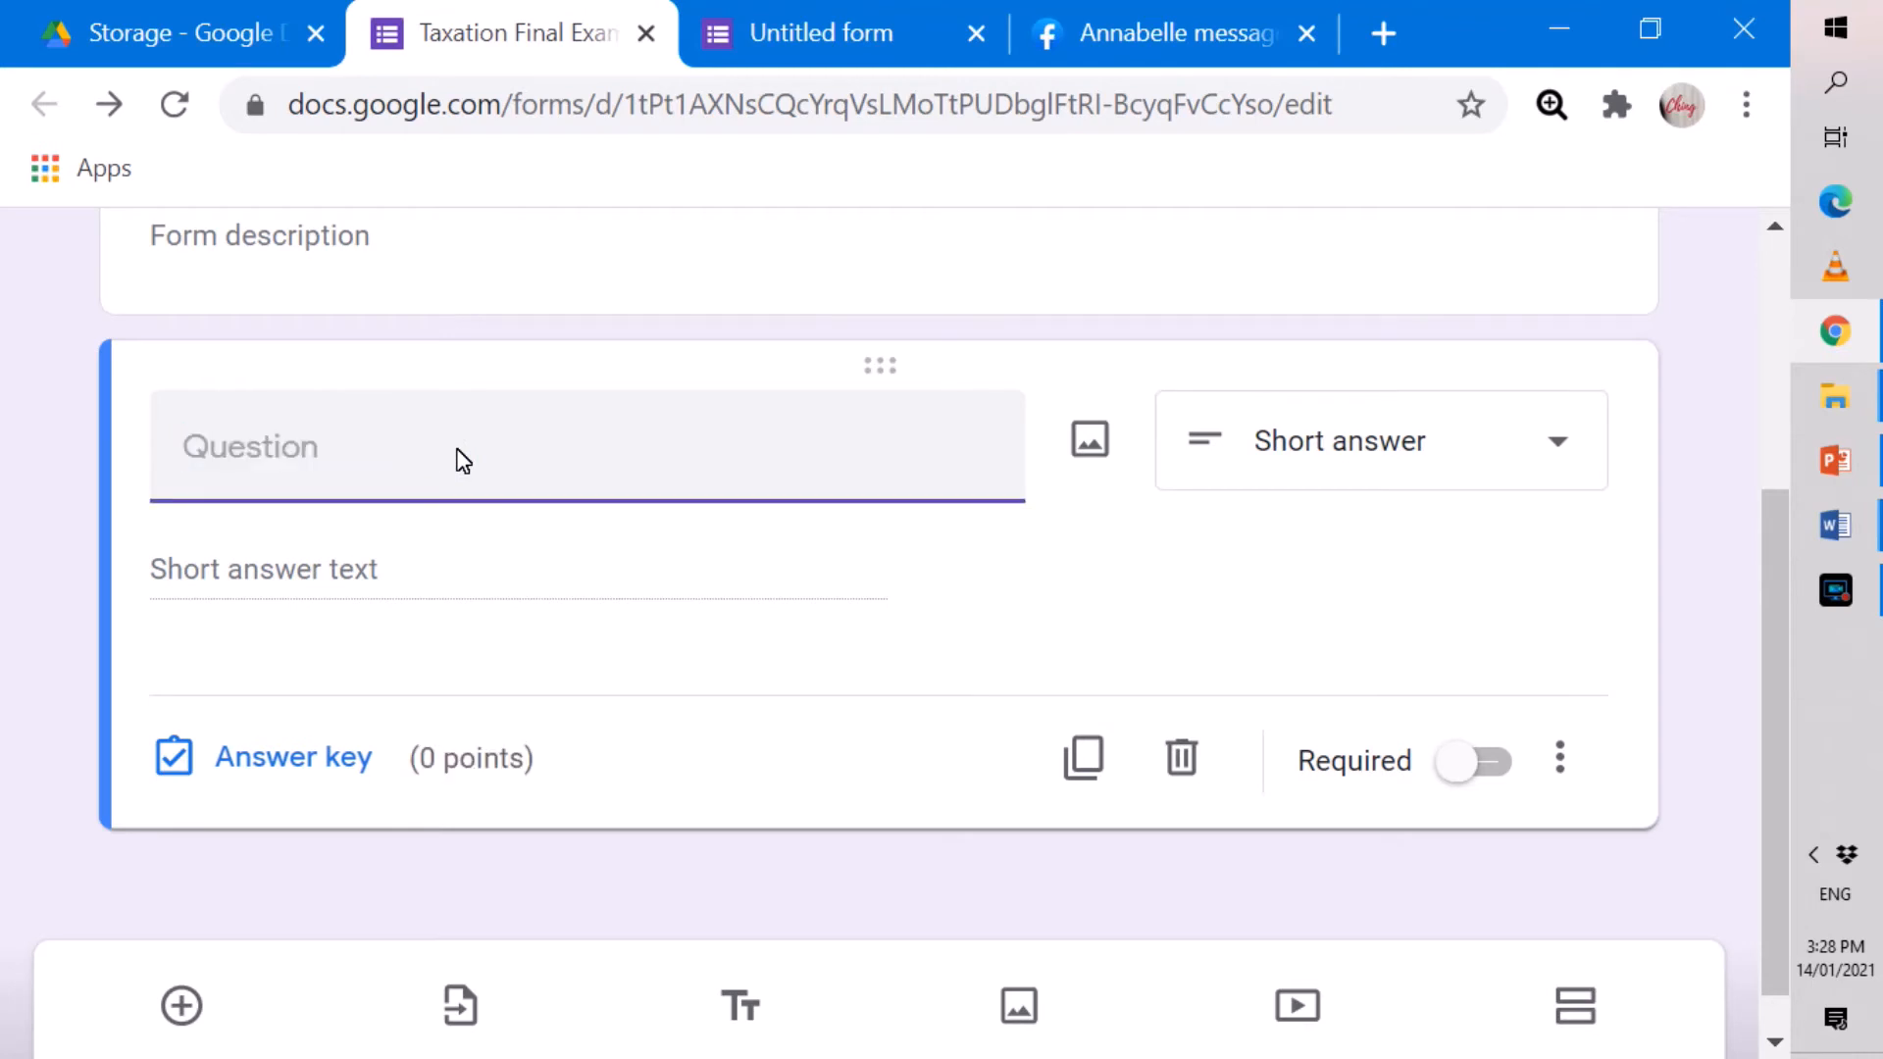
{"action": "type", "text": "What is "}
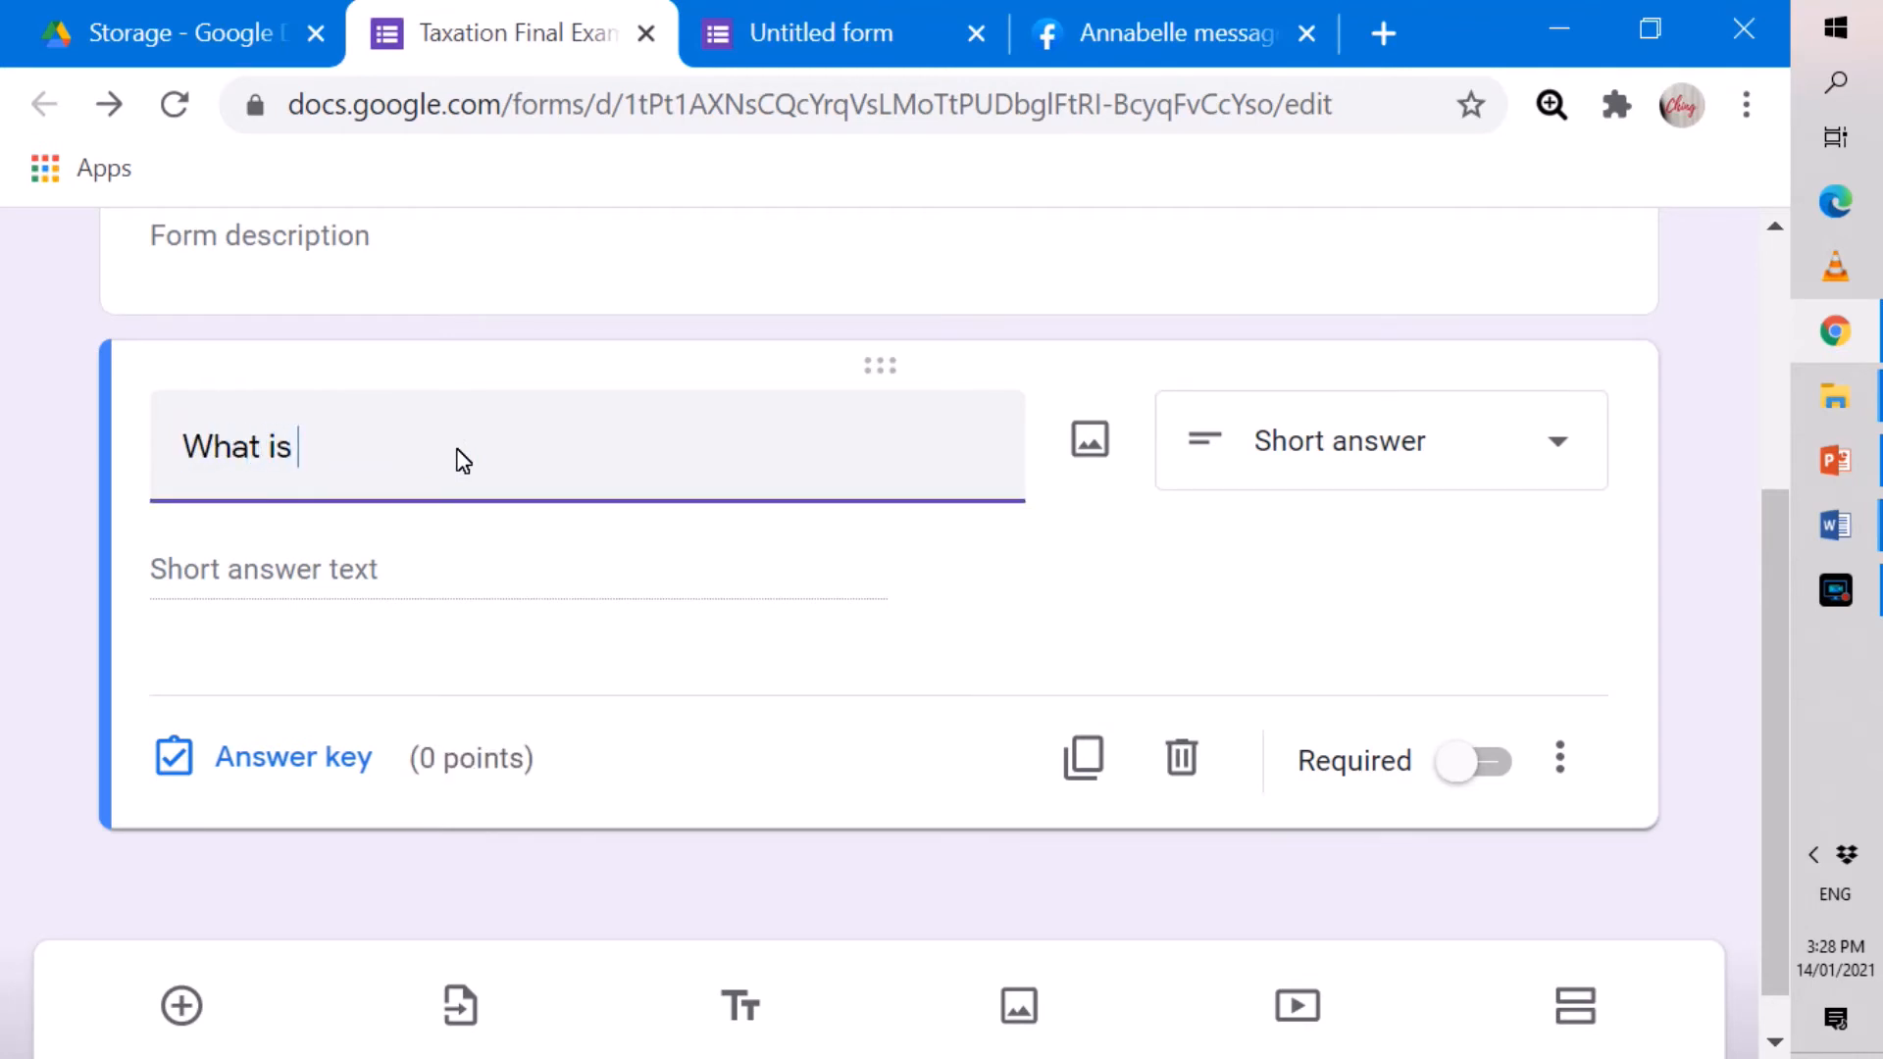
{"action": "type", "text": "T"}
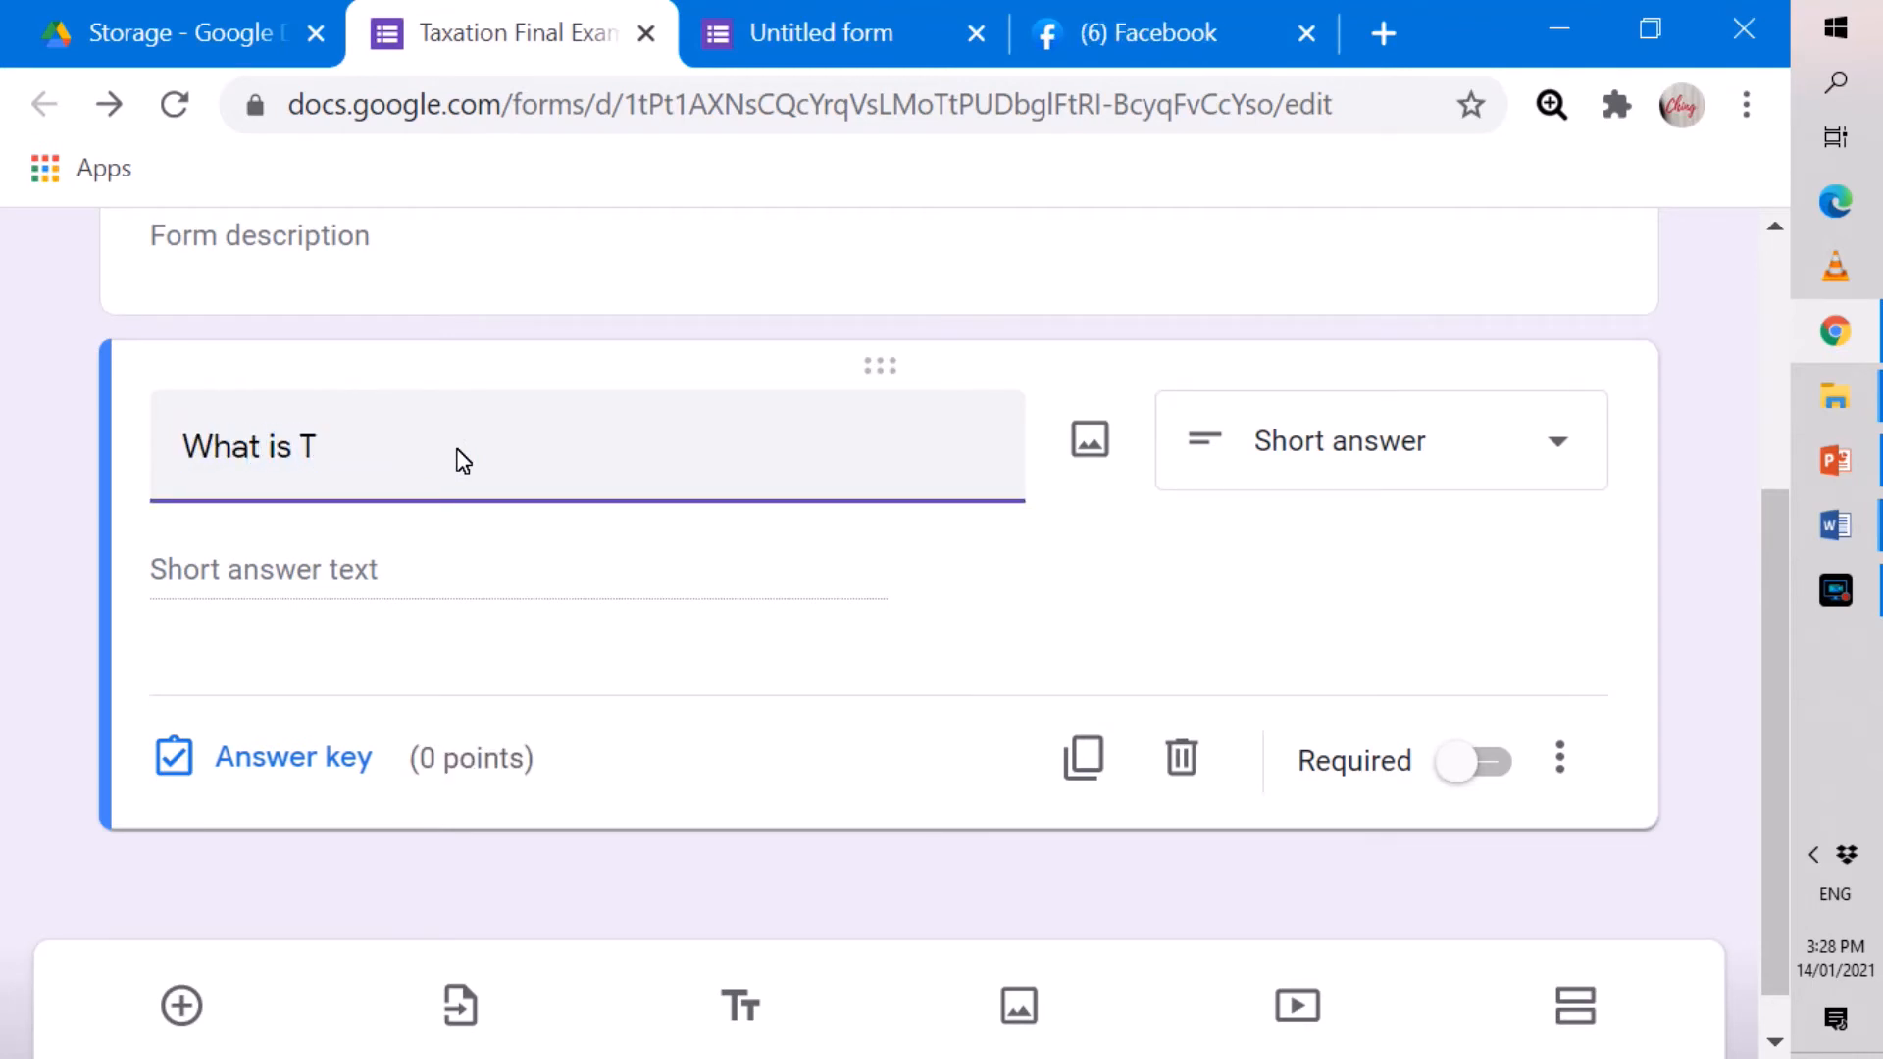
{"action": "type", "text": "axation?"}
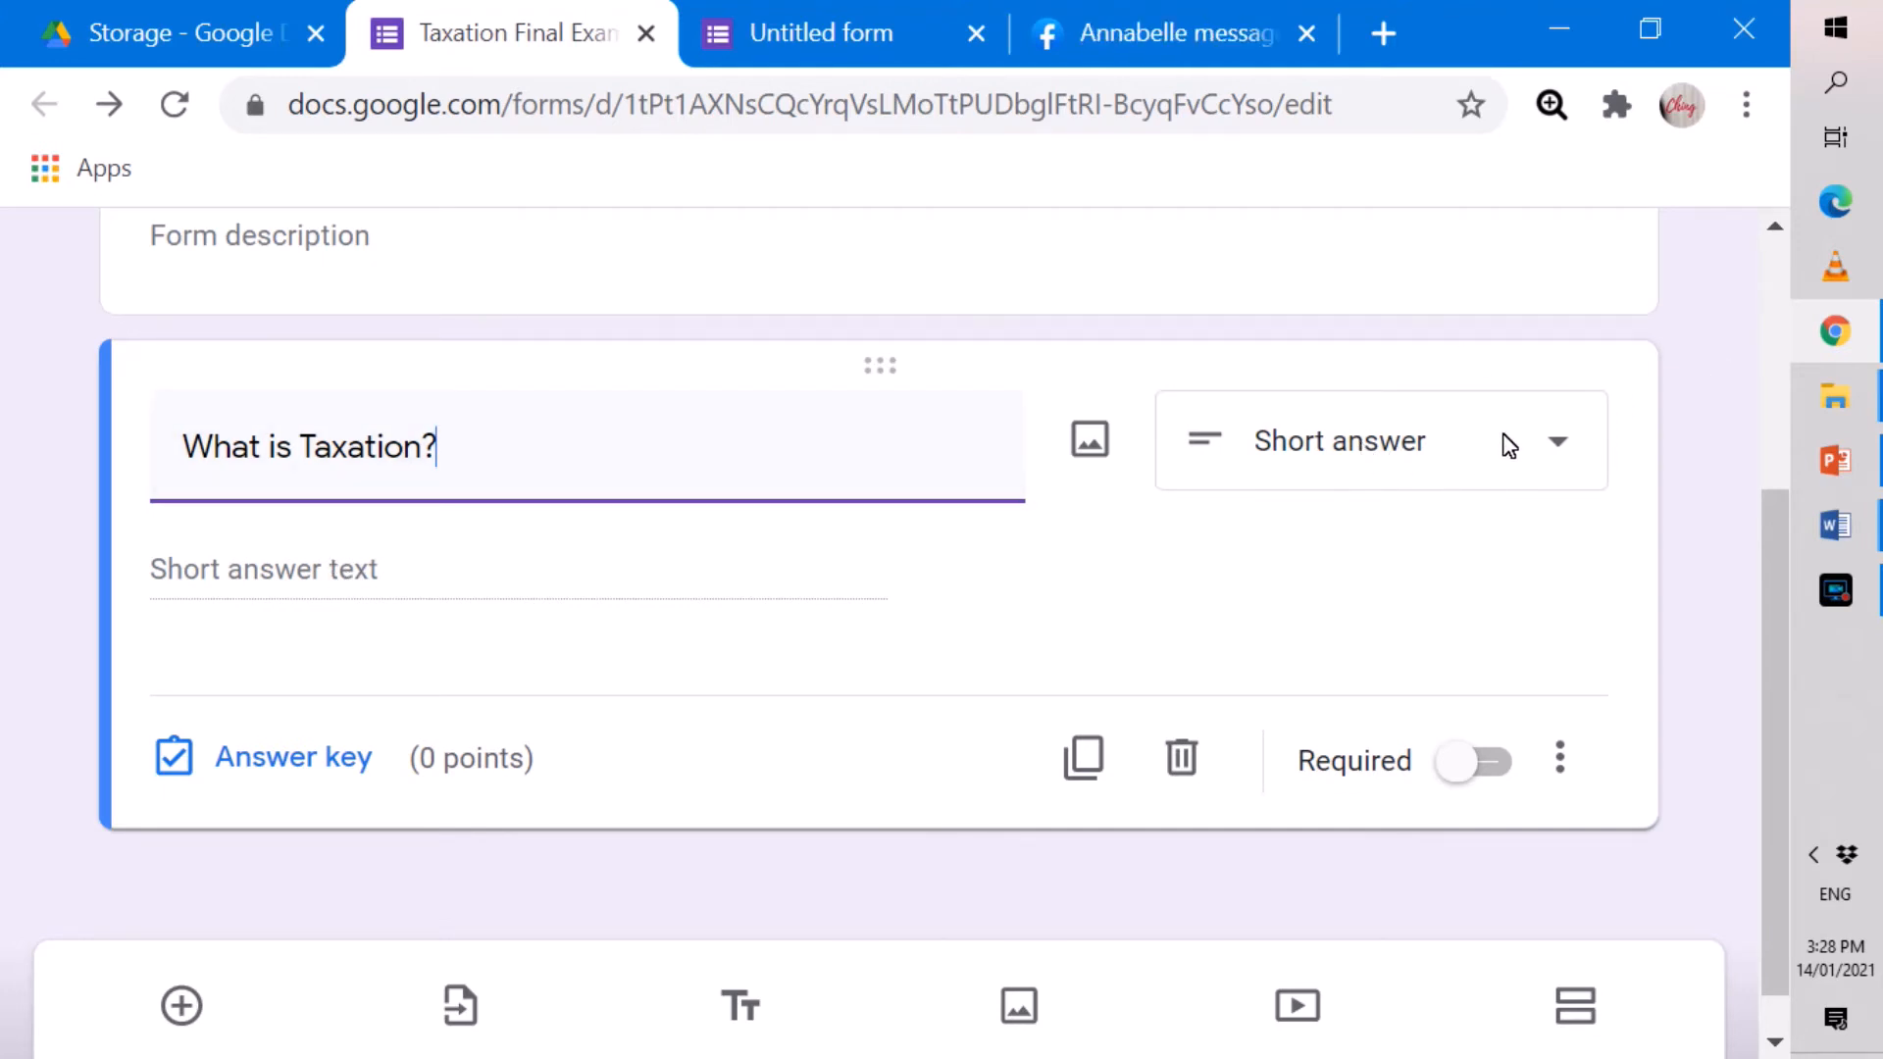
{"action": "left_click", "coordinate": [1554, 443]}
{"action": "left_click", "coordinate": [1326, 424]}
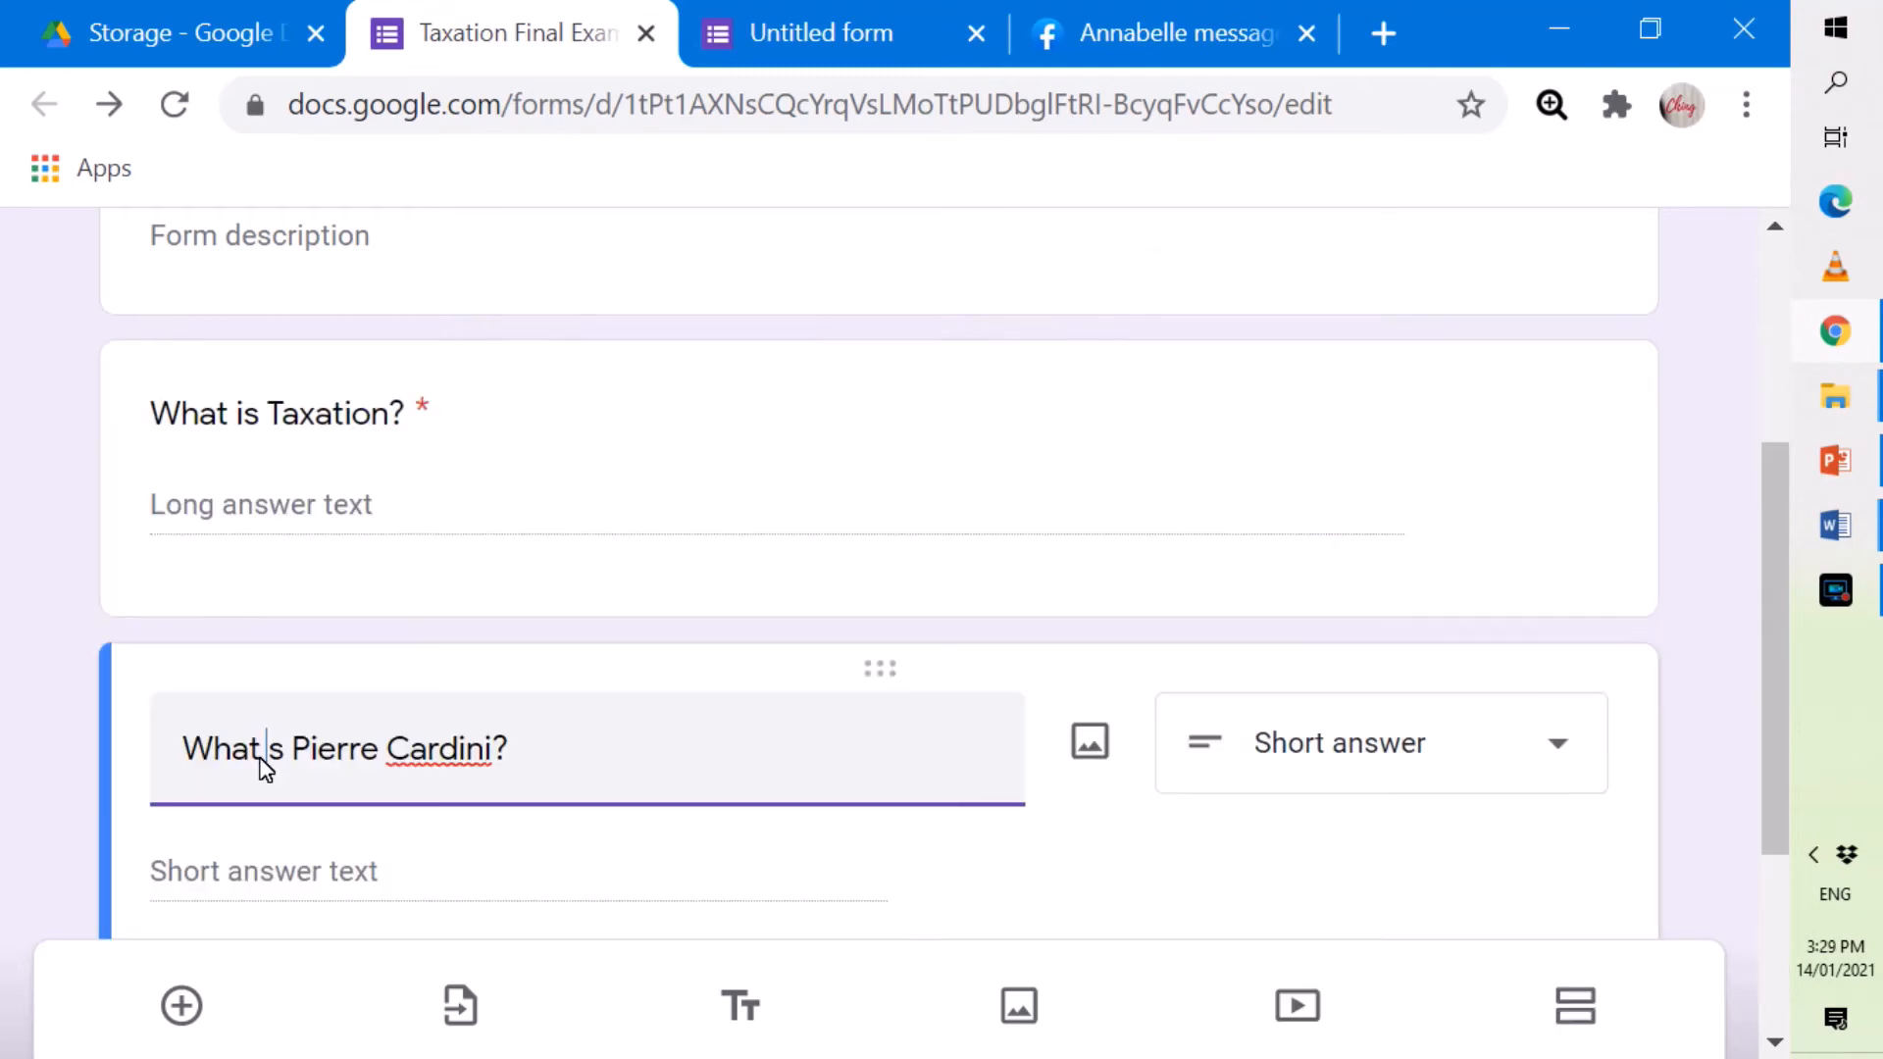
Reword the second question so that "What is the pet name of" comes before the person's name.
{"action": "left_click", "coordinate": [263, 767]}
{"action": "type", "text": "is "}
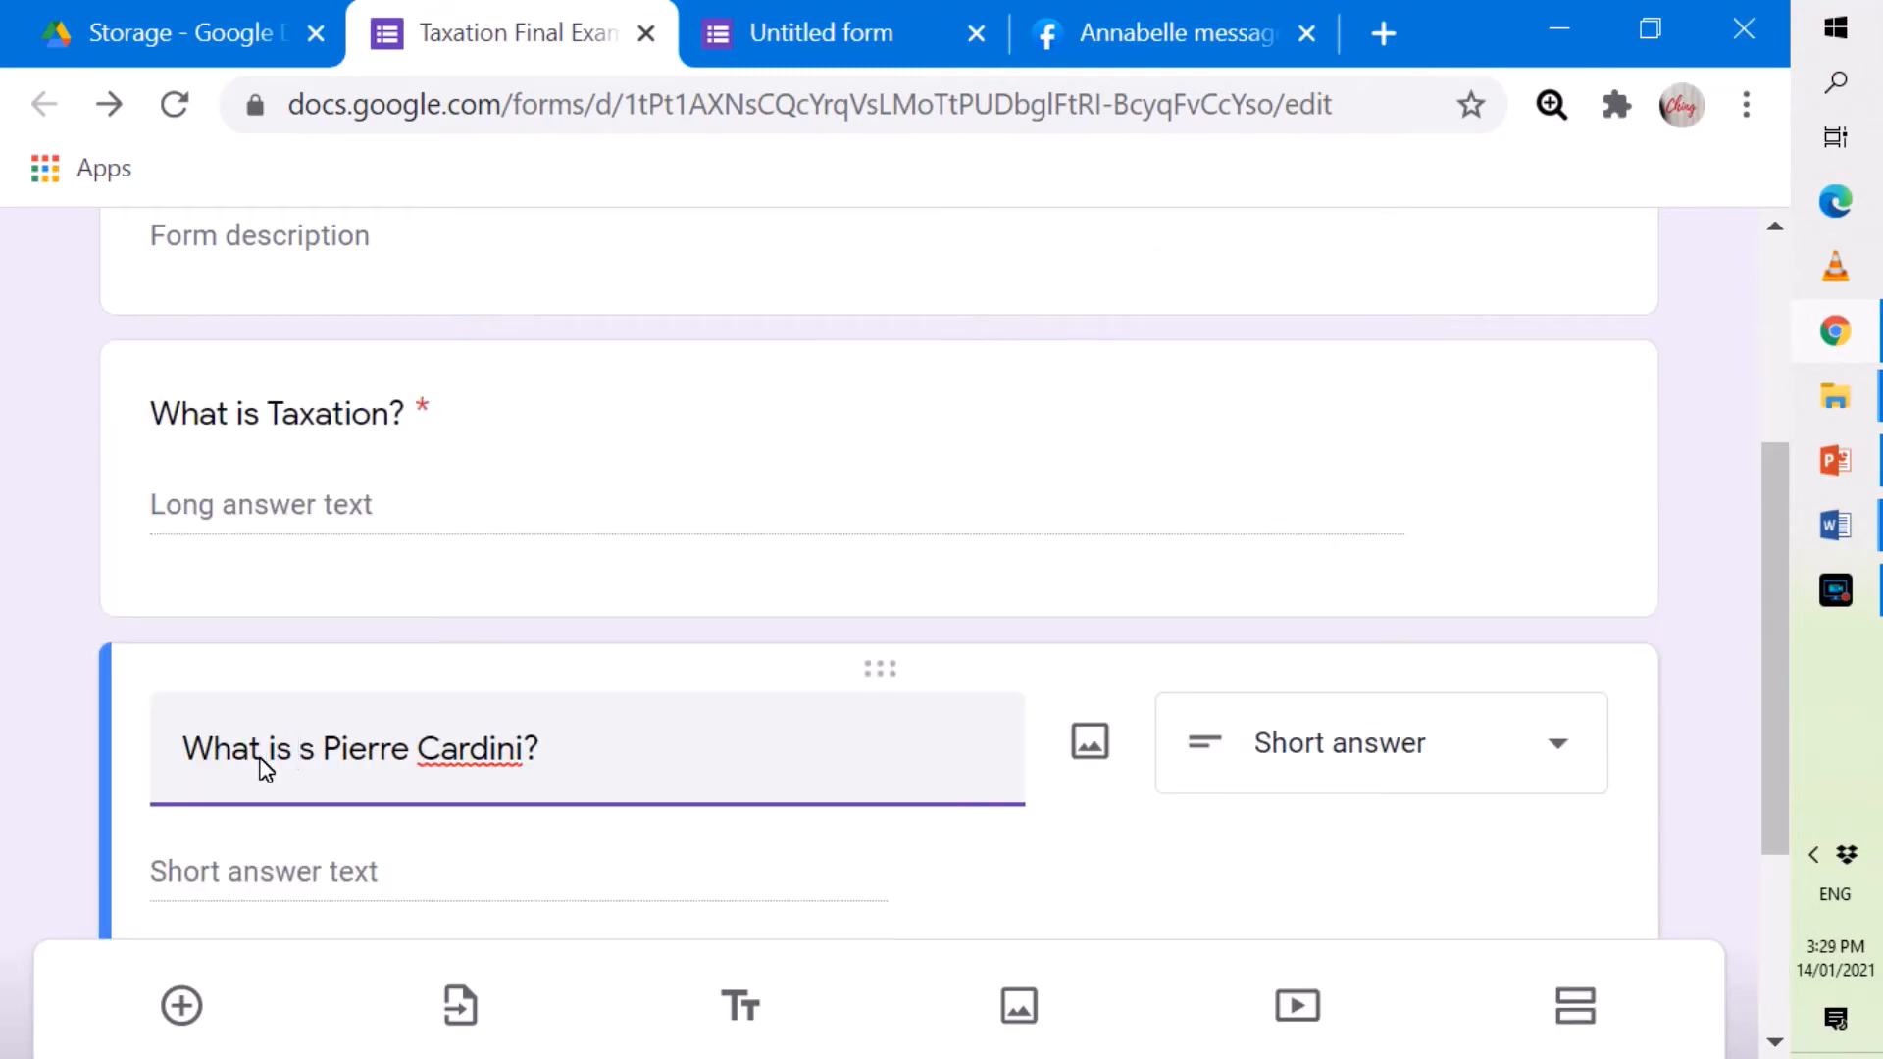
{"action": "type", "text": "the "}
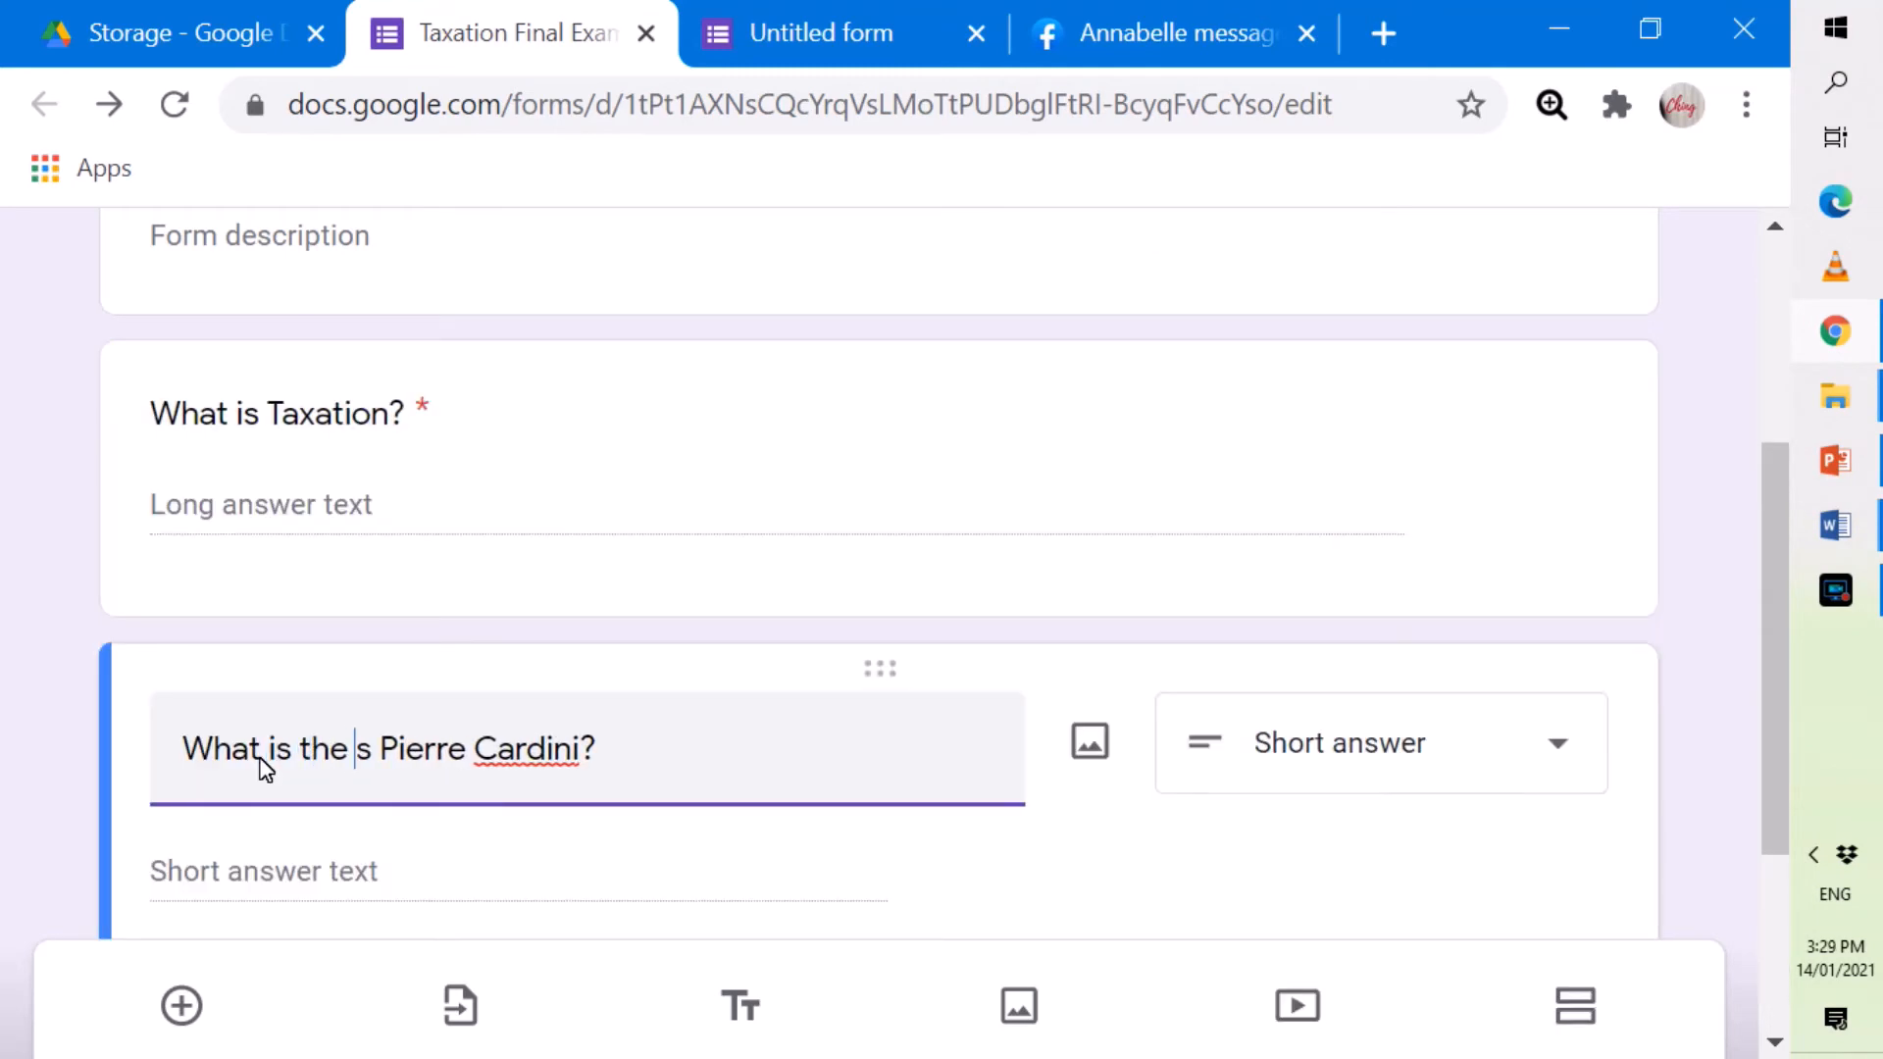
{"action": "type", "text": "pet "}
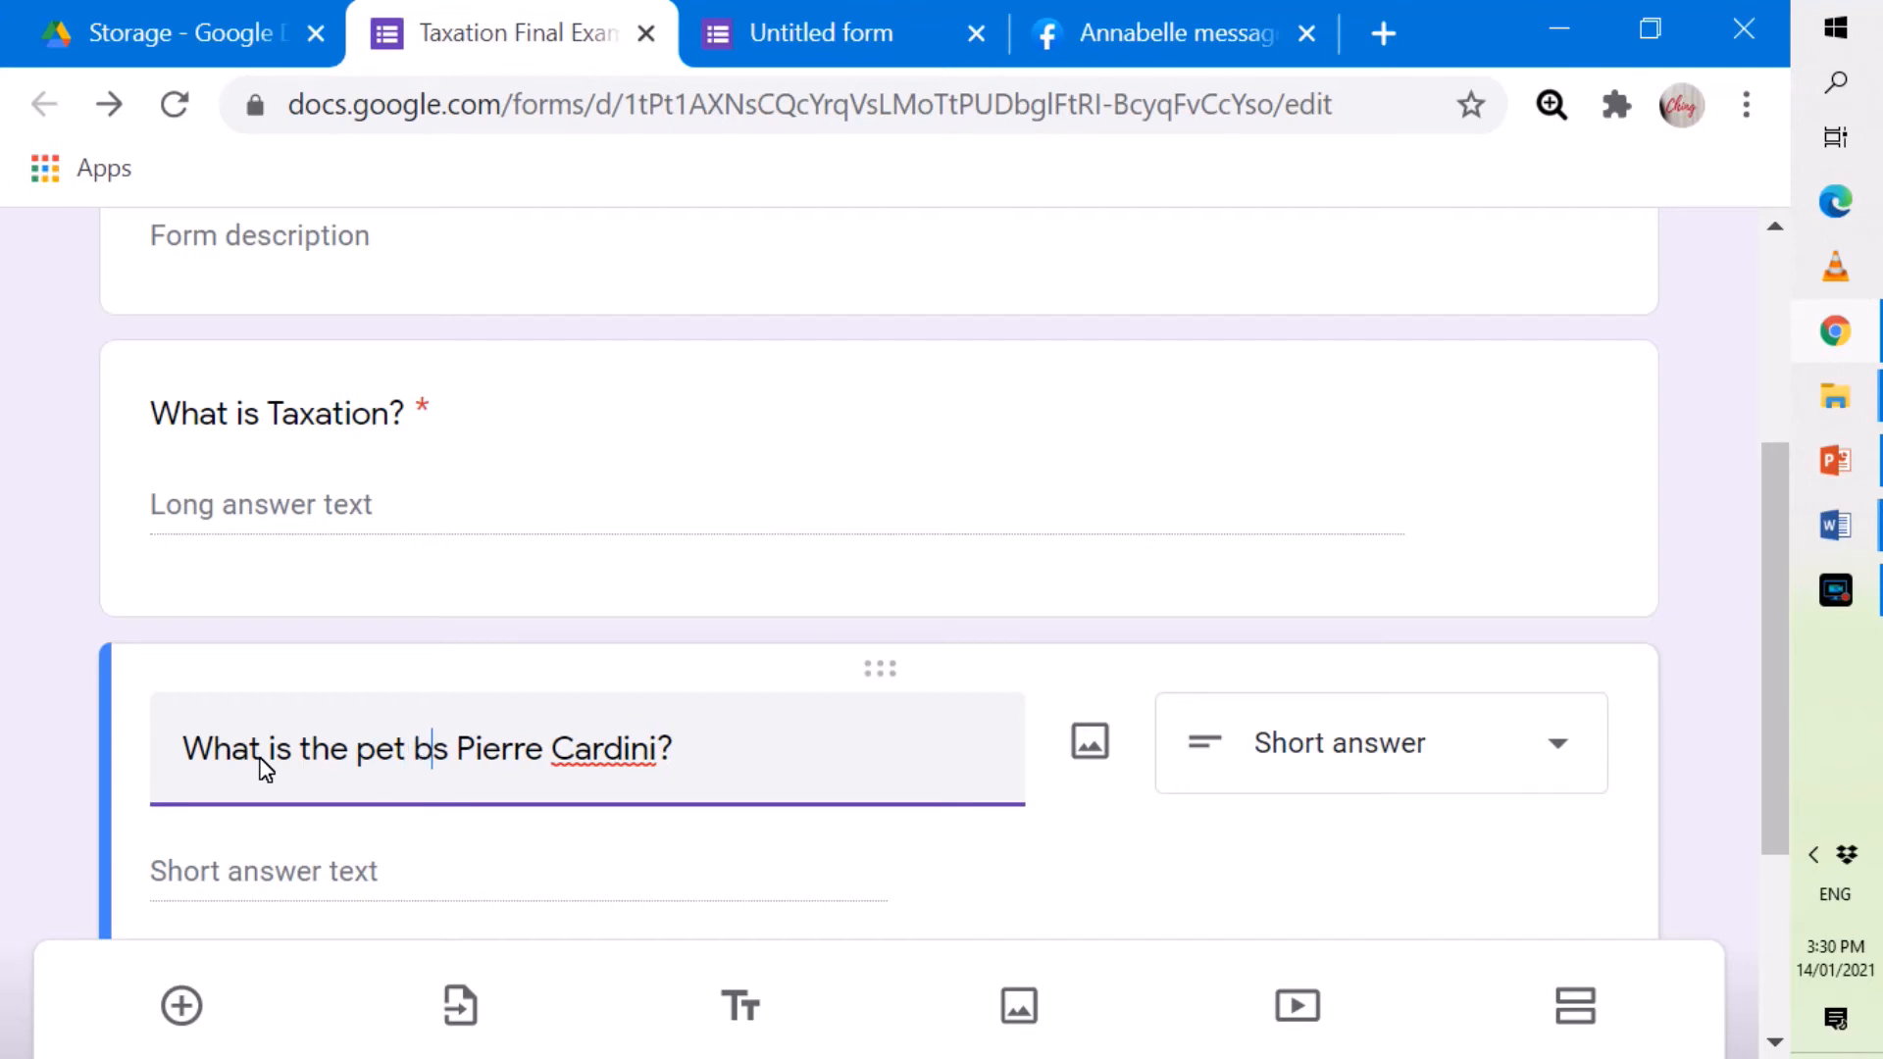
{"action": "type", "text": "n"}
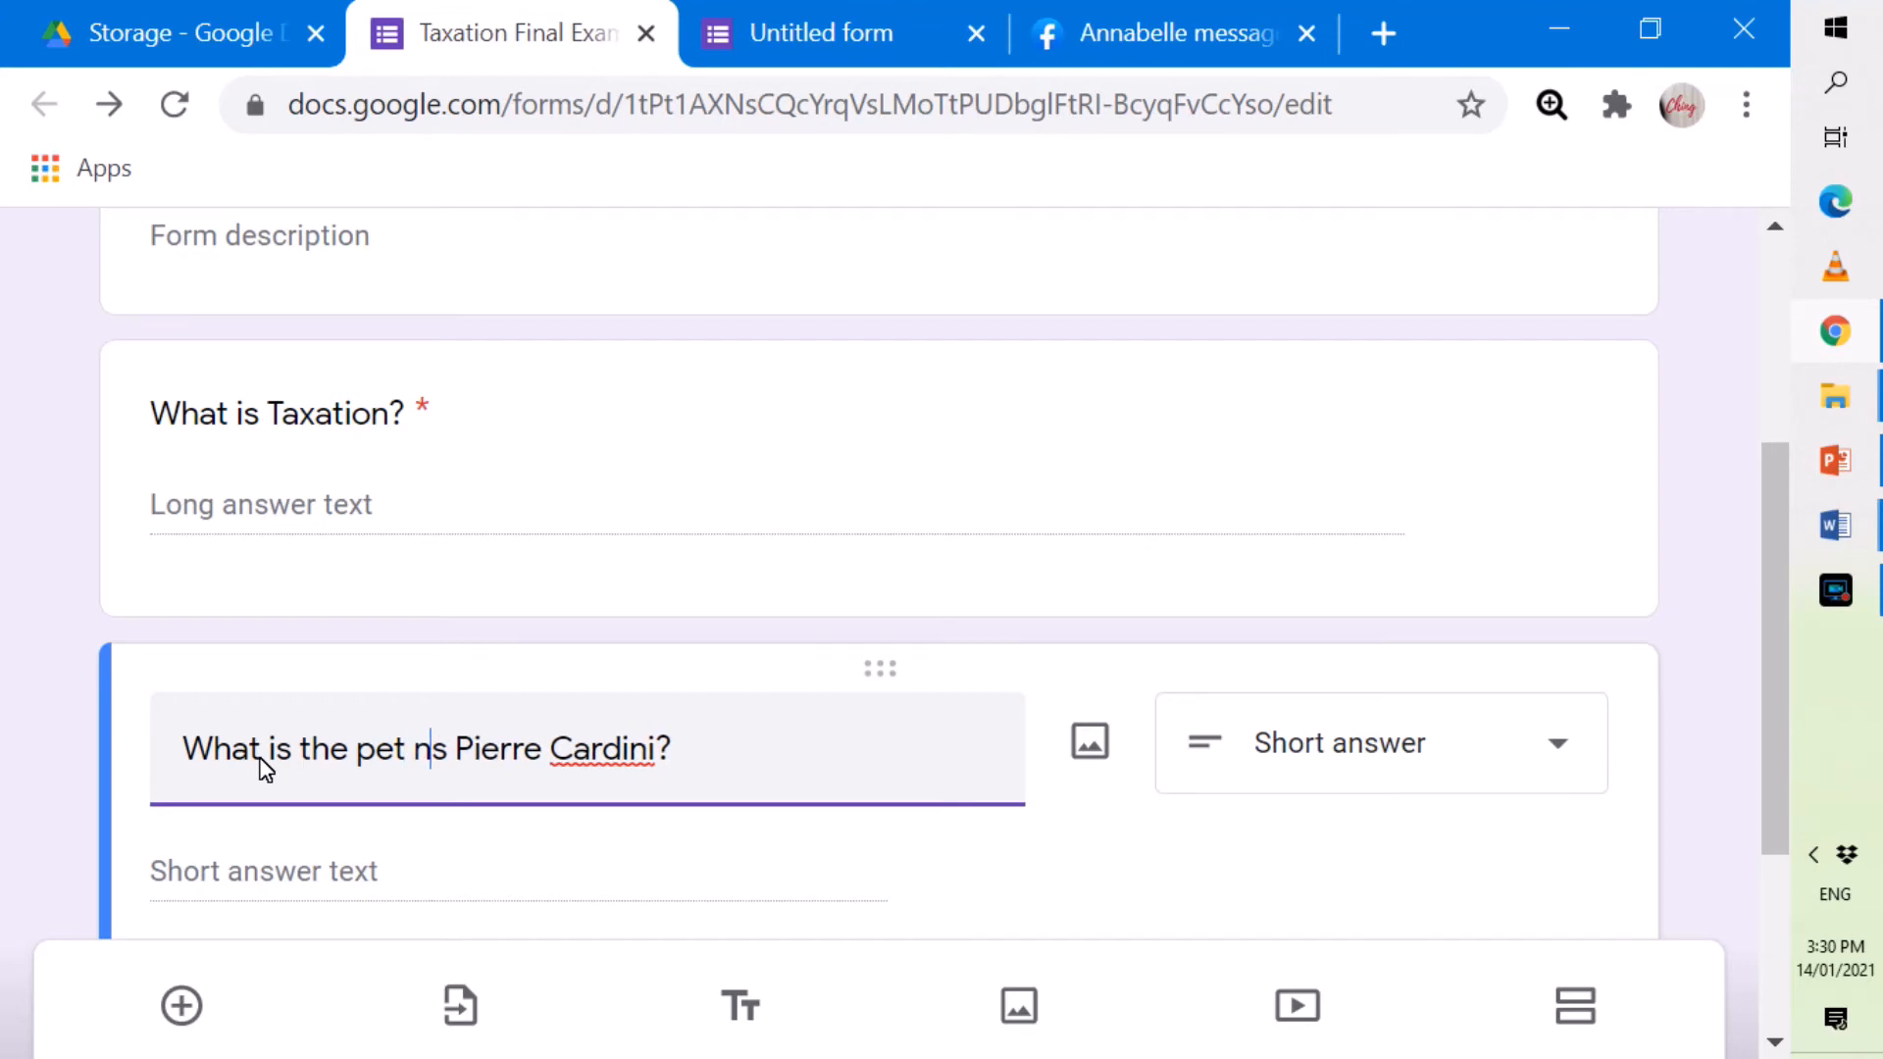
{"action": "type", "text": "ame of"}
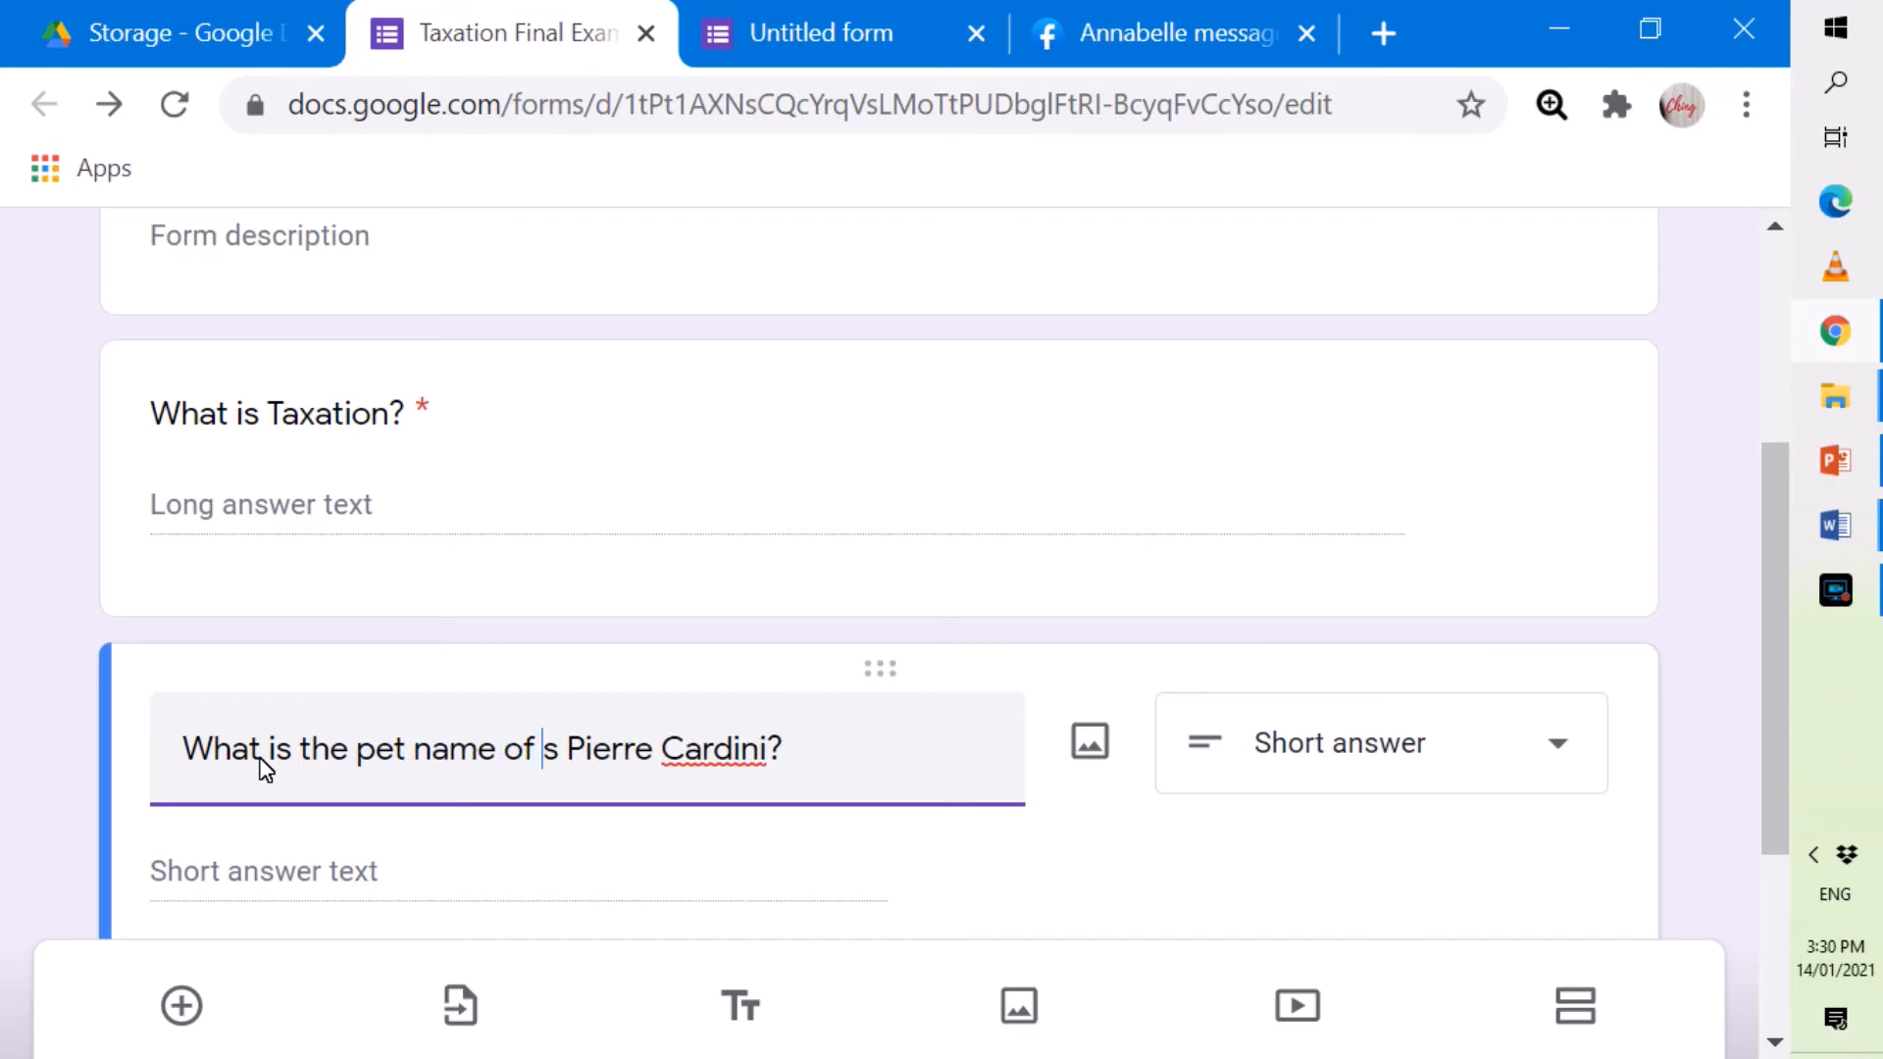
{"action": "key", "text": "Delete"}
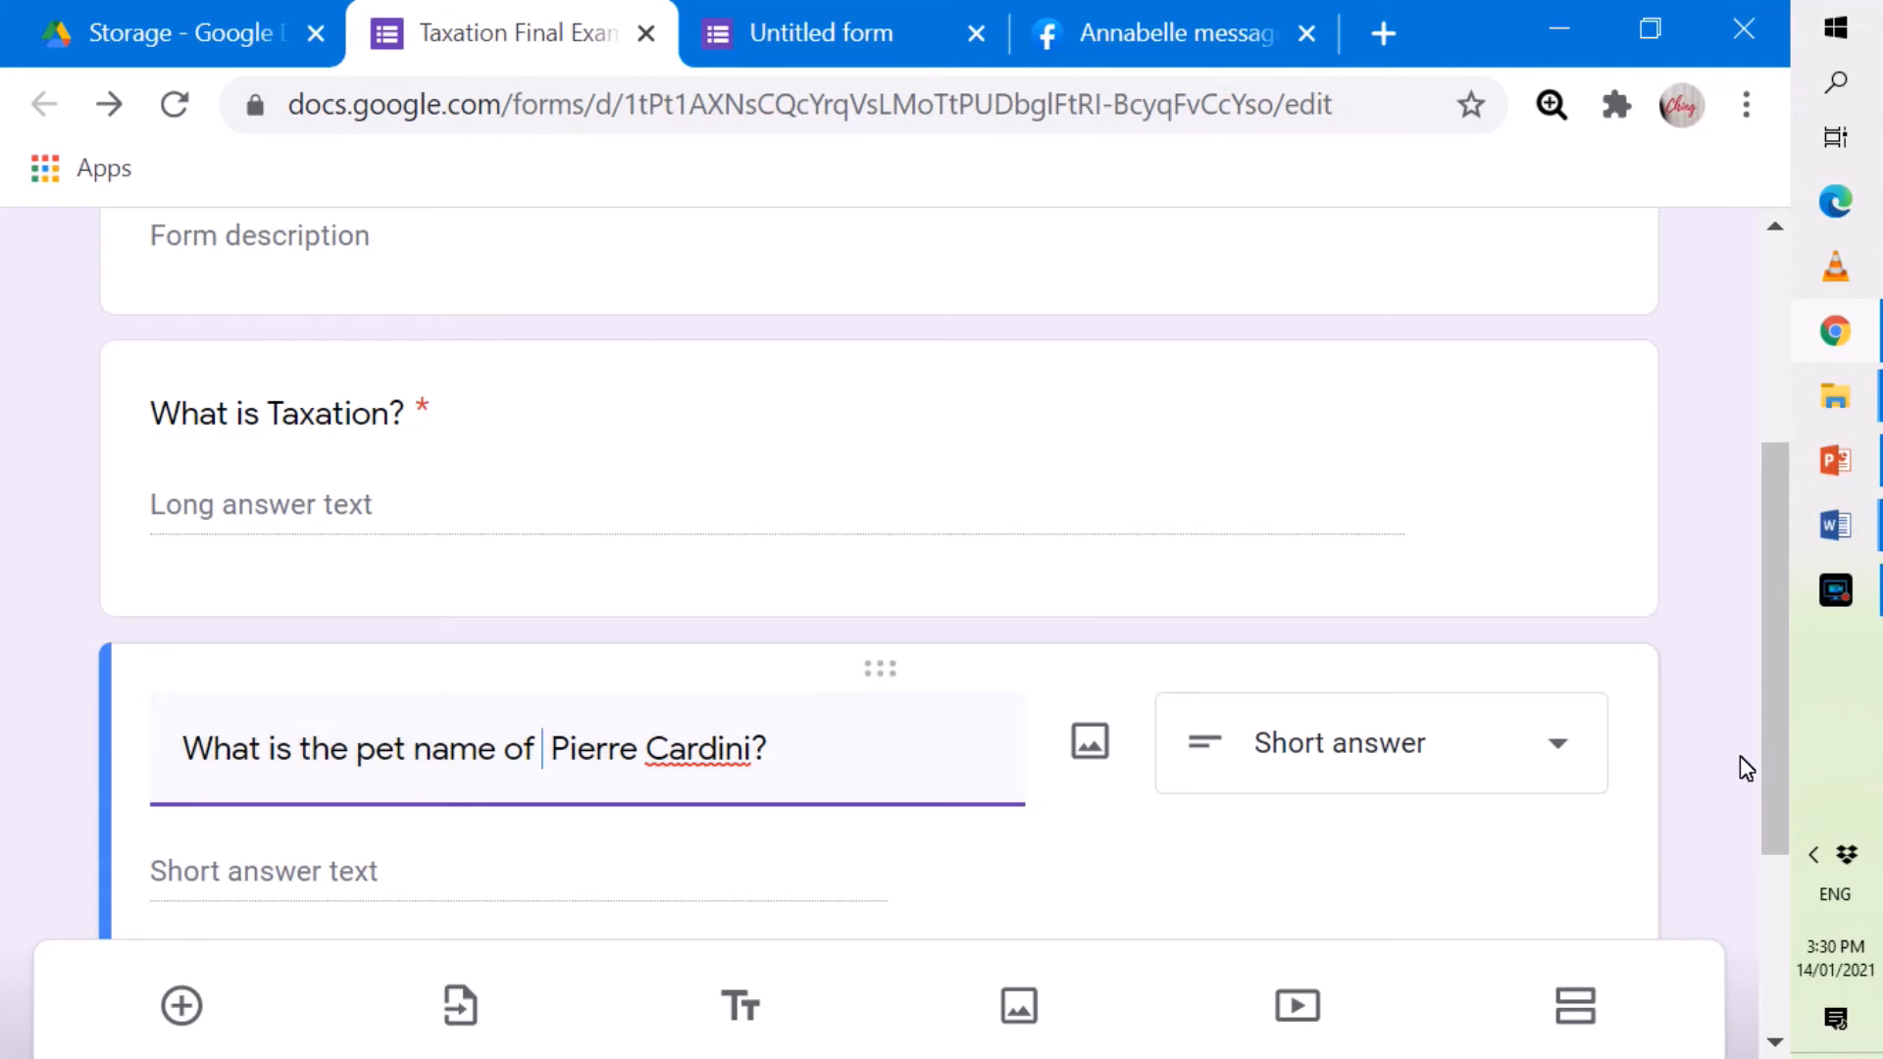
Open the answer key of the short-answer pet name question.
{"action": "left_click_drag", "start_coordinate": [1781, 775], "coordinate": [1771, 879]}
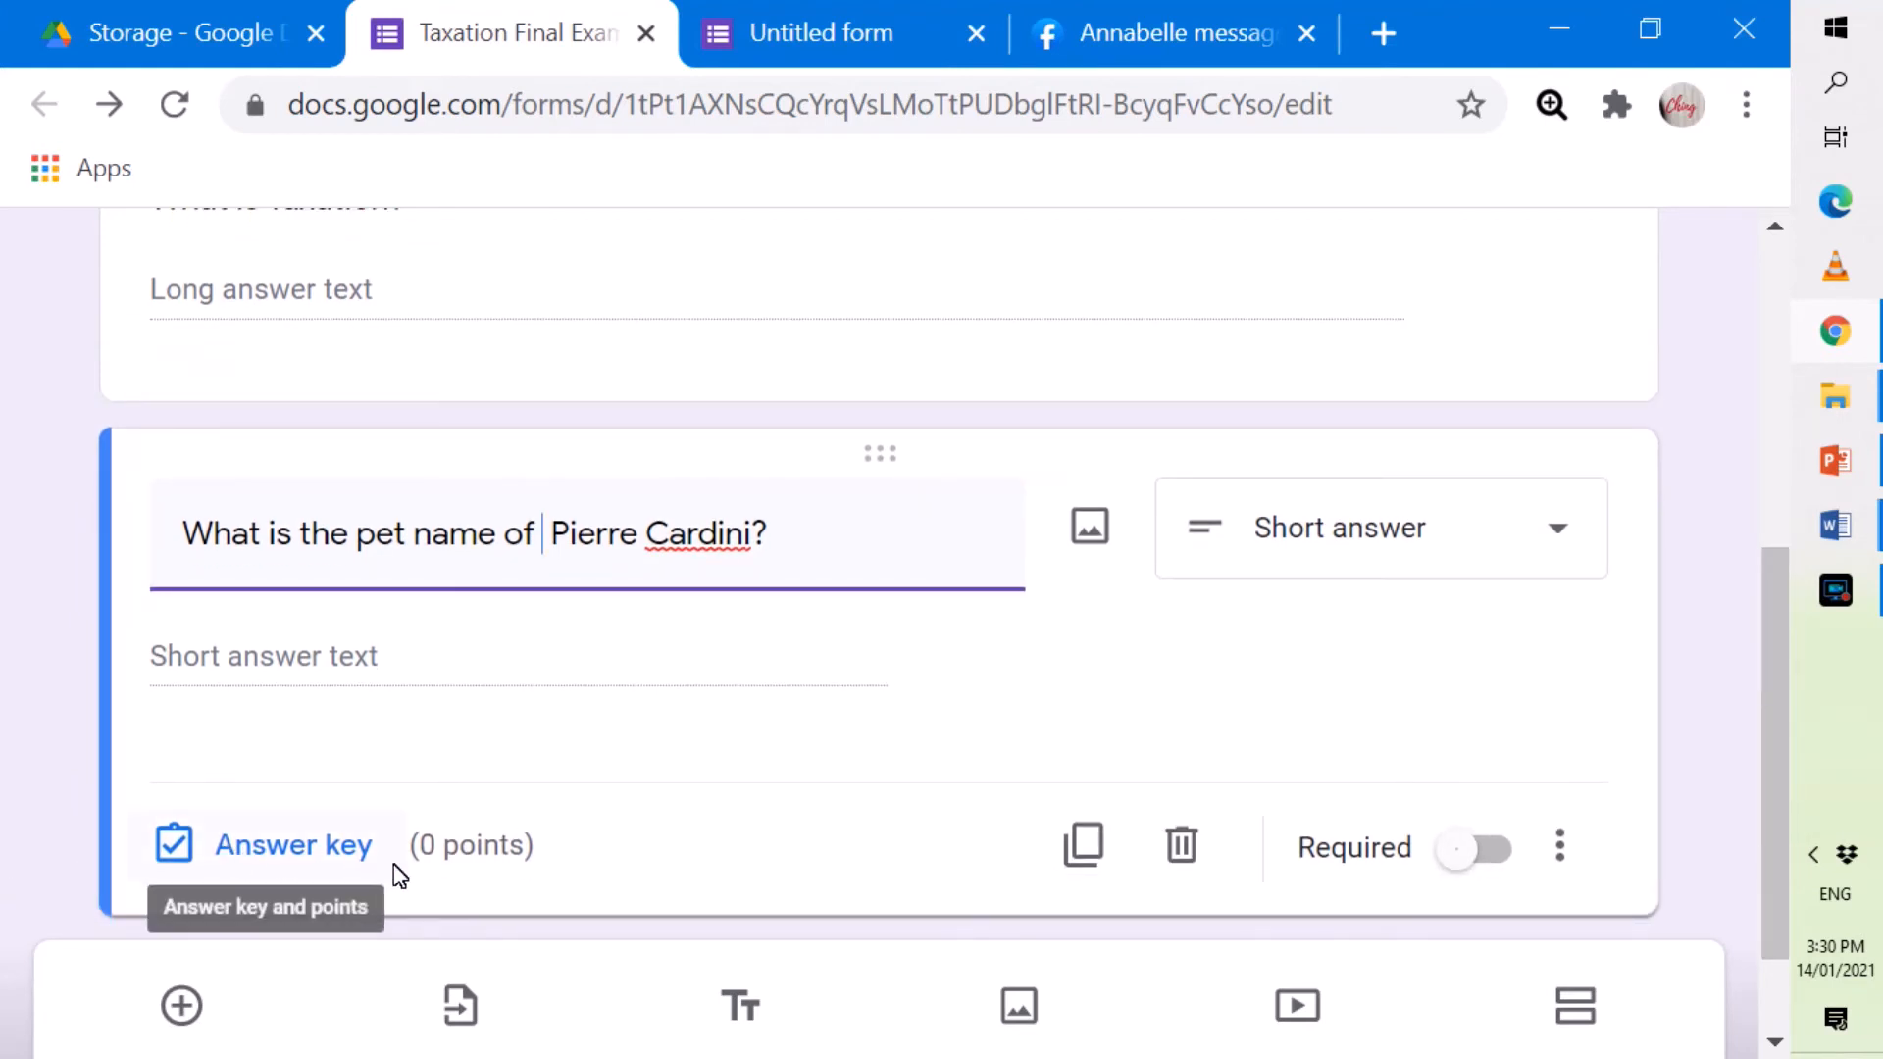
{"action": "left_click", "coordinate": [297, 861]}
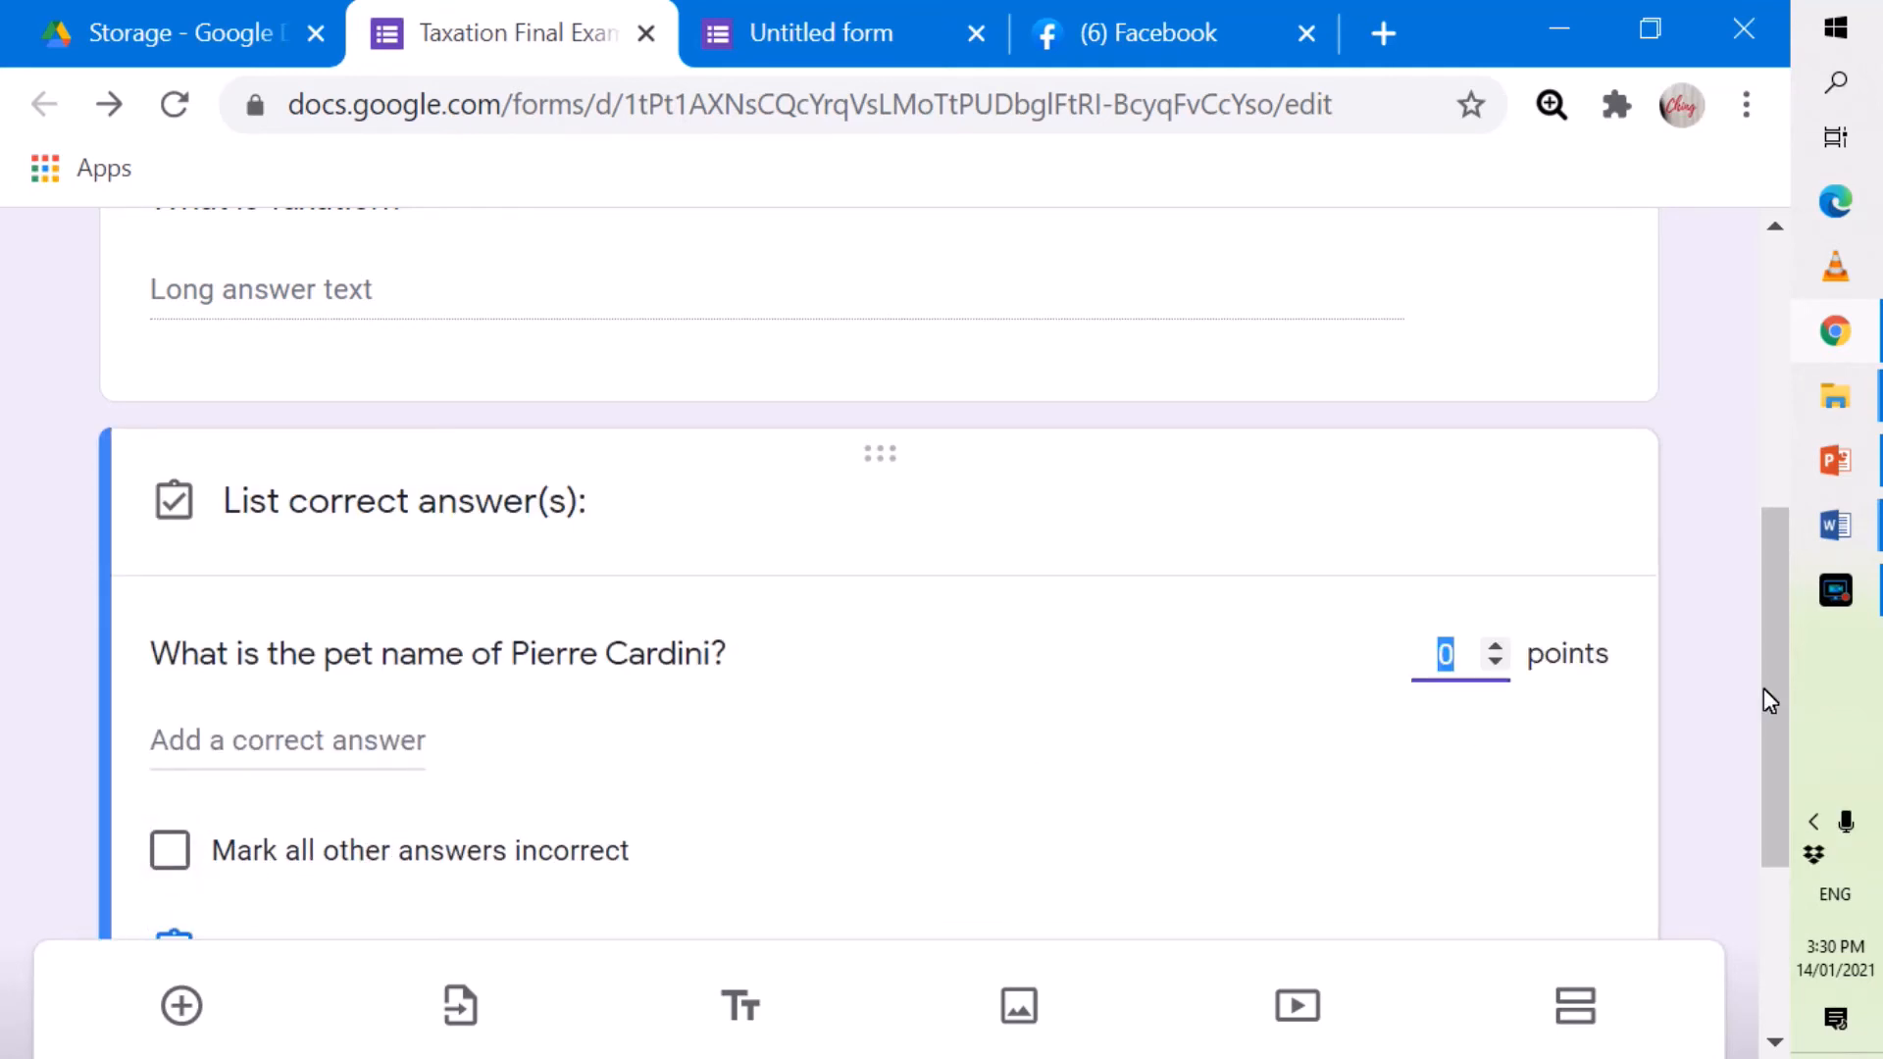
{"action": "left_click_drag", "start_coordinate": [1781, 732], "coordinate": [1751, 836]}
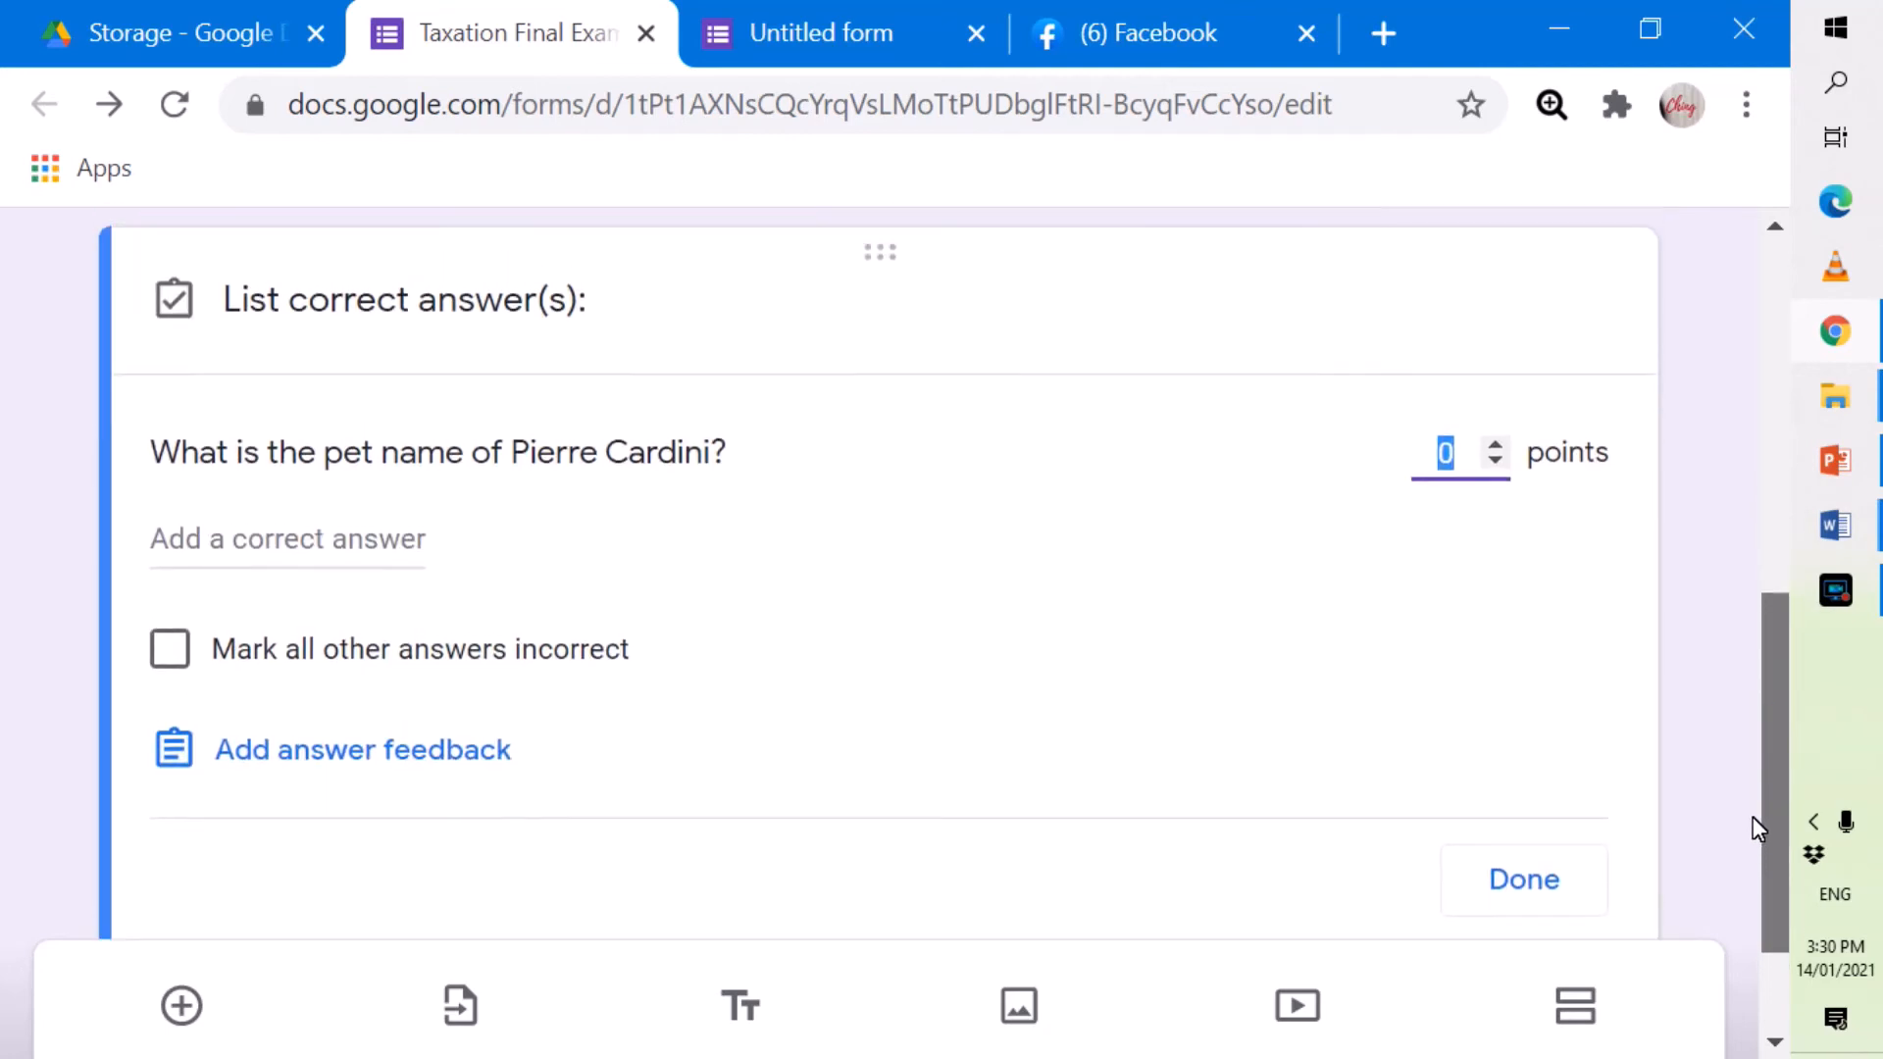
{"action": "left_click", "coordinate": [229, 750]}
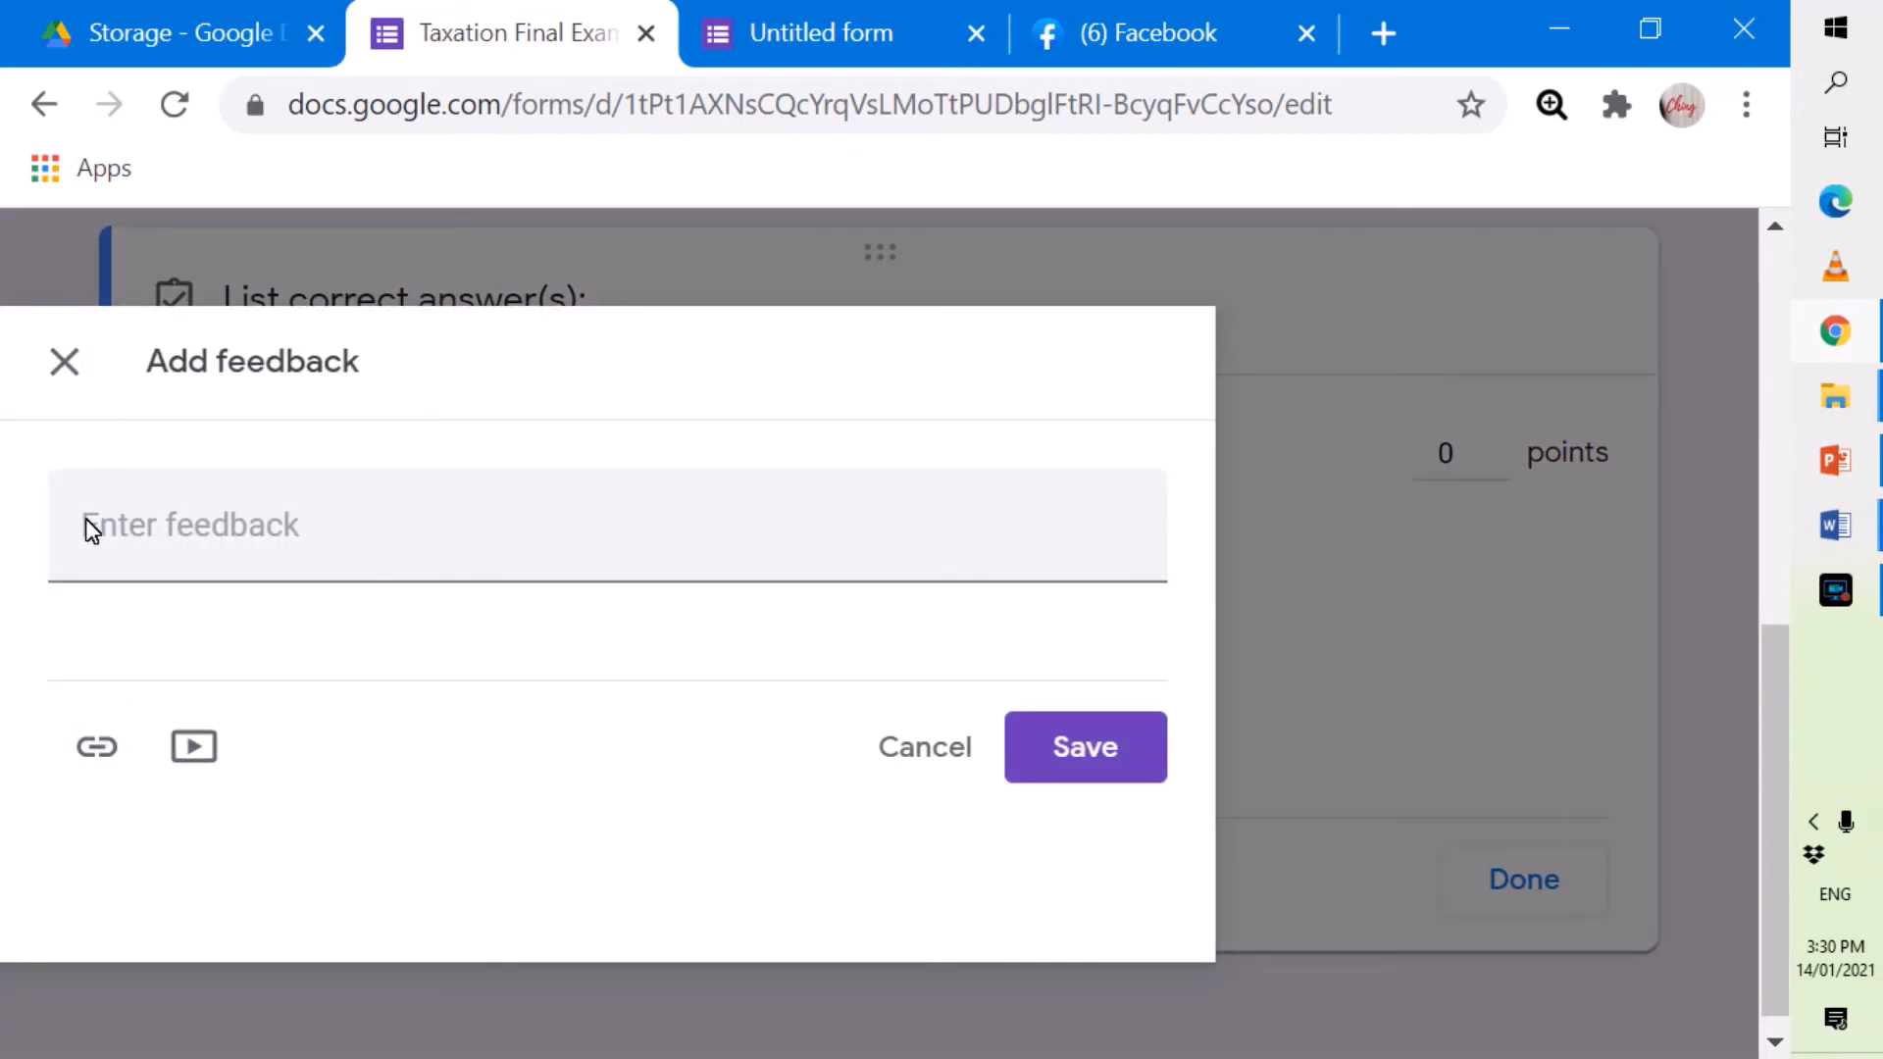
{"action": "left_click", "coordinate": [1096, 736]}
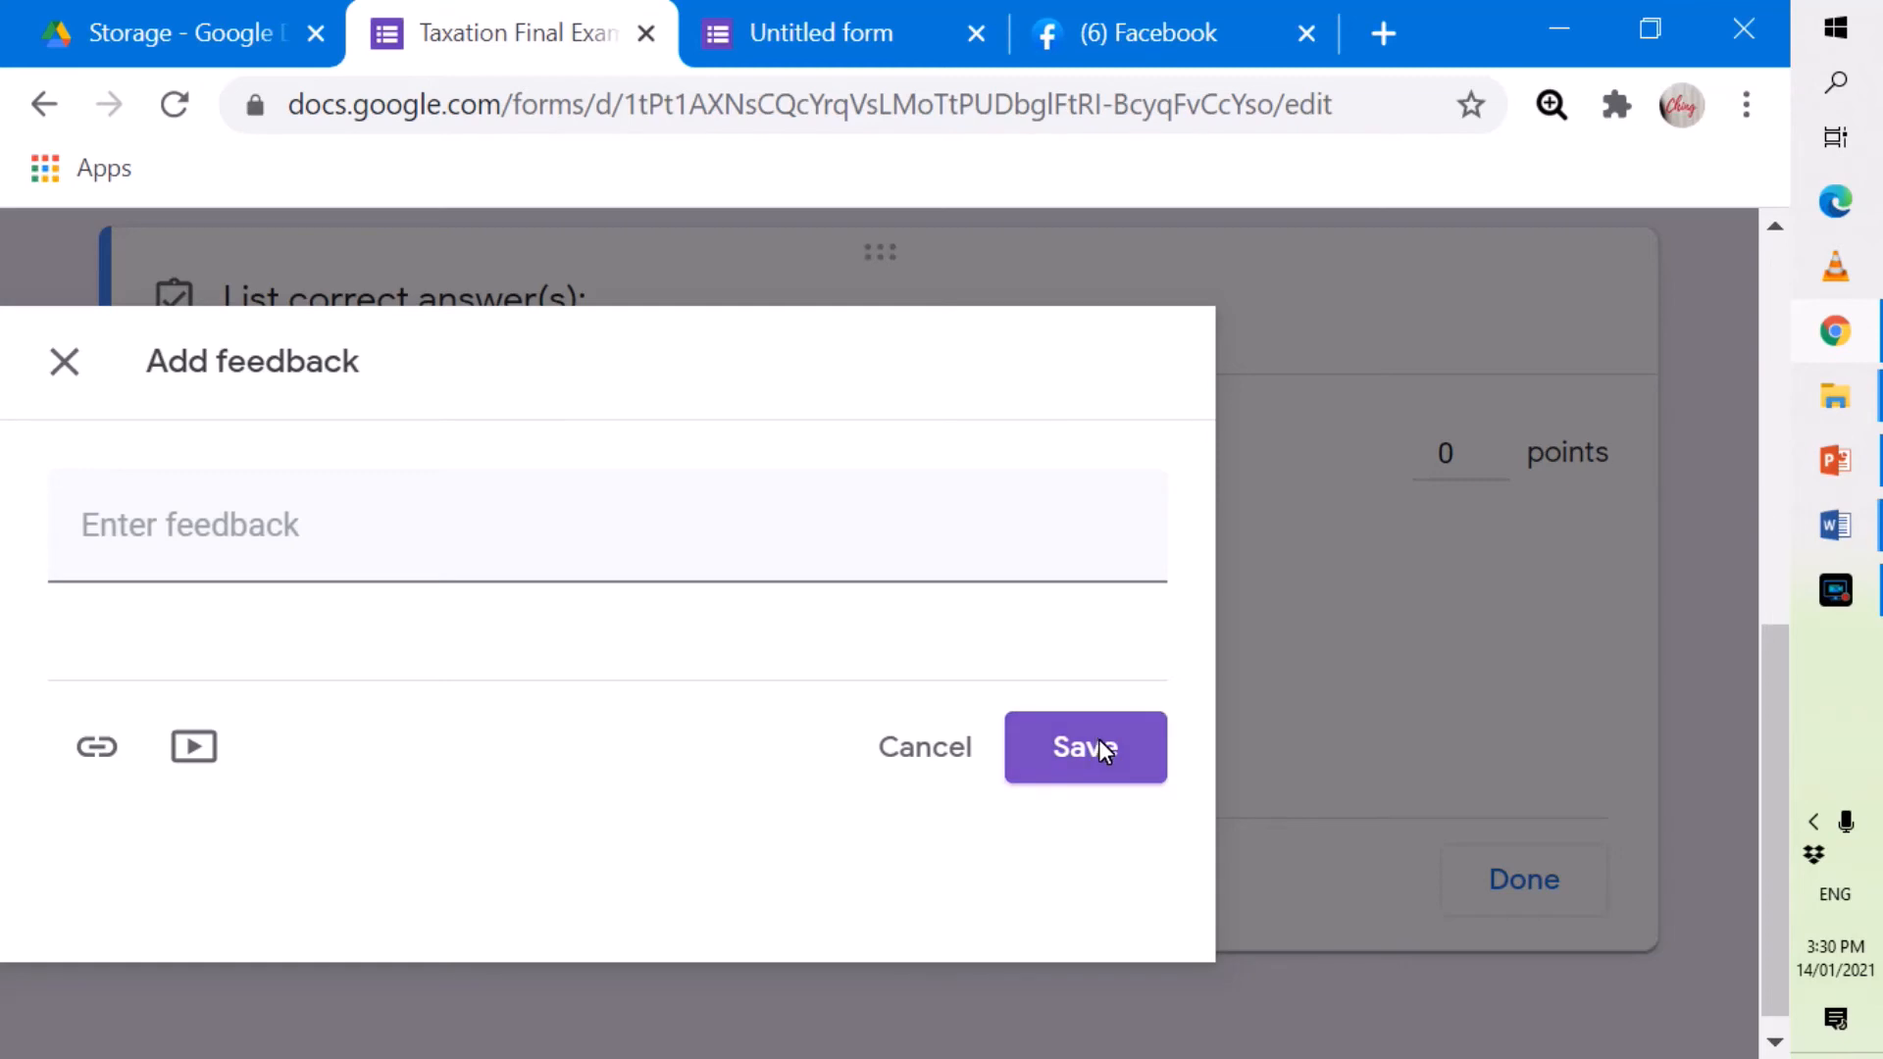
{"action": "left_click", "coordinate": [1058, 744]}
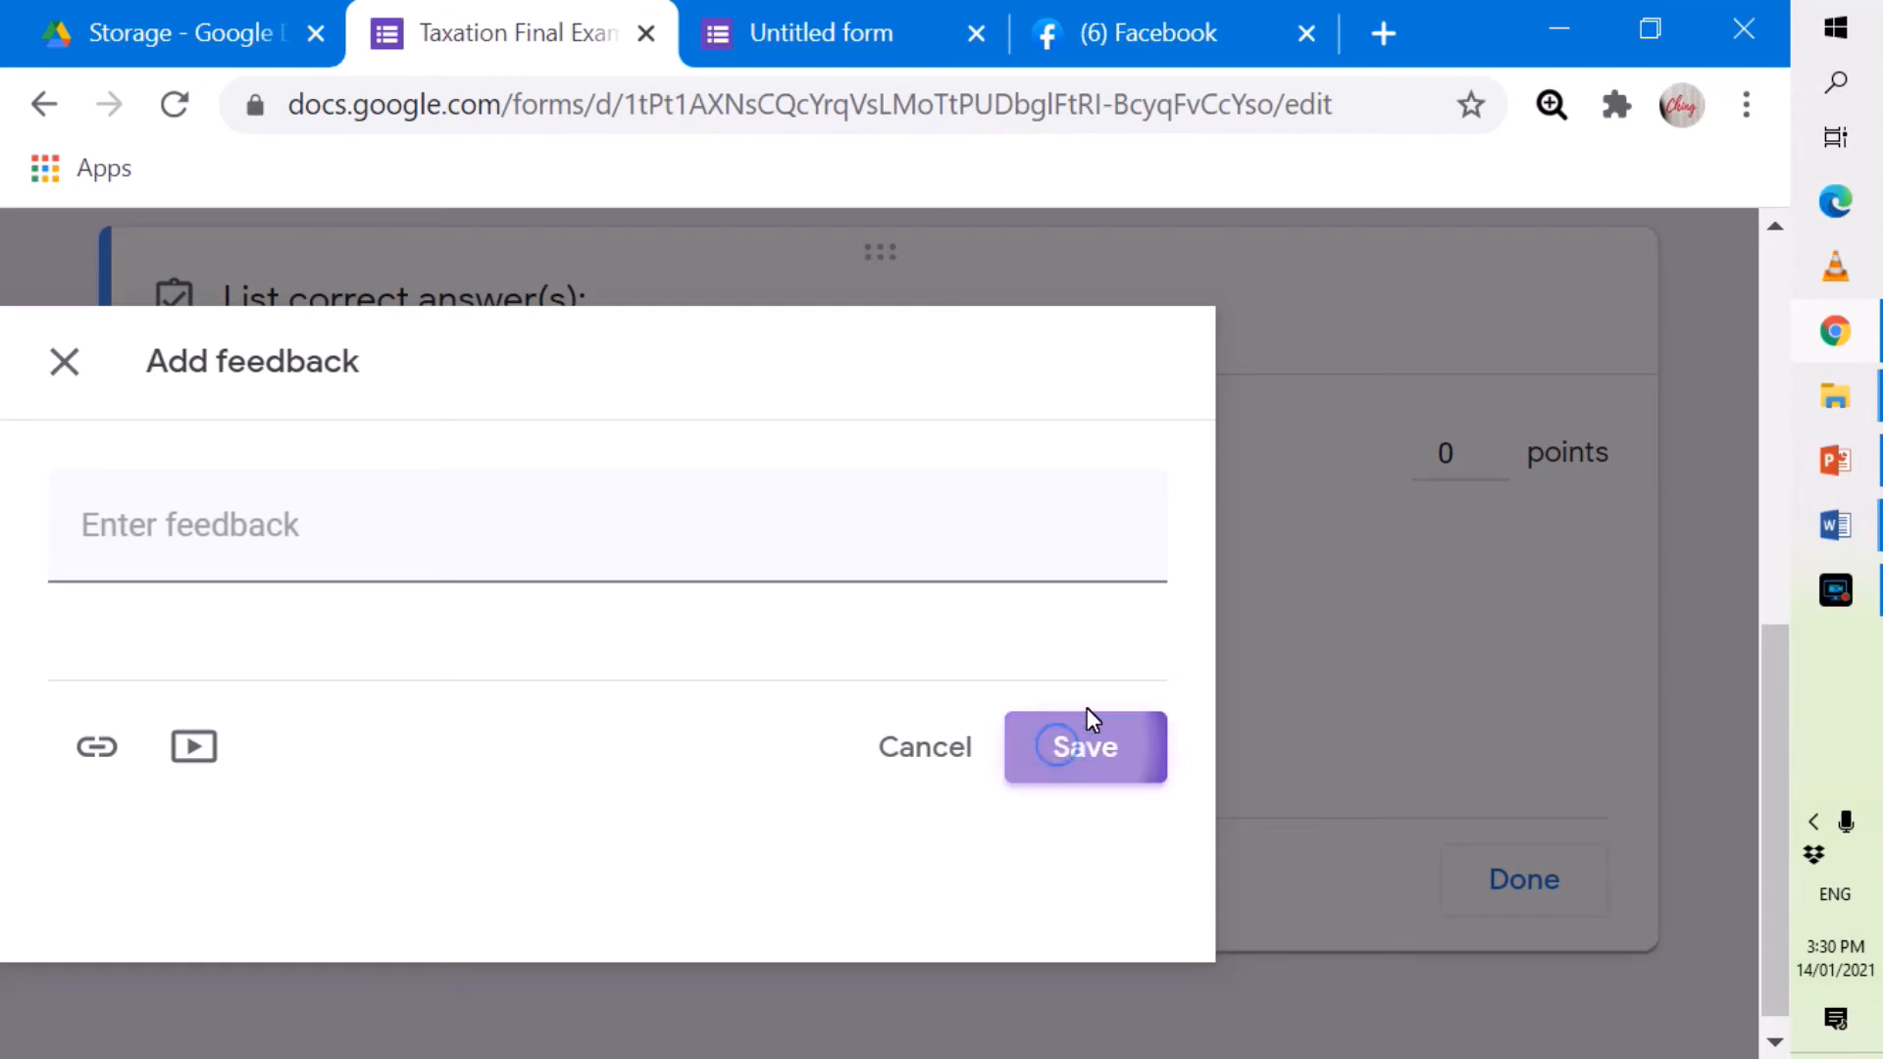
{"action": "left_click", "coordinate": [1352, 743]}
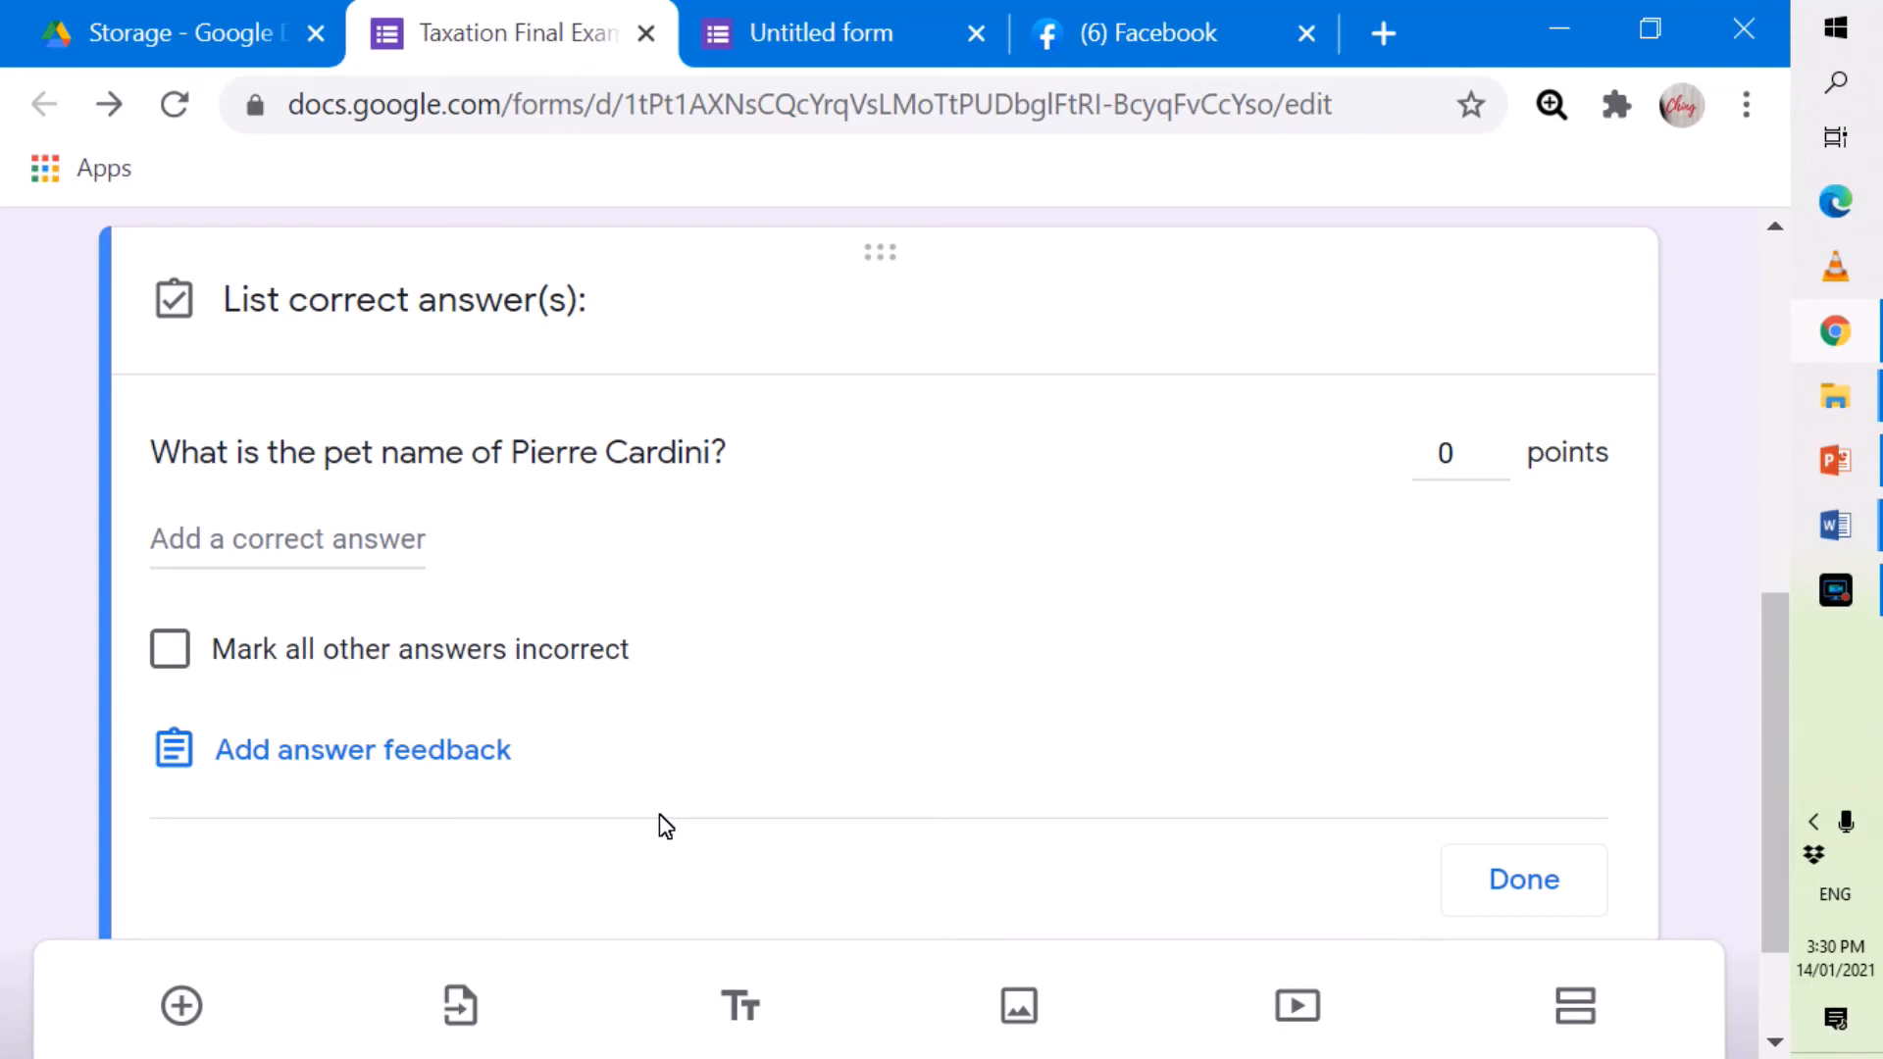
Set the pet name question's value to 1 point and finish its answer key.
{"action": "left_click", "coordinate": [1452, 459]}
{"action": "type", "text": "3"}
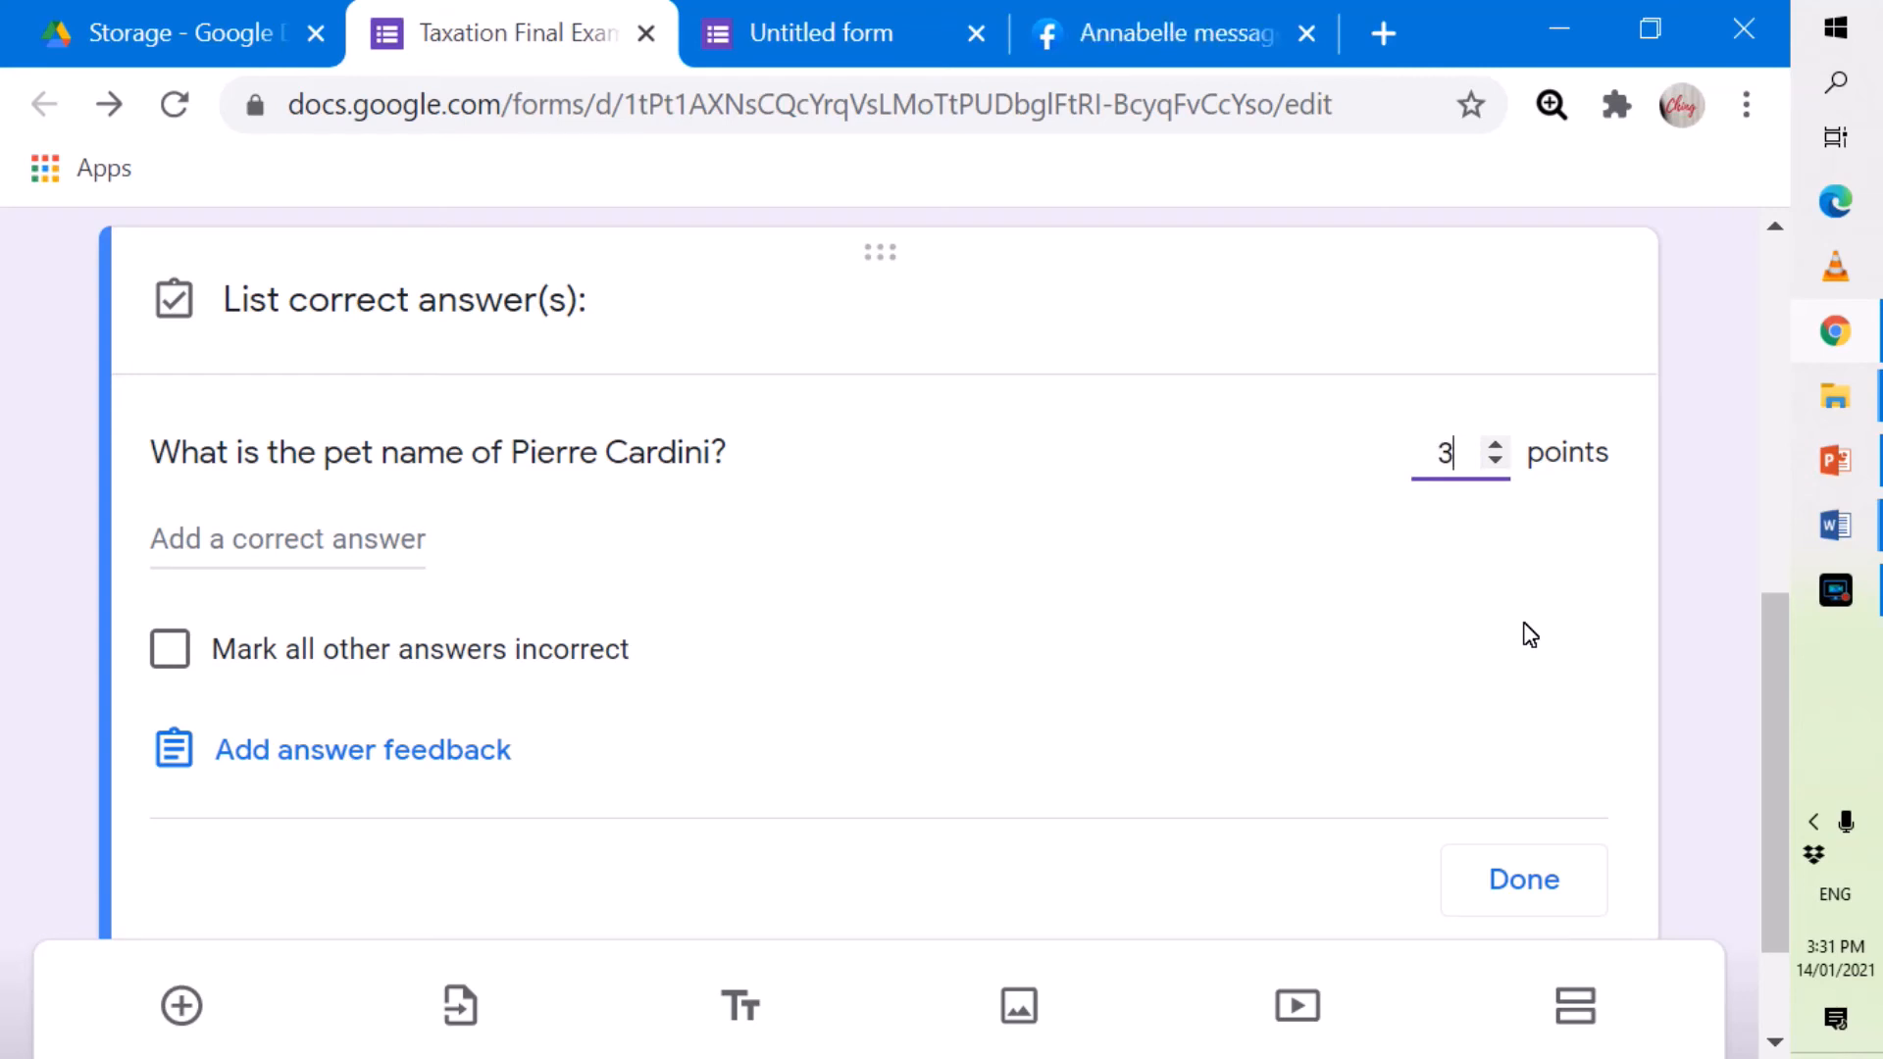
{"action": "key", "text": "BackSpace"}
{"action": "type", "text": "1"}
{"action": "left_click", "coordinate": [1523, 877]}
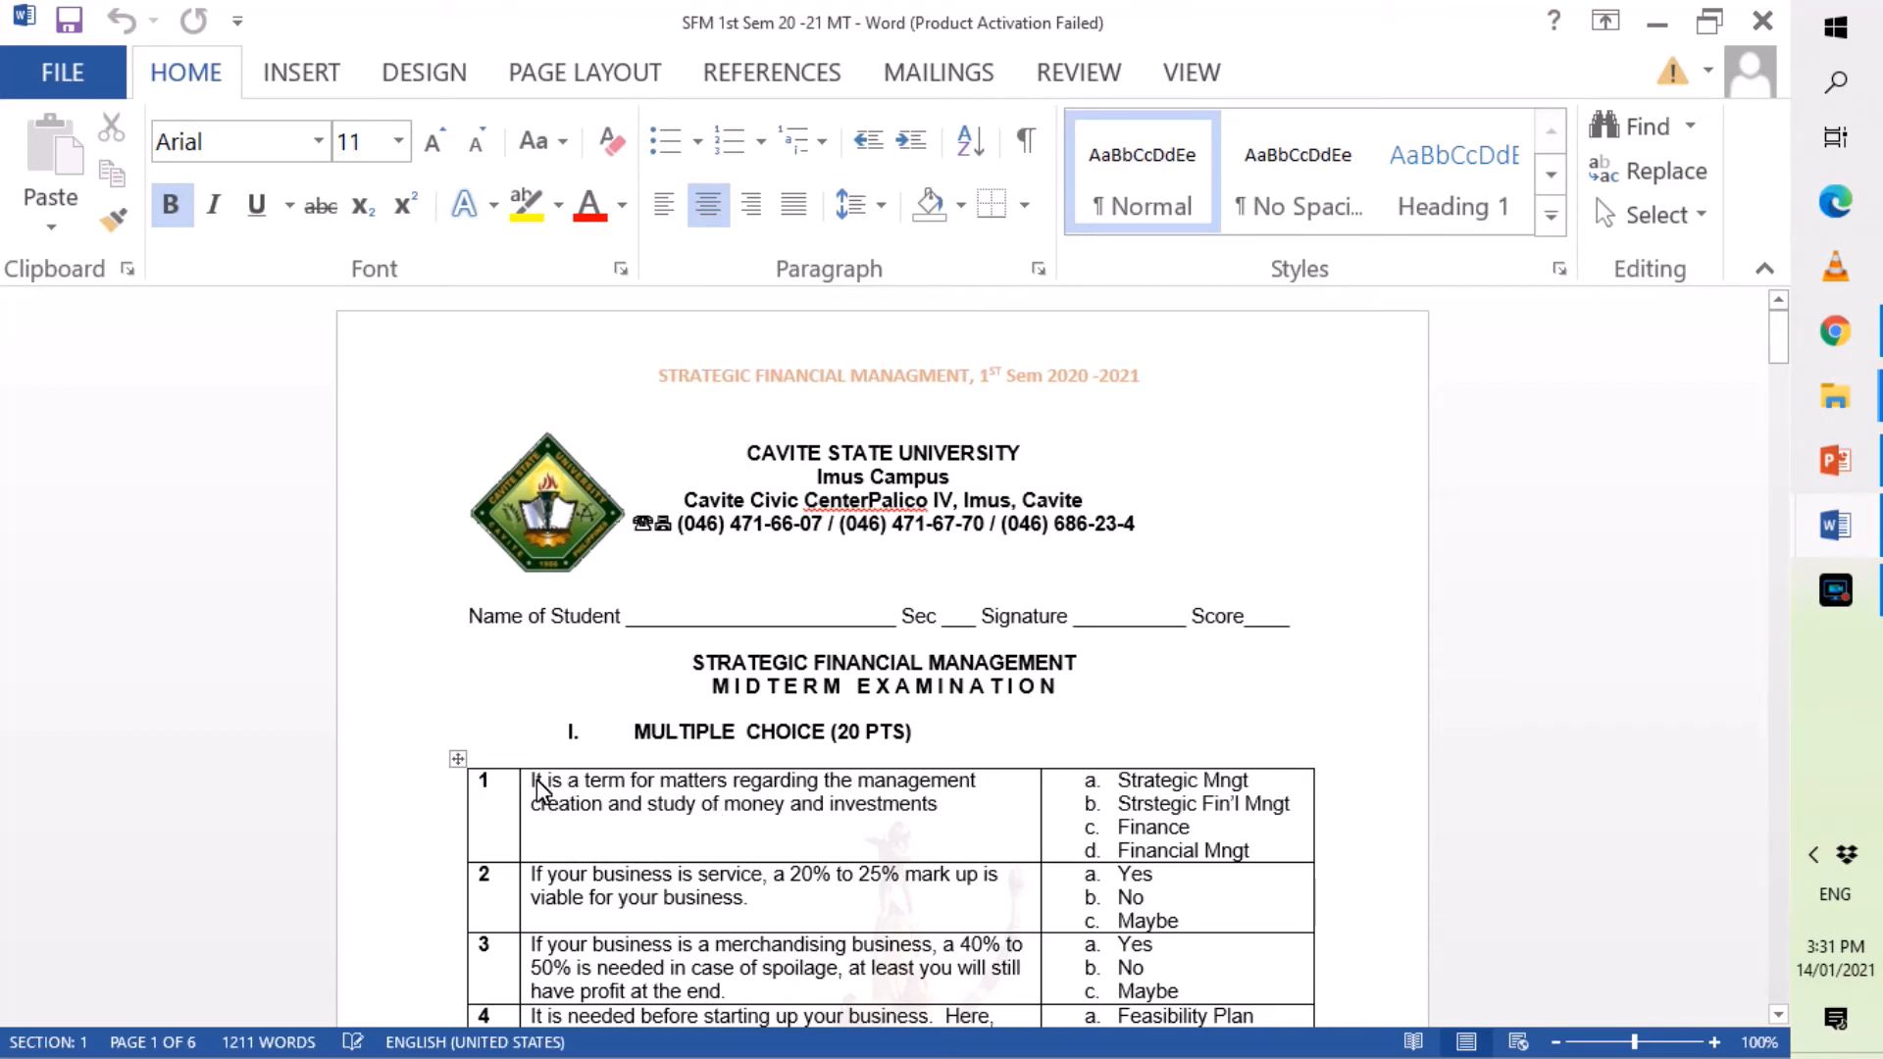
Copy the text of question 1 from the Word midterm exam and paste it as the new multiple choice question's title in Google Forms.
{"action": "left_click_drag", "start_coordinate": [532, 782], "coordinate": [949, 822]}
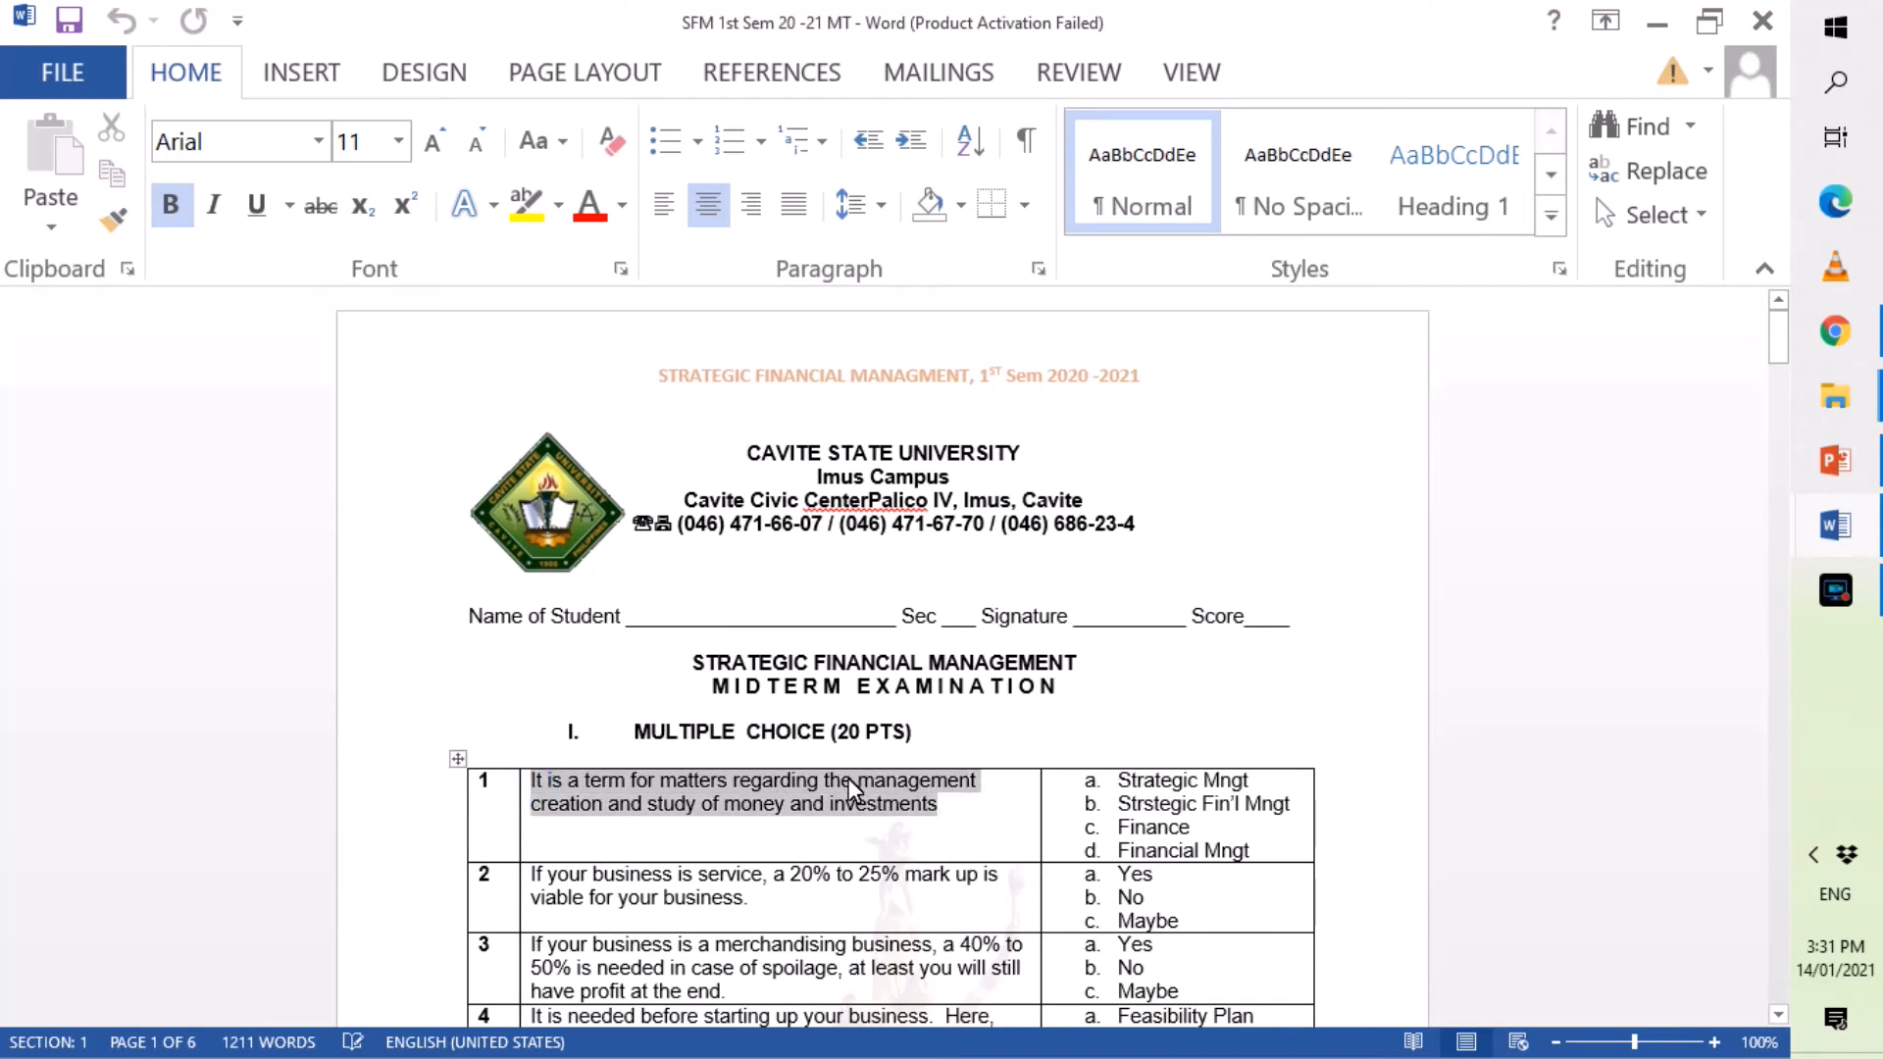
{"action": "key", "text": "ctrl+c"}
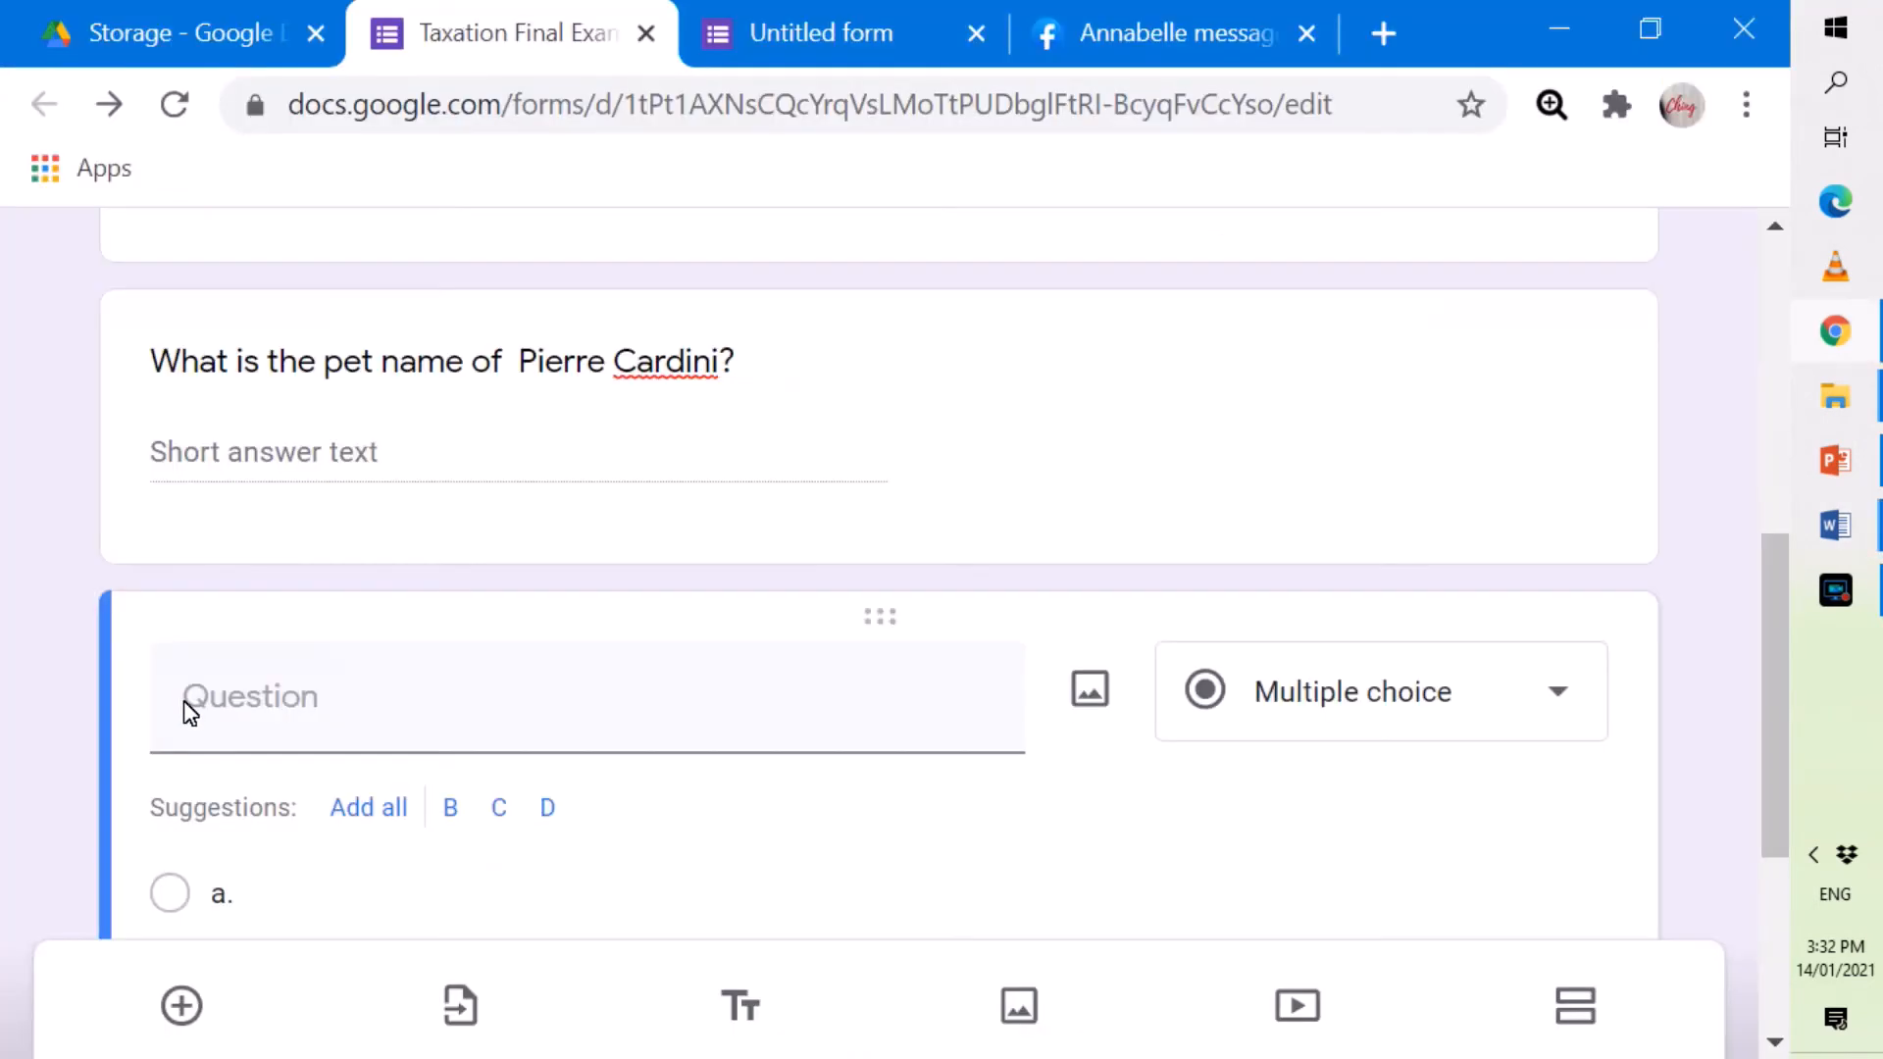
{"action": "left_click", "coordinate": [192, 699]}
{"action": "left_click", "coordinate": [195, 701]}
{"action": "right_click", "coordinate": [194, 701]}
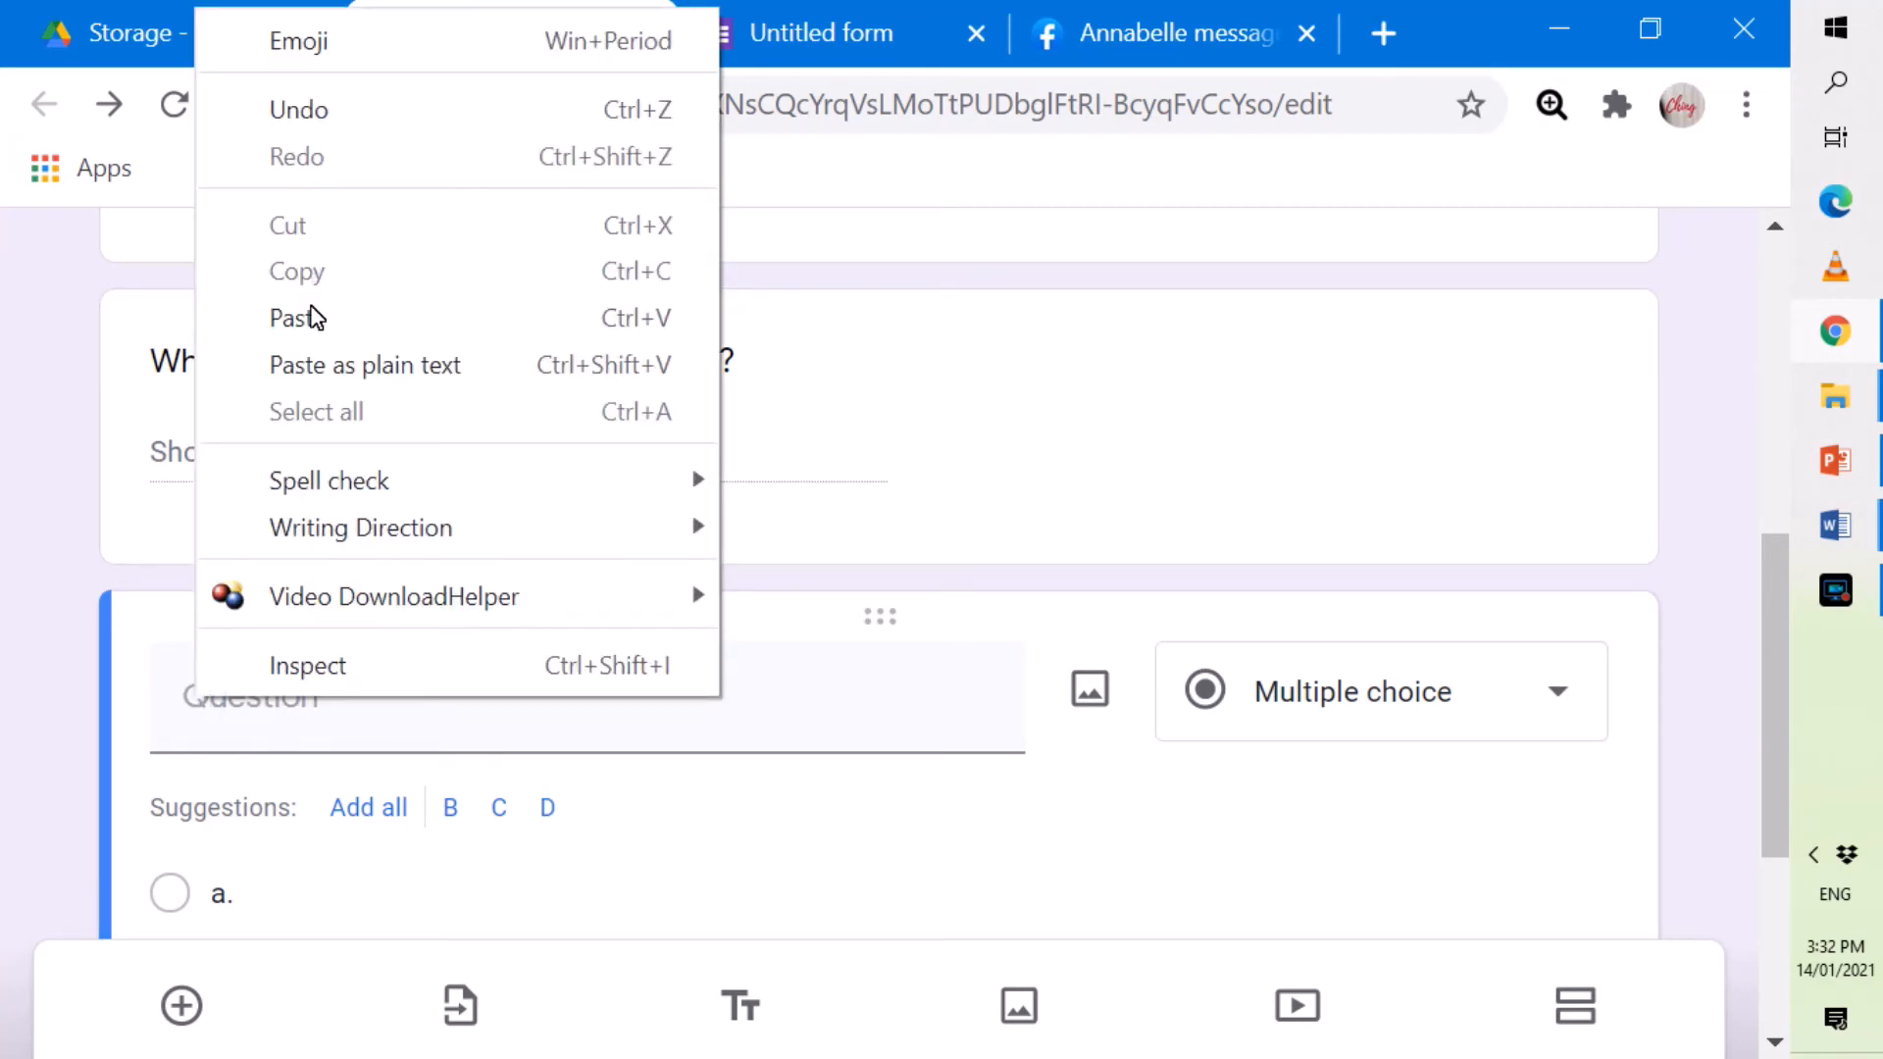
{"action": "left_click", "coordinate": [311, 315]}
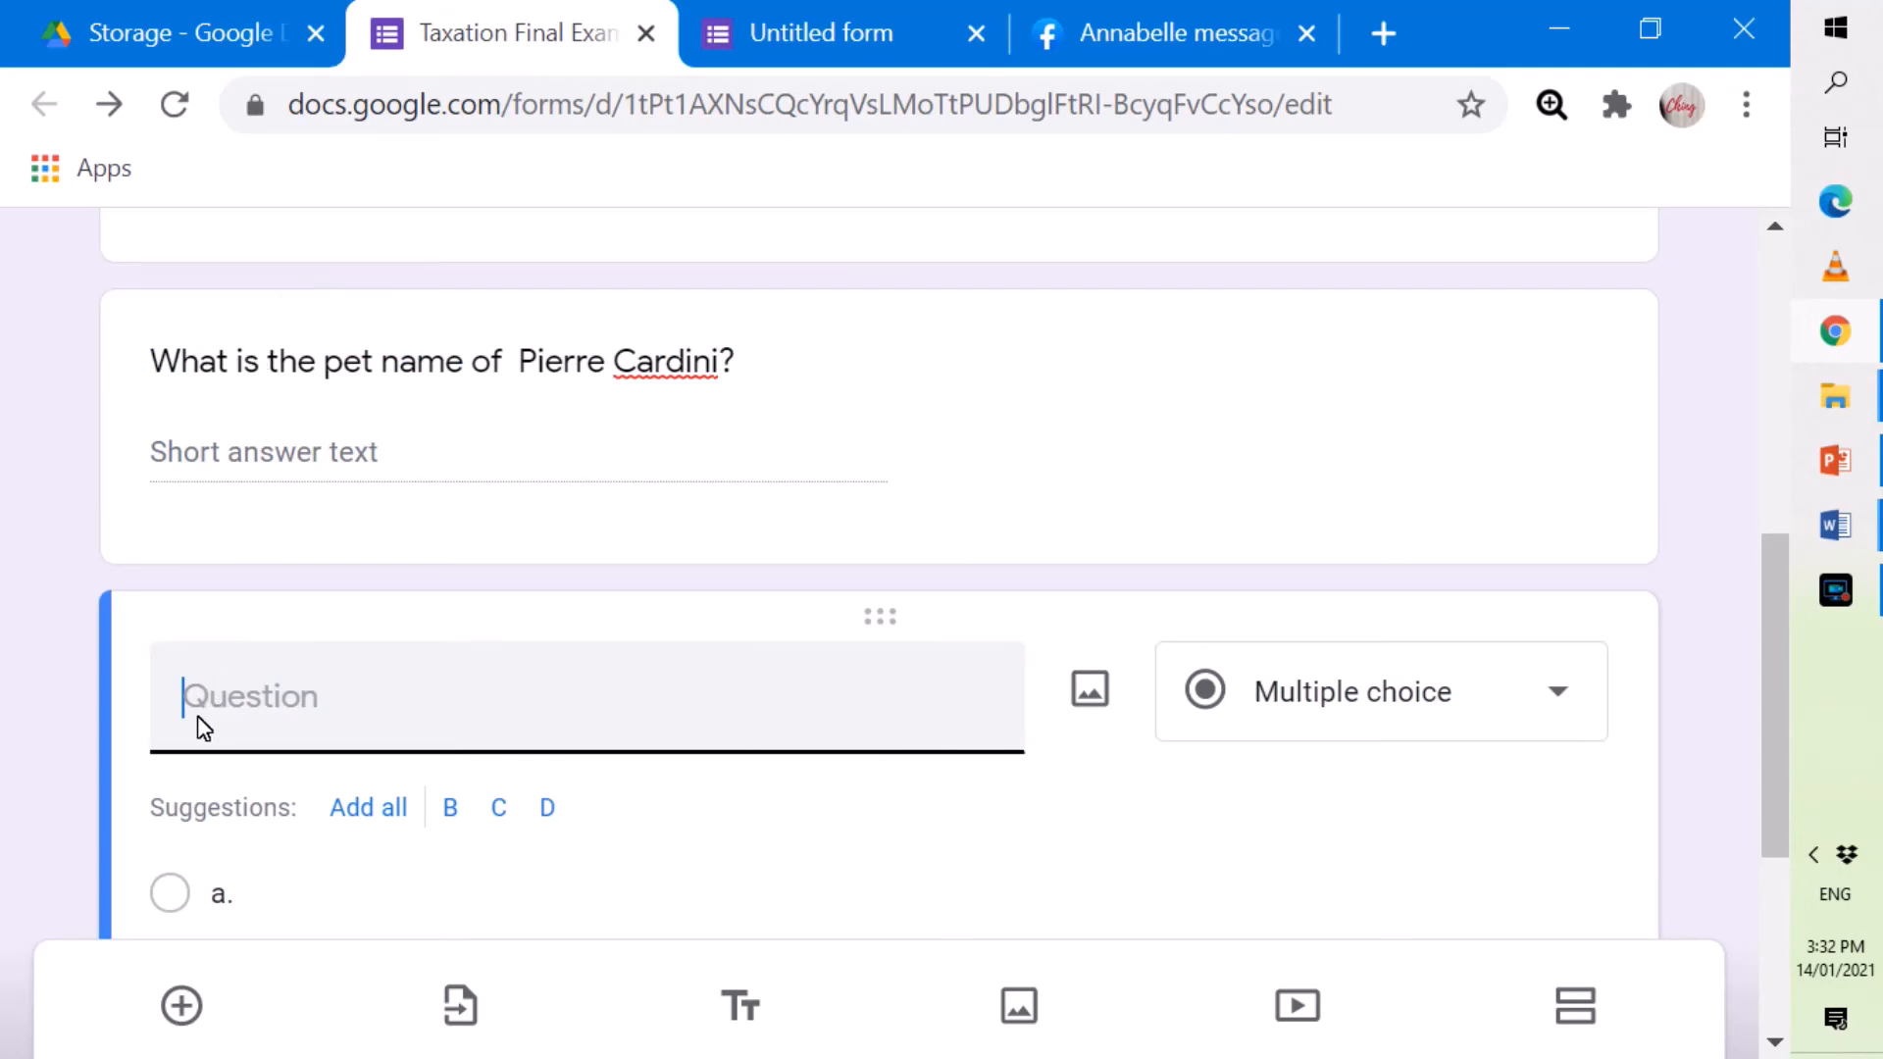
{"action": "key", "text": "ctrl+v"}
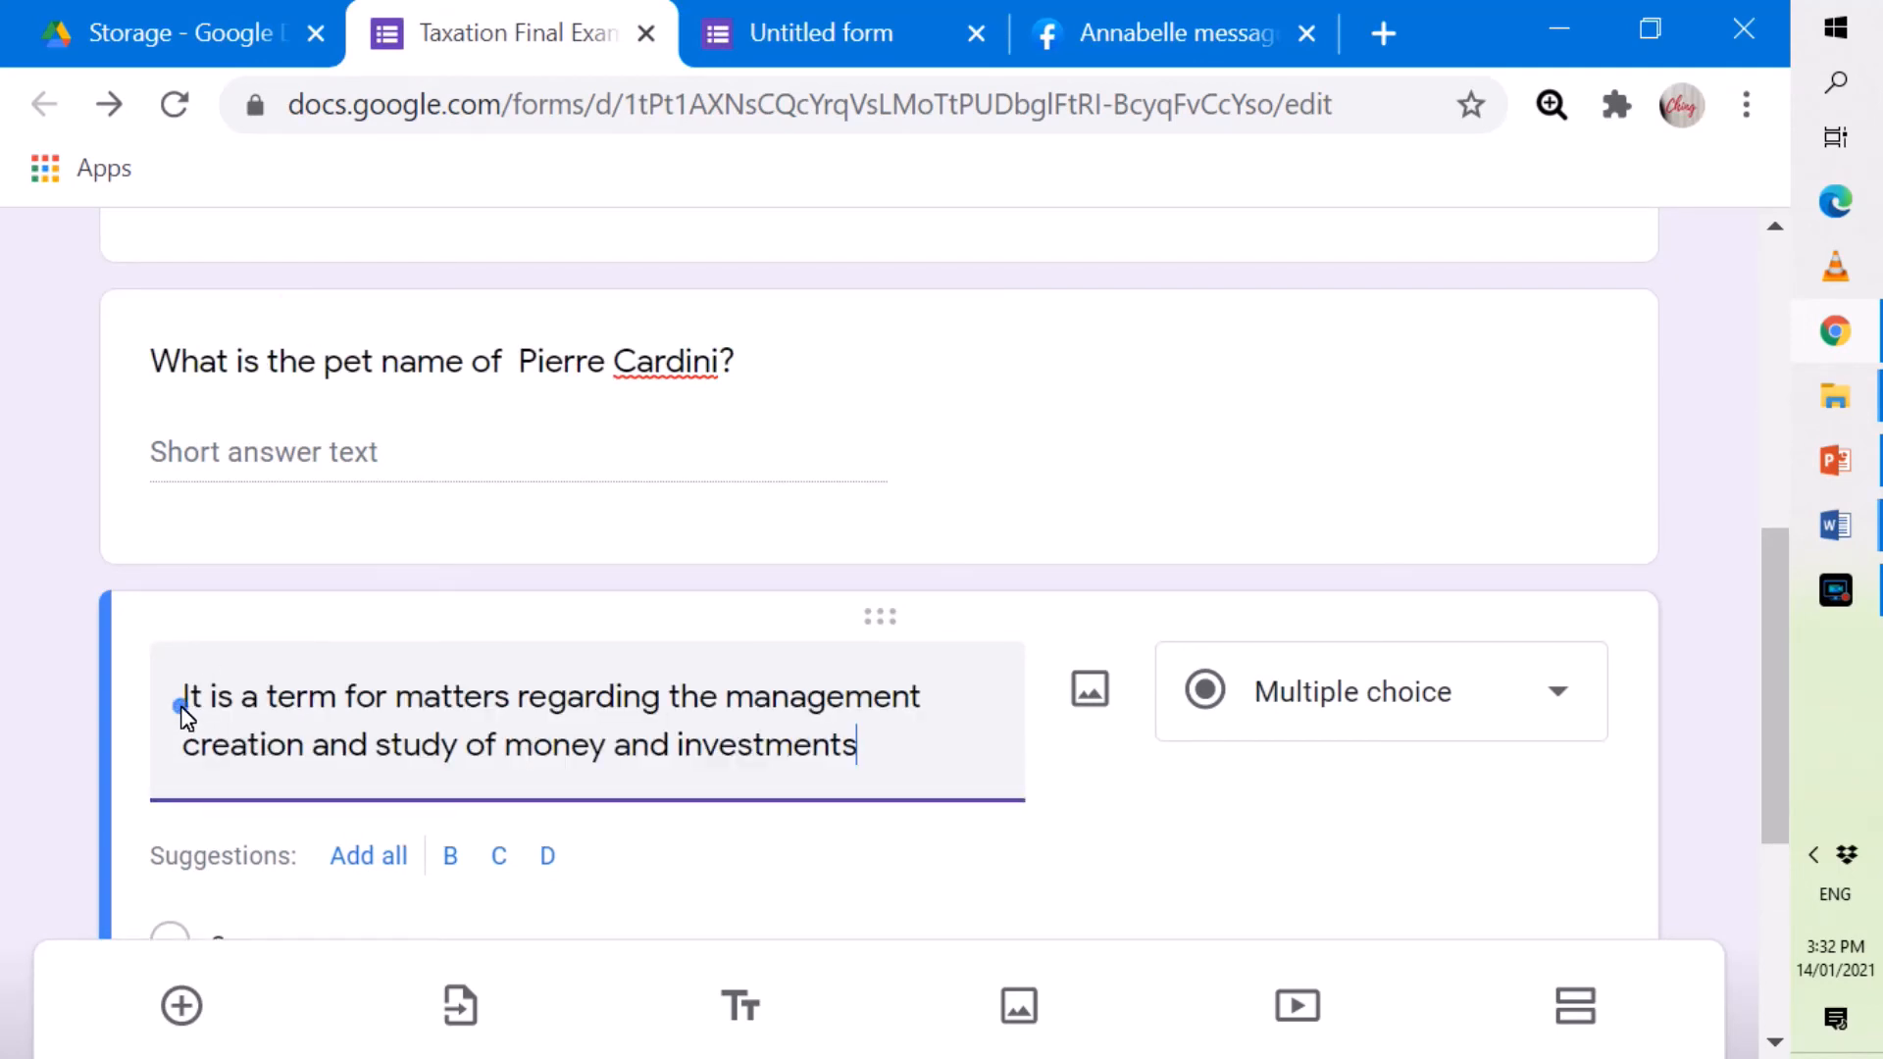
Put the number "1." in front of the pasted multiple choice question text.
{"action": "left_click", "coordinate": [794, 1021]}
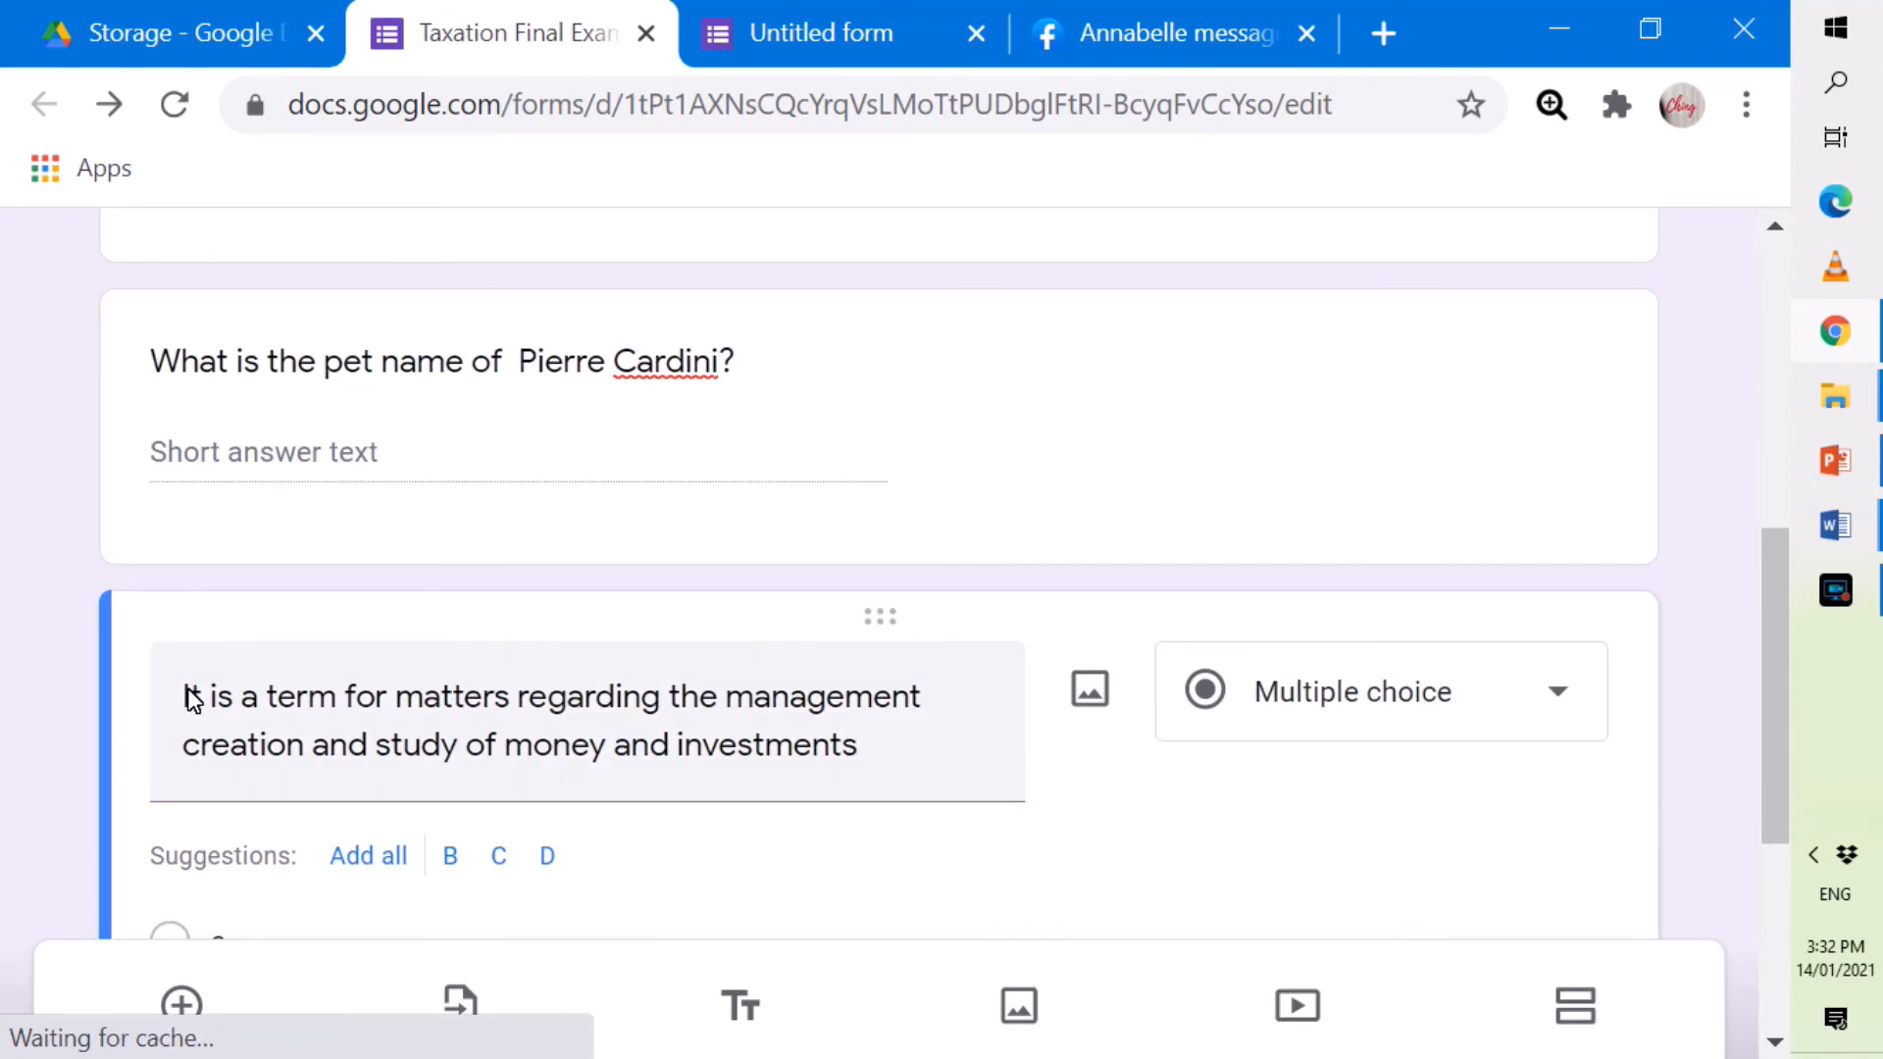
{"action": "left_click", "coordinate": [185, 690]}
{"action": "left_click", "coordinate": [181, 695]}
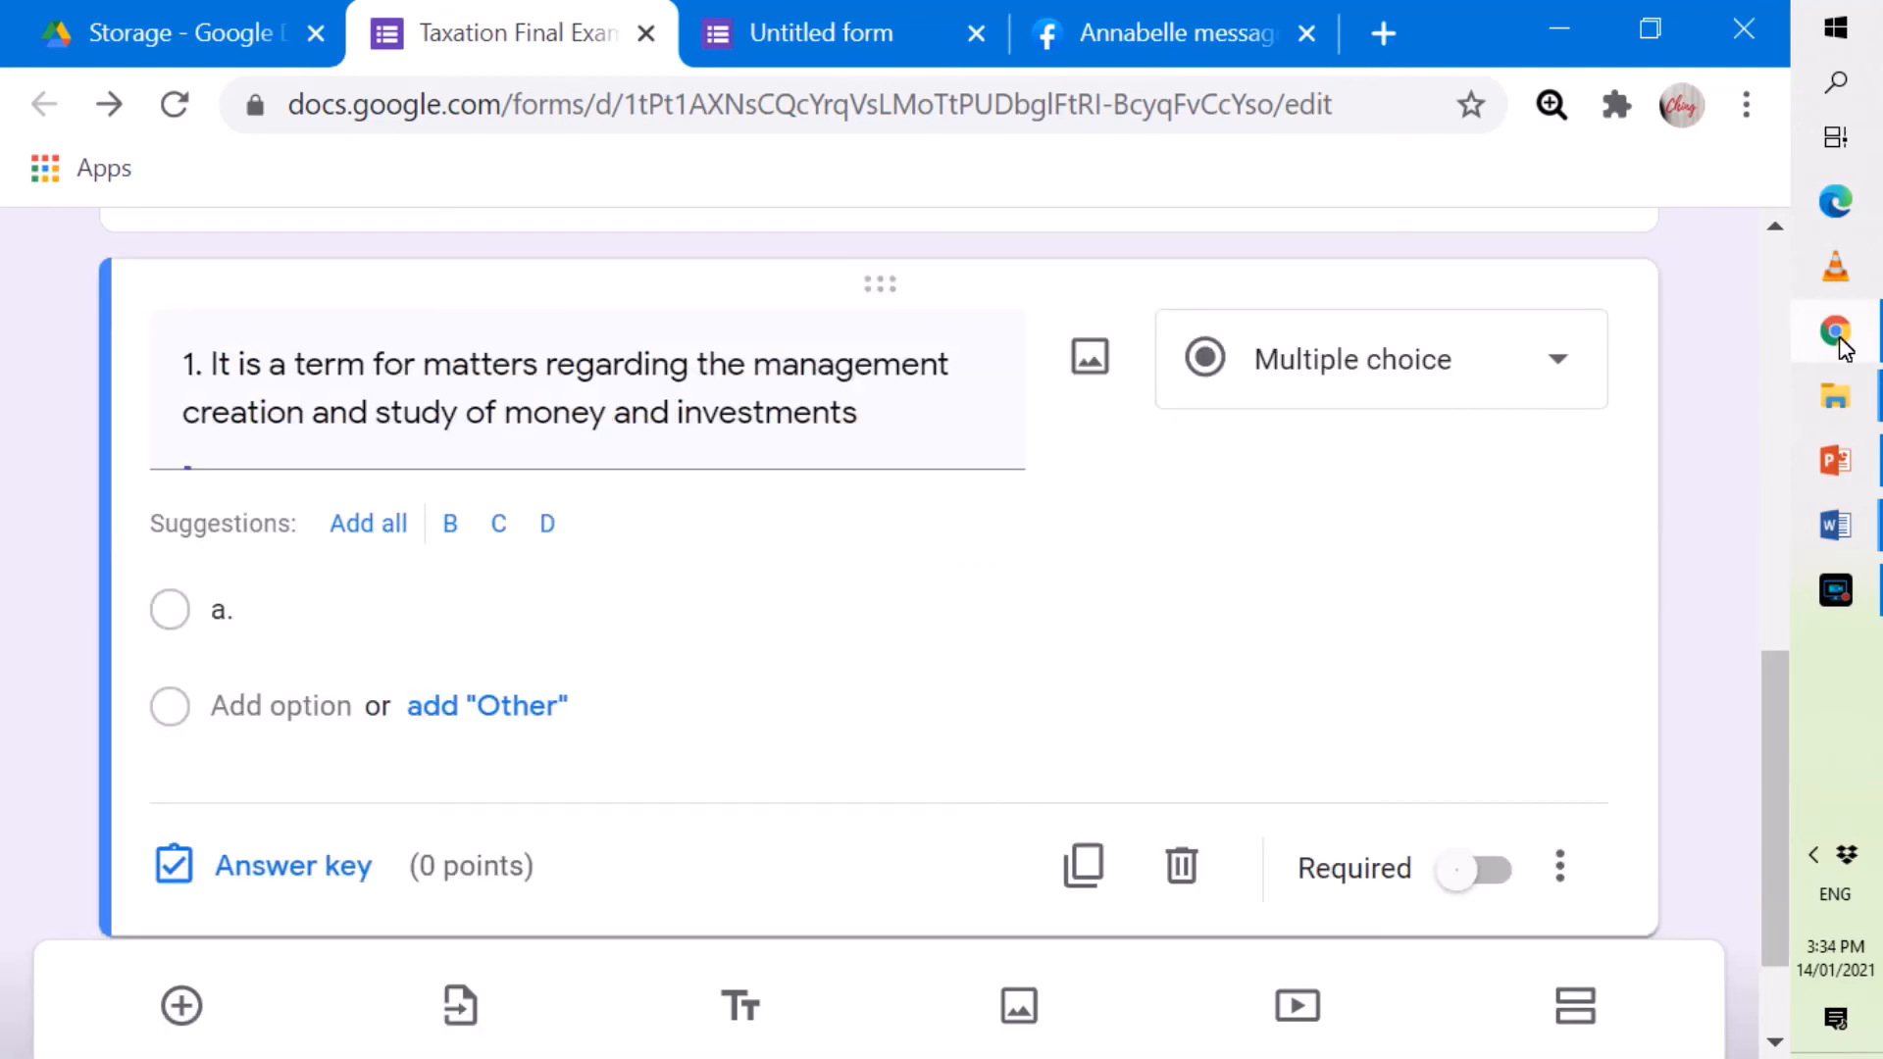
{"action": "left_click", "coordinate": [208, 364]}
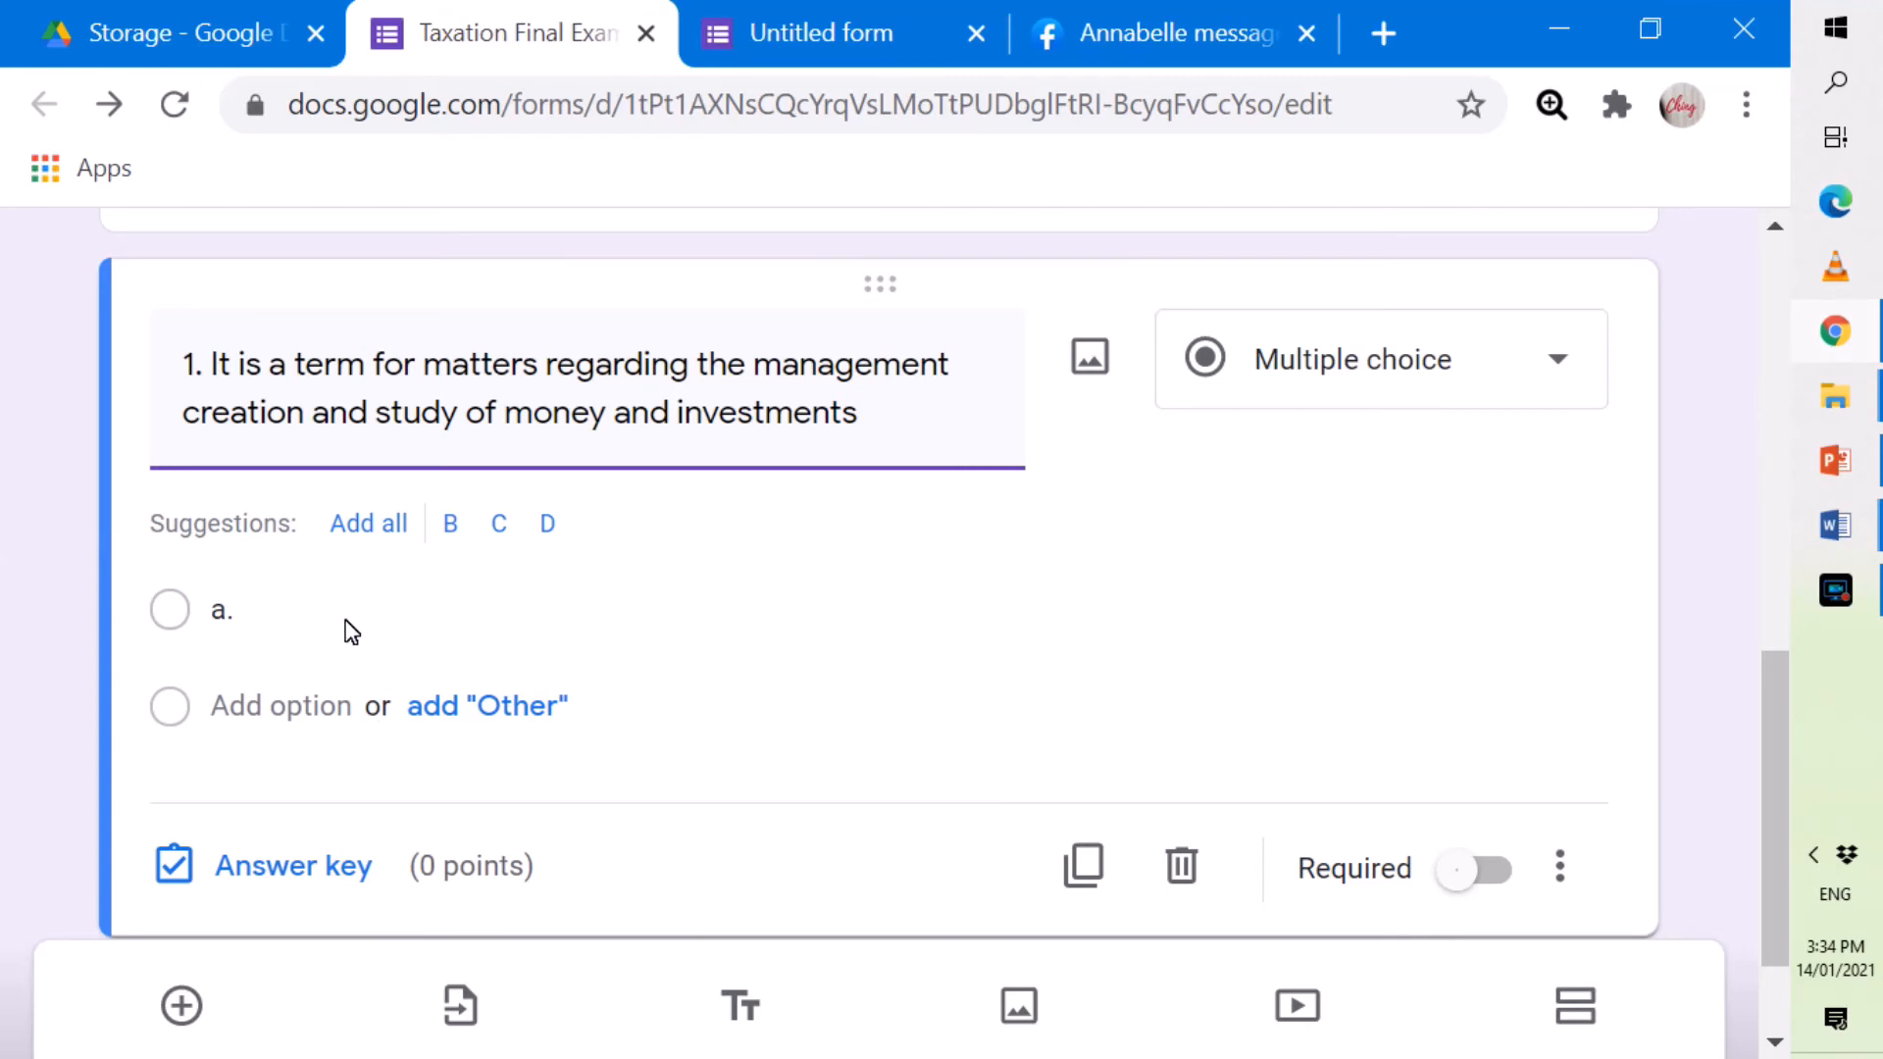
Complete the first answer option of the multiple choice question as "a. Uno".
{"action": "left_click", "coordinate": [273, 615]}
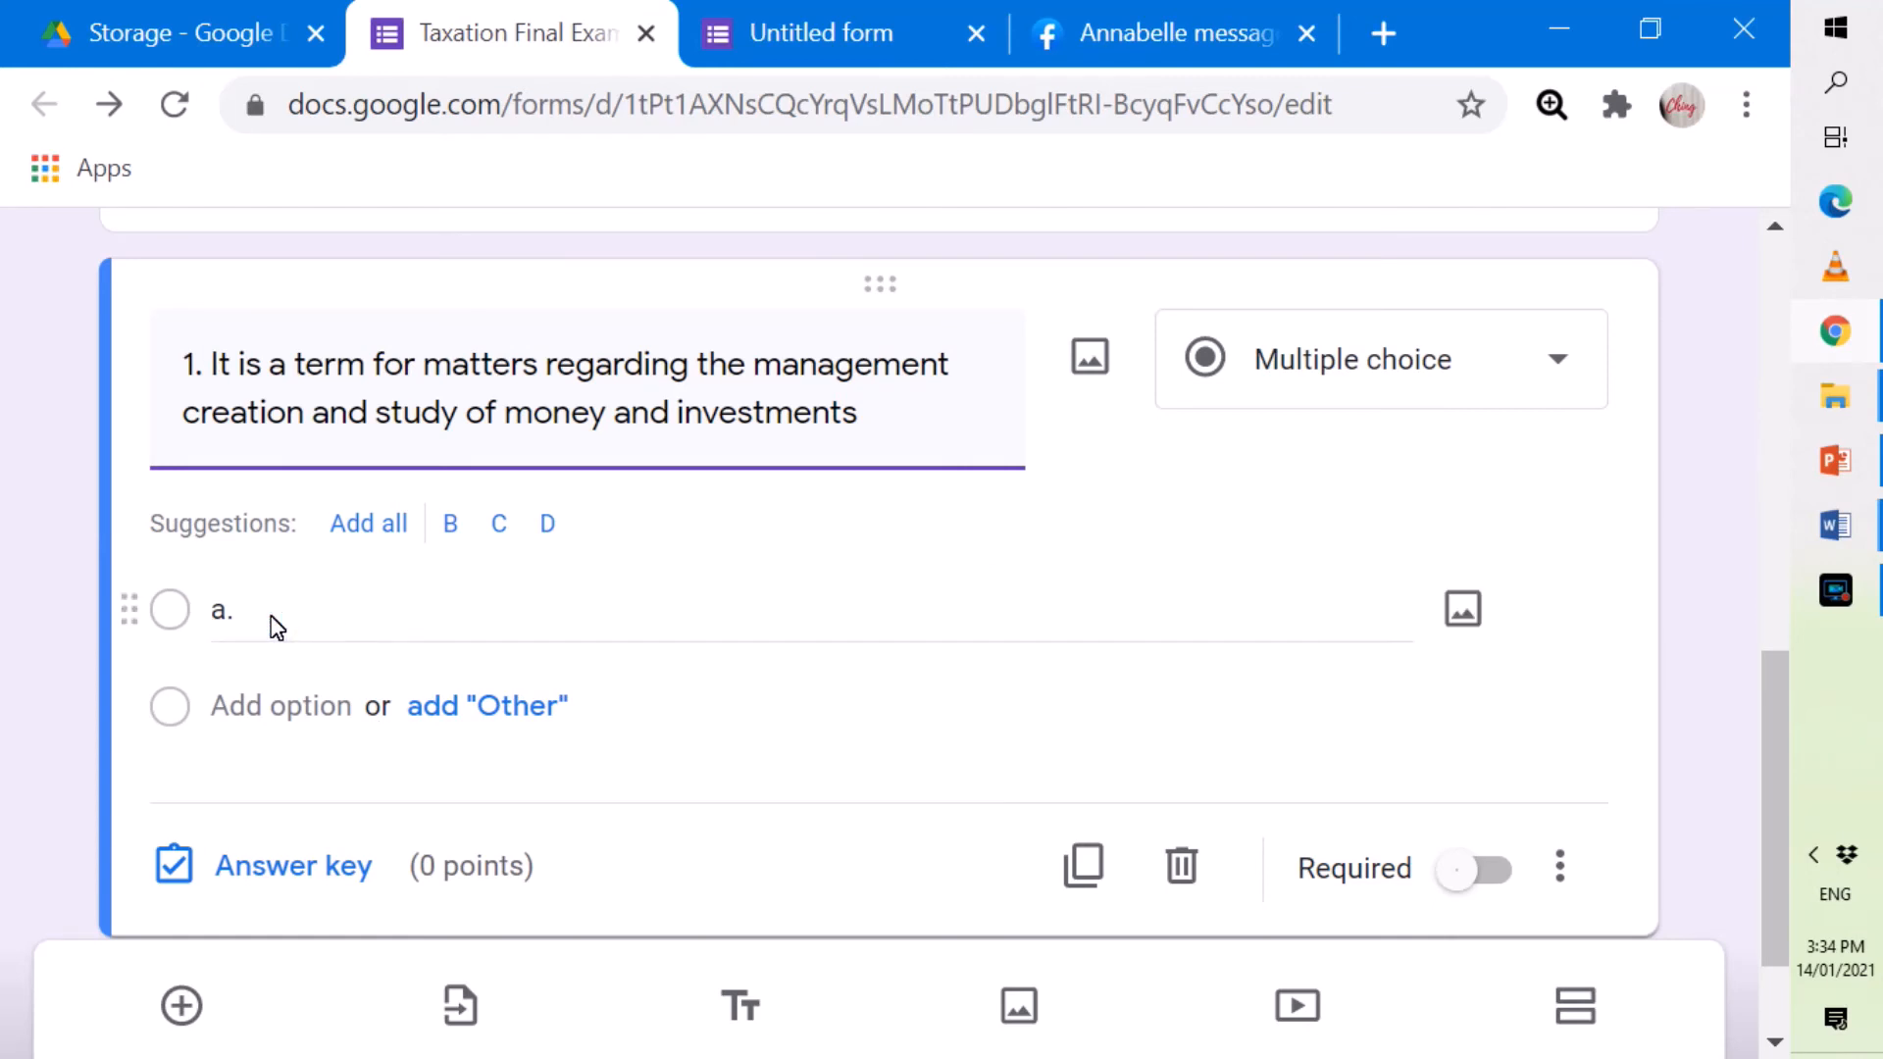
{"action": "left_click", "coordinate": [240, 610]}
{"action": "left_click", "coordinate": [296, 613]}
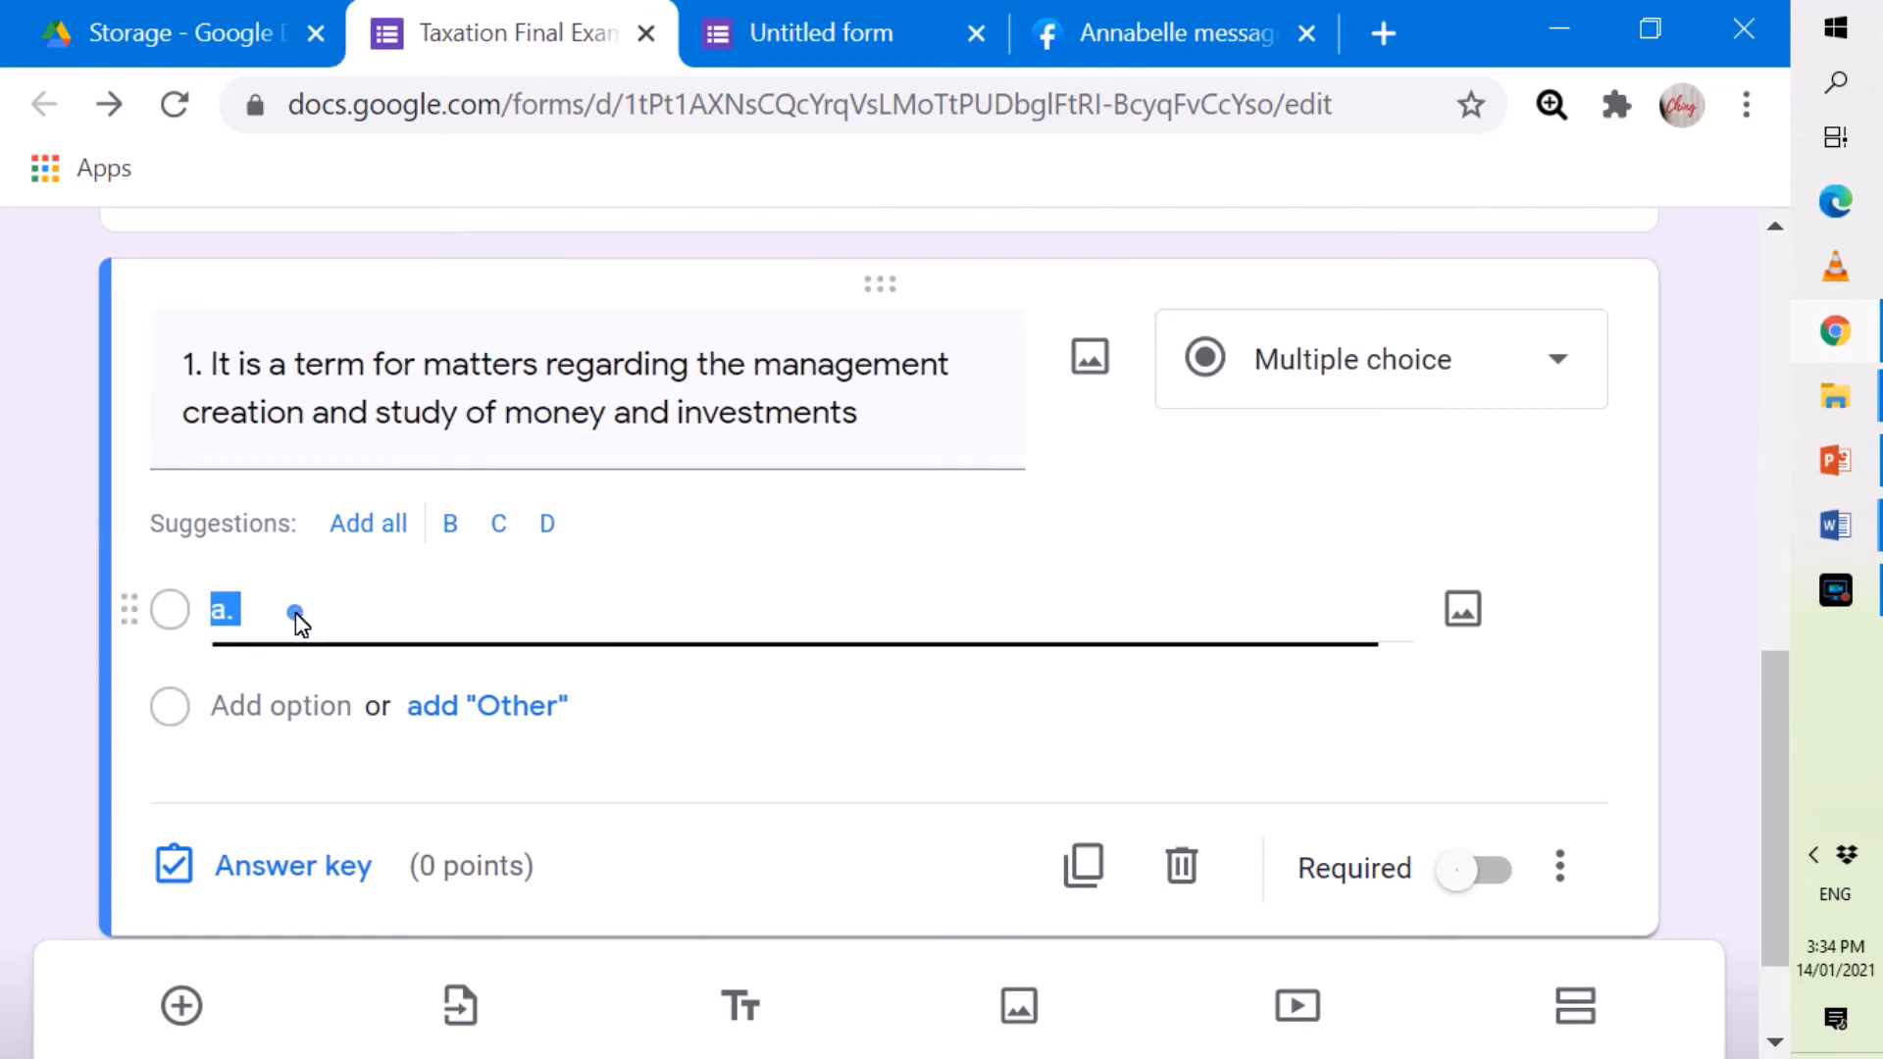
{"action": "left_click", "coordinate": [292, 612]}
{"action": "type", "text": "Uno"}
Add "b. Dos" and "c. Tres" as the second and third answer options of the multiple choice question.
{"action": "key", "text": "Return"}
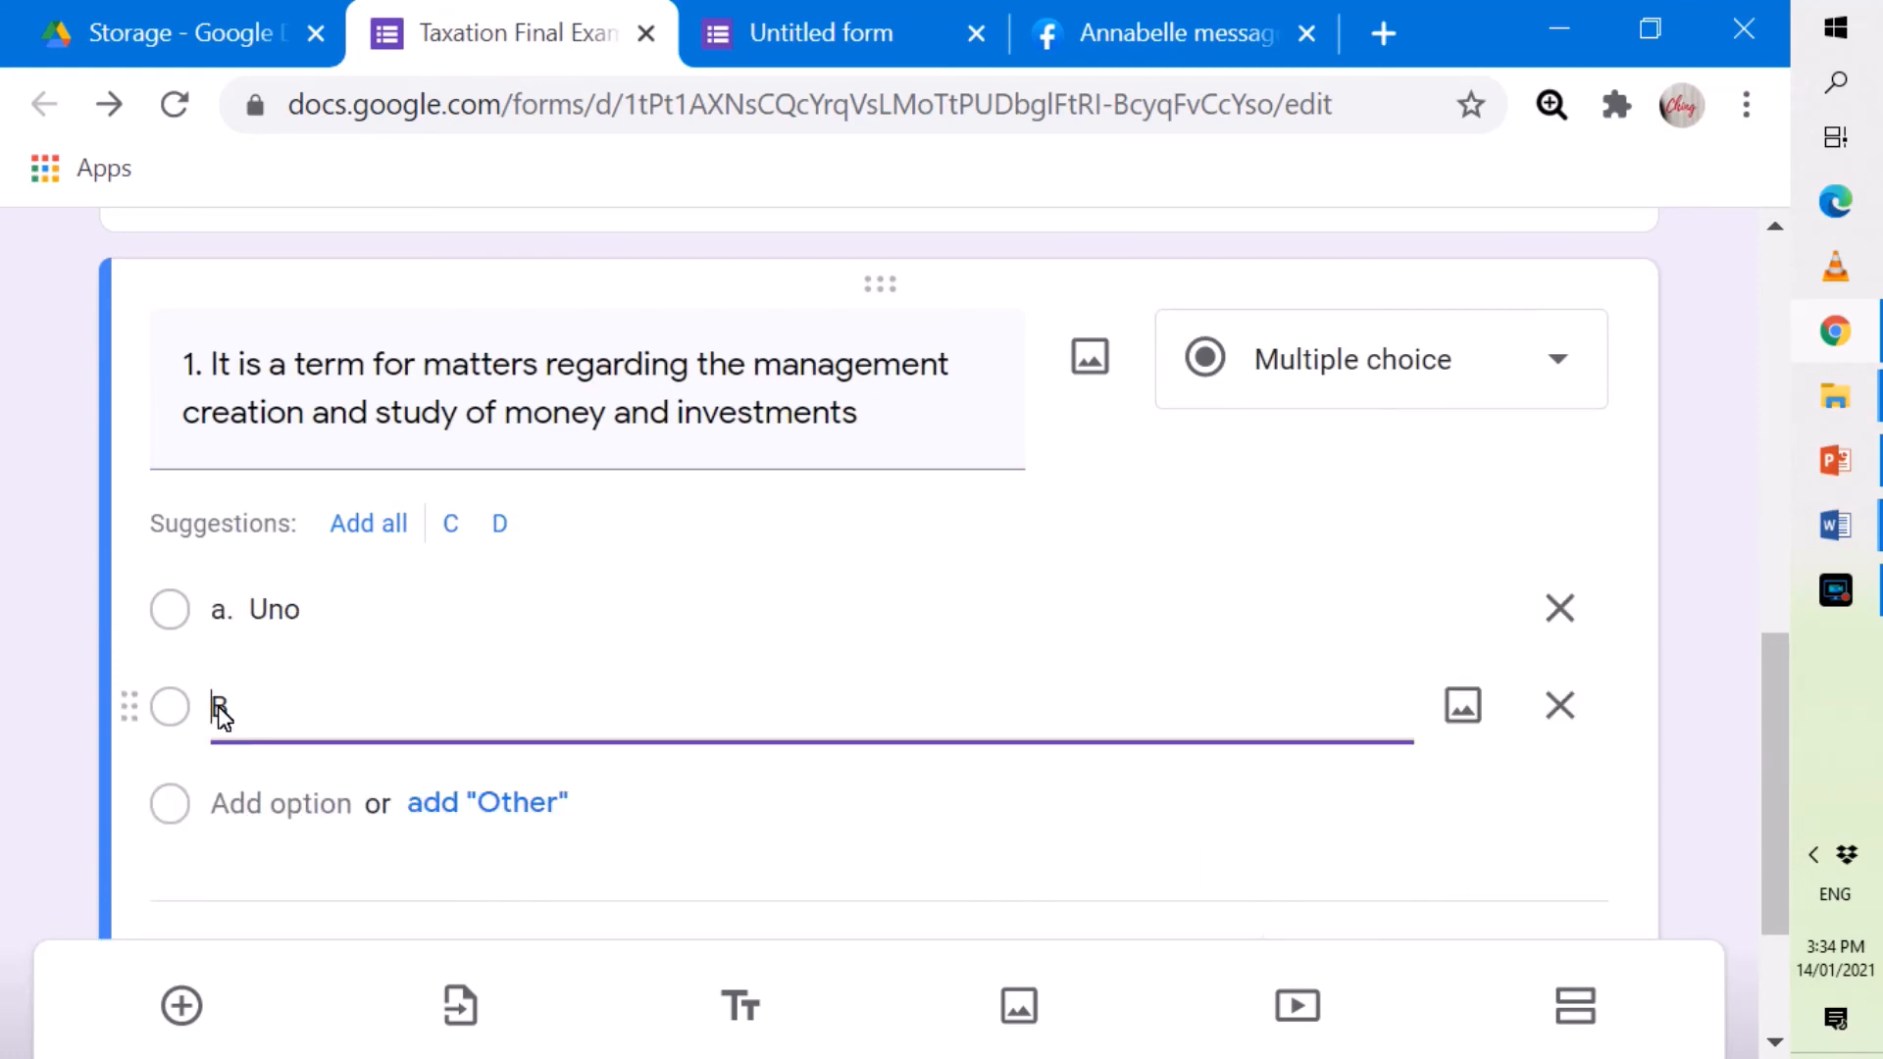
{"action": "type", "text": "b. D"}
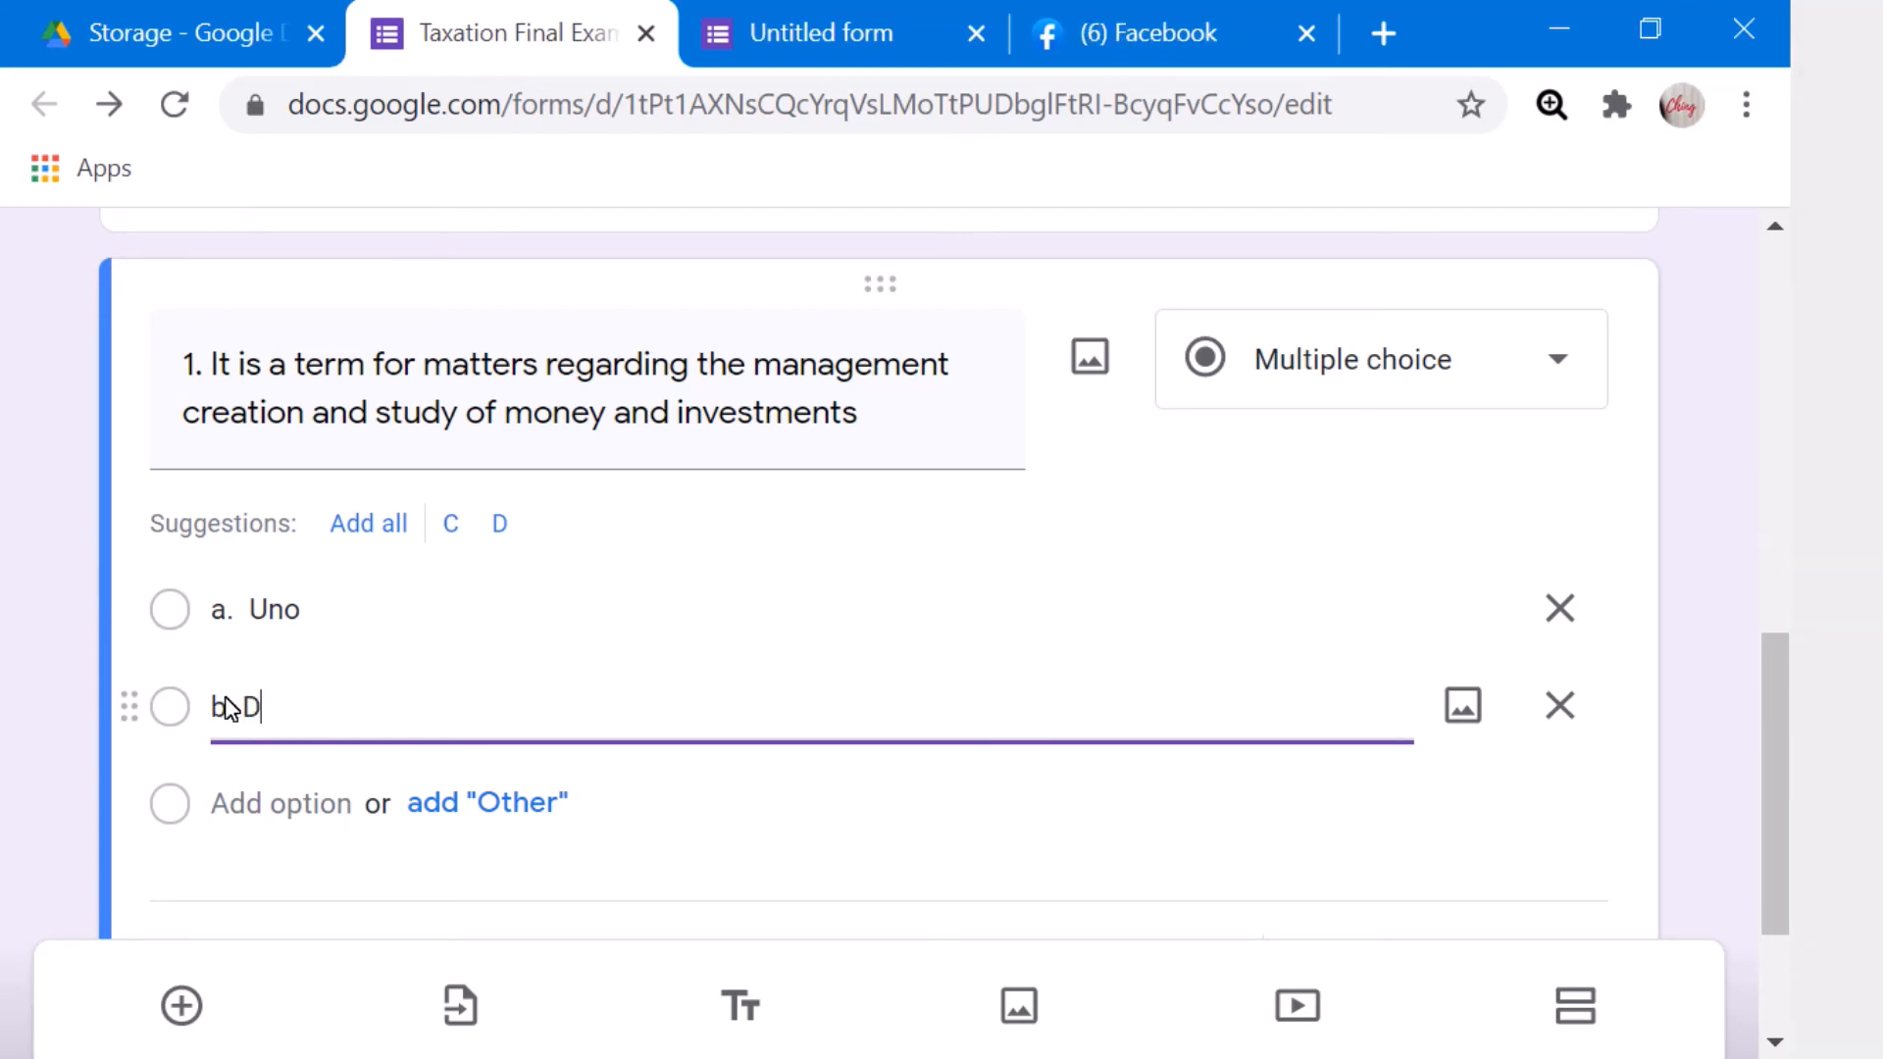
{"action": "type", "text": "os"}
{"action": "left_click", "coordinate": [252, 822]}
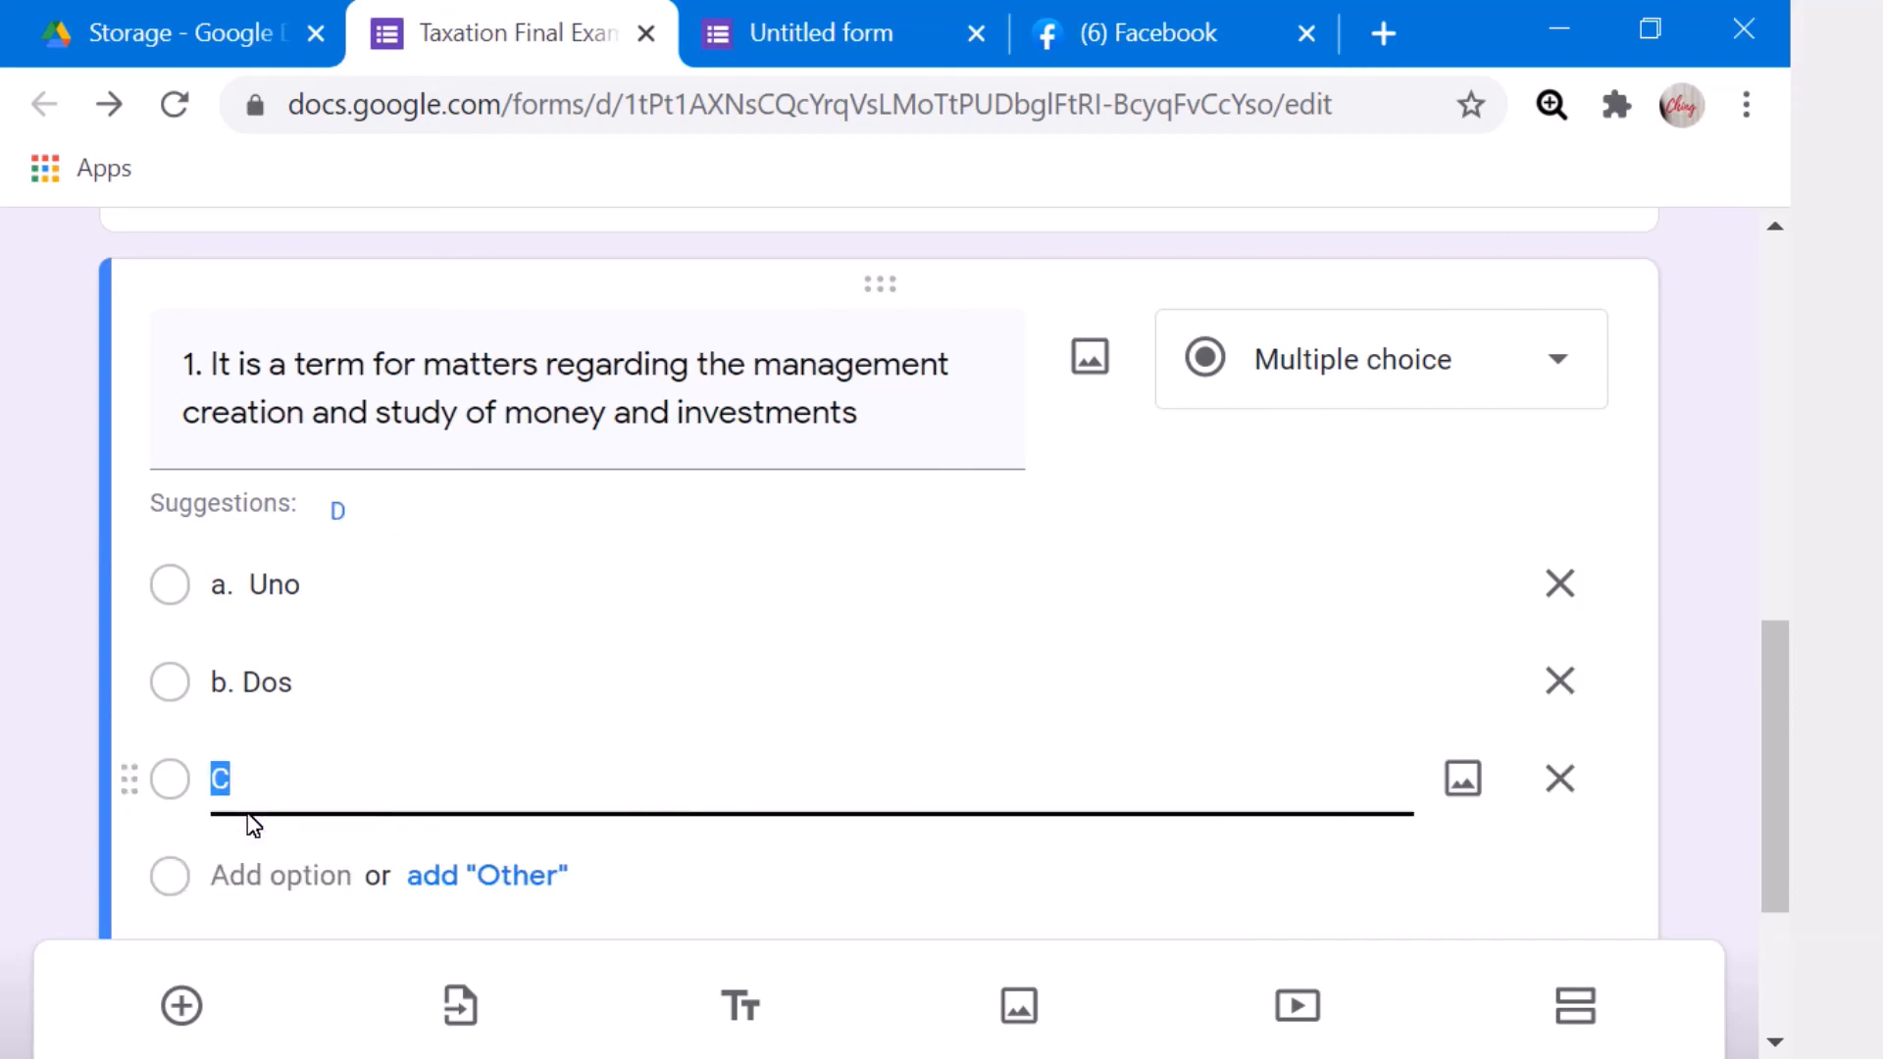
{"action": "key", "text": "BackSpace"}
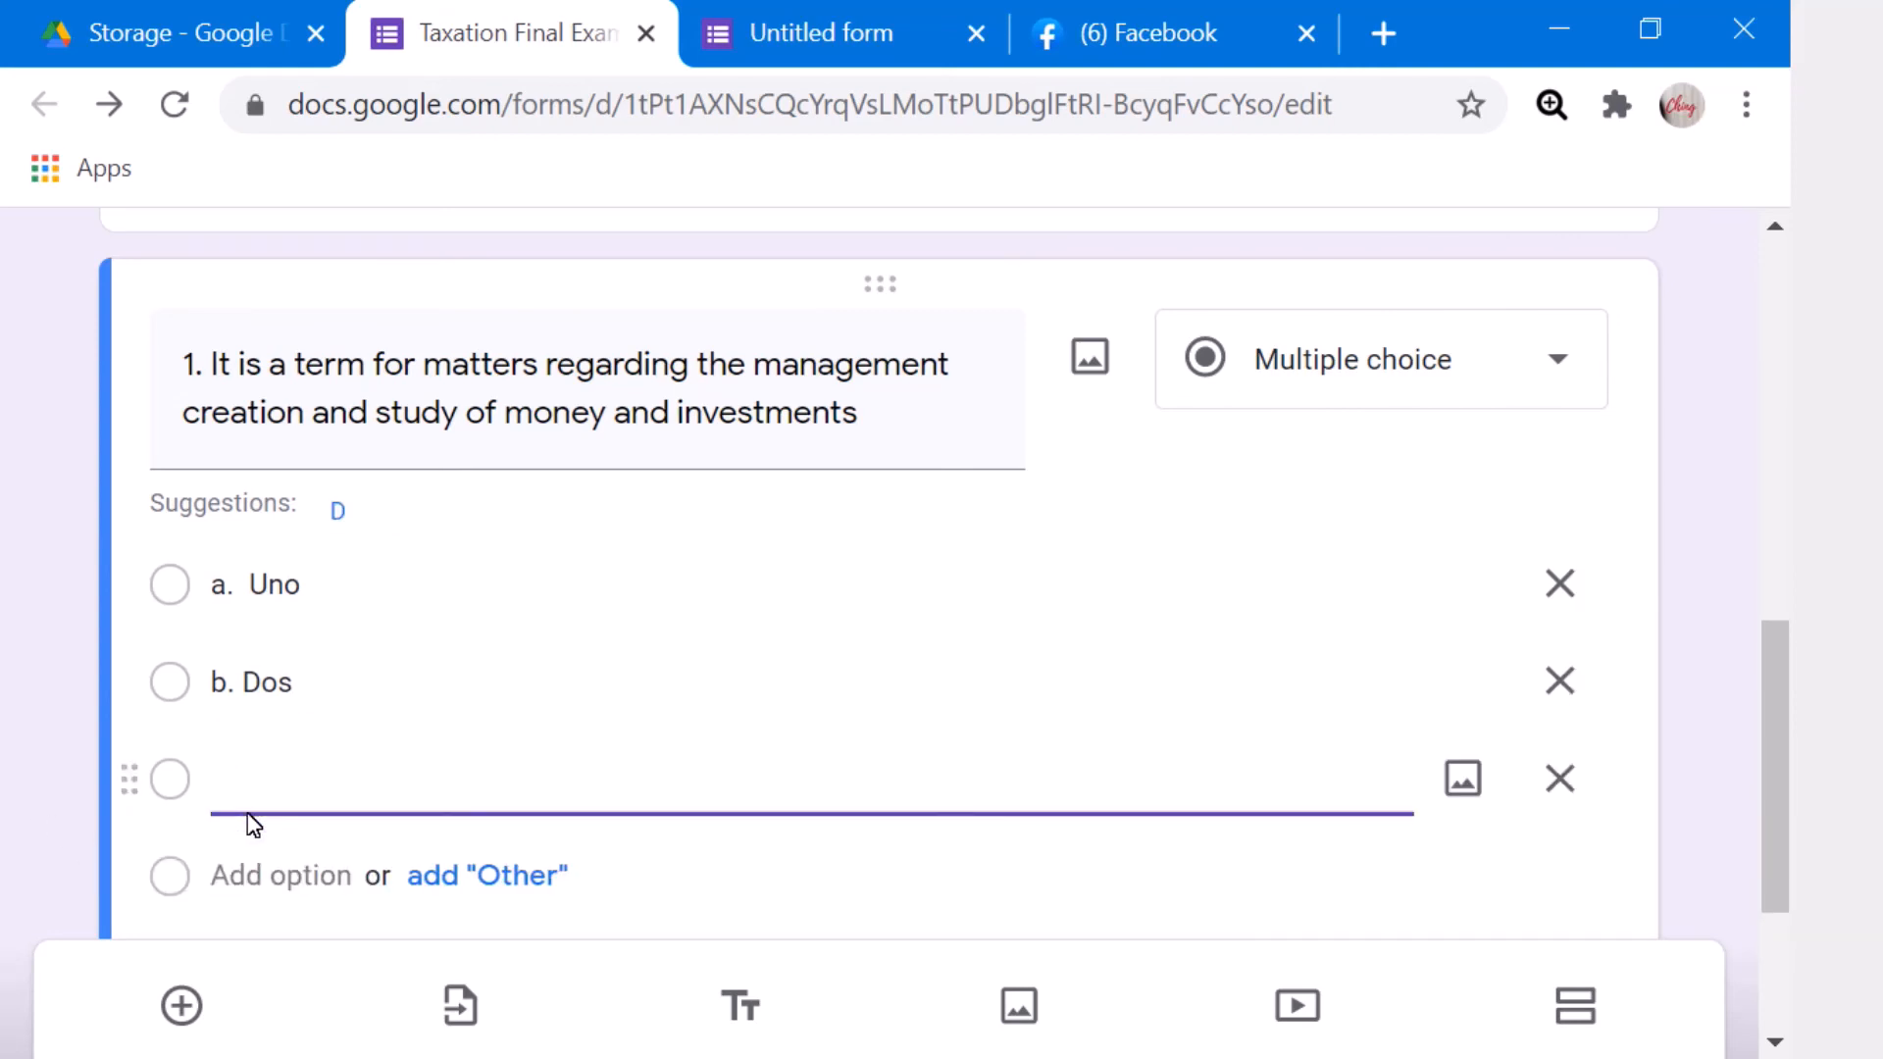
{"action": "type", "text": "c. Tres"}
Add "d. Quatro" as the fourth answer option of the multiple choice question.
{"action": "left_click", "coordinate": [259, 876]}
{"action": "left_click", "coordinate": [262, 878]}
{"action": "type", "text": "d. "}
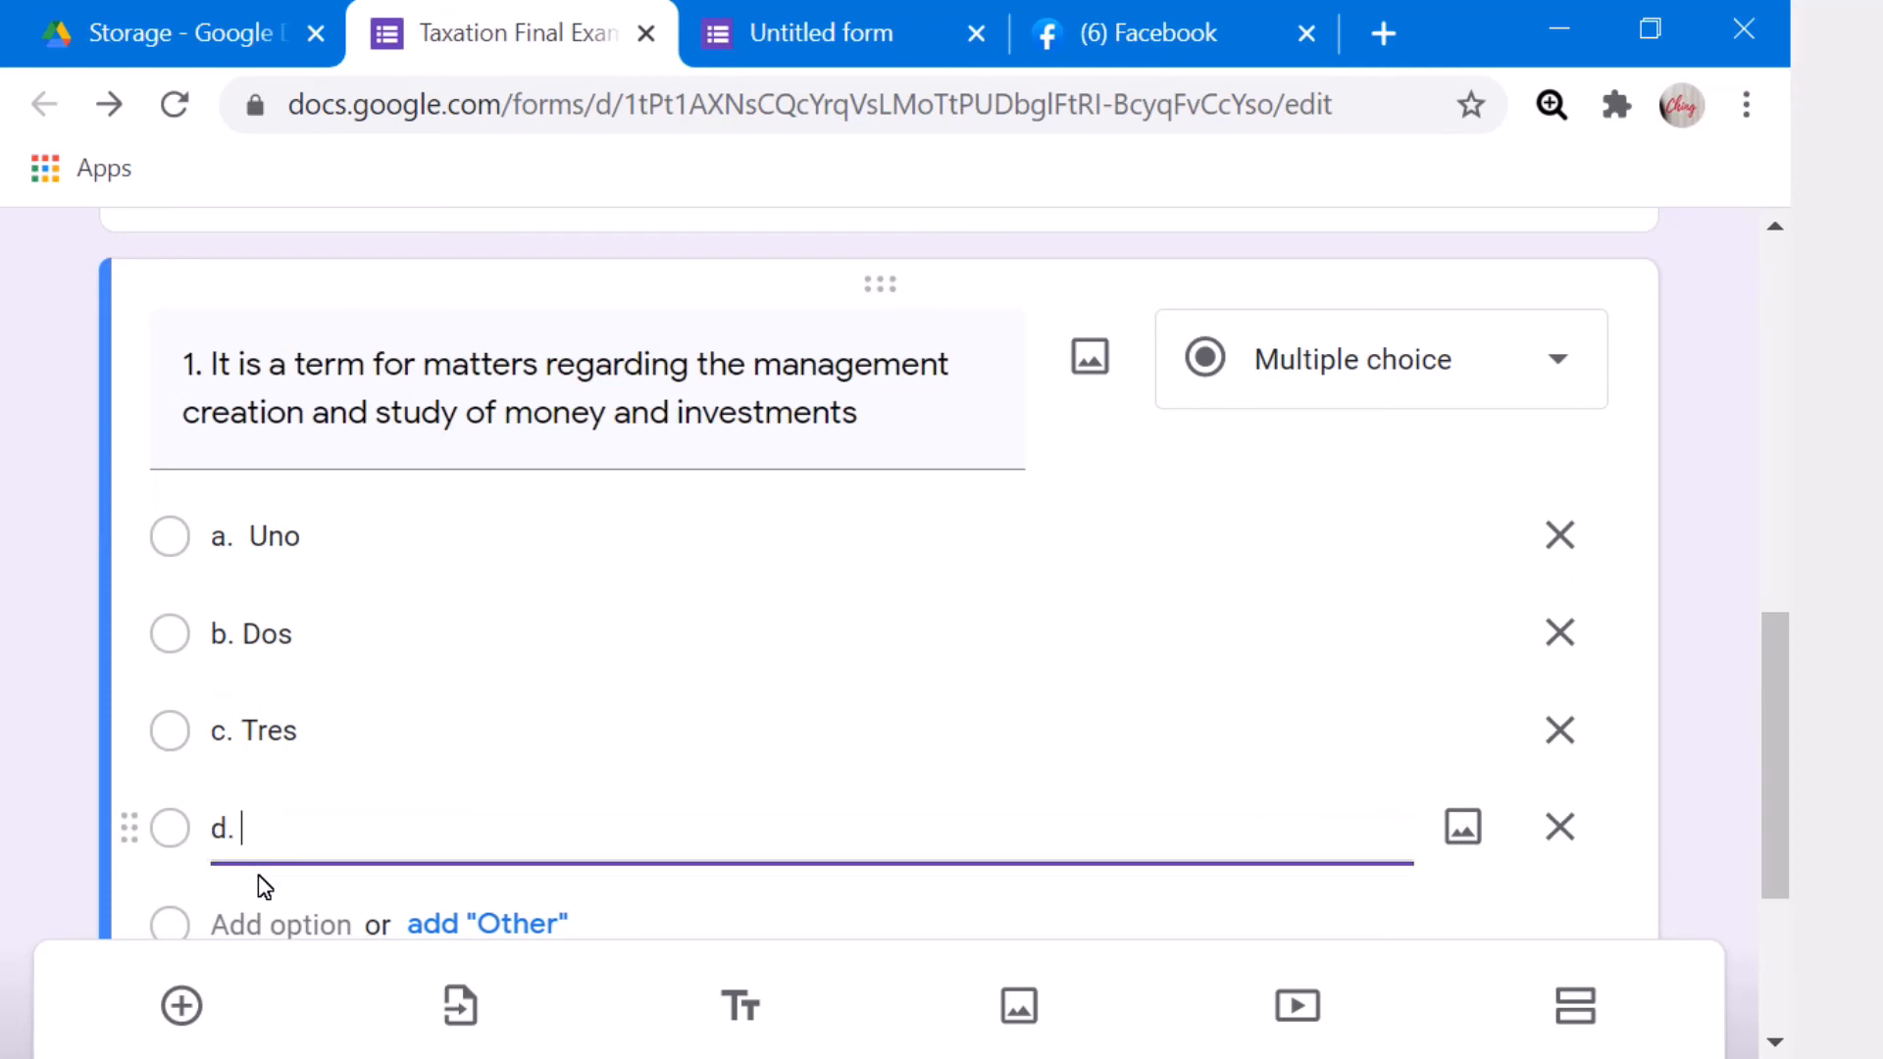
{"action": "type", "text": "Quatro"}
In the multiple choice question's answer key, mark "b. Dos" as the correct answer and set its value to 2 points.
{"action": "left_click_drag", "start_coordinate": [1779, 816], "coordinate": [1775, 912]}
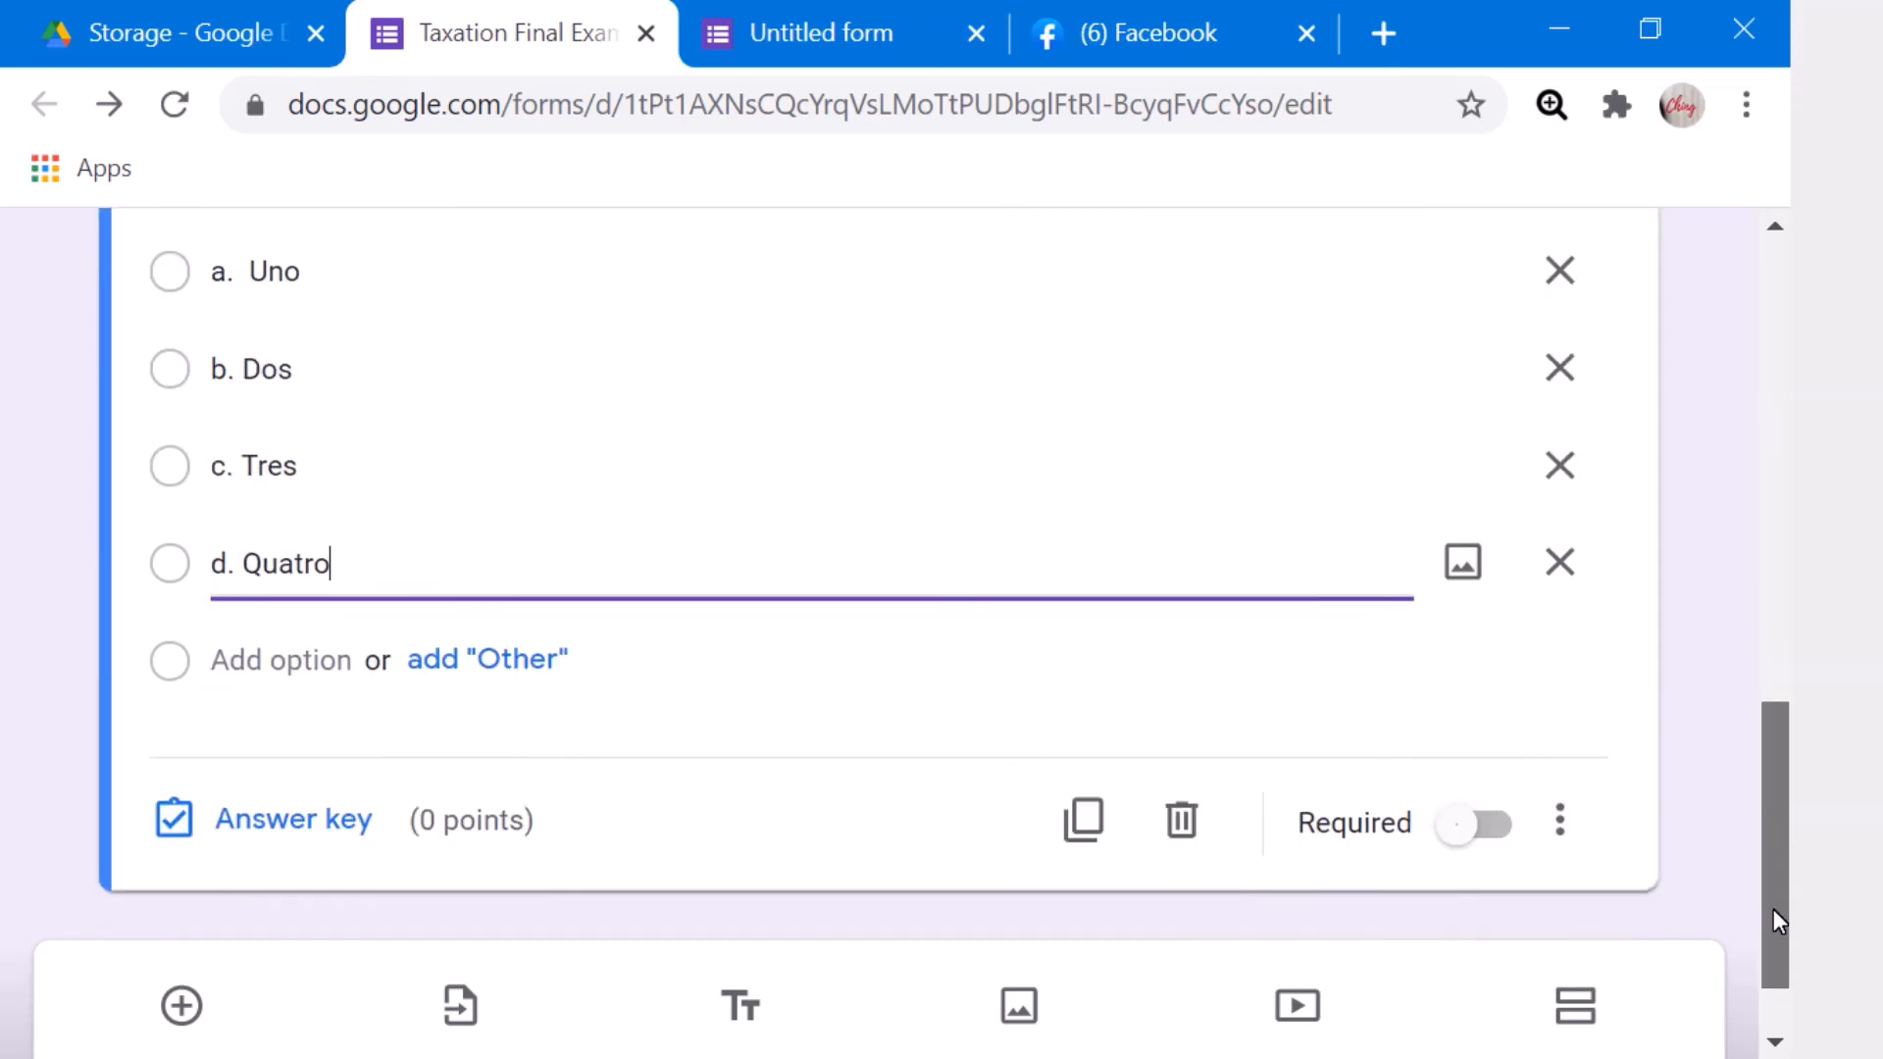
{"action": "left_click", "coordinate": [175, 812]}
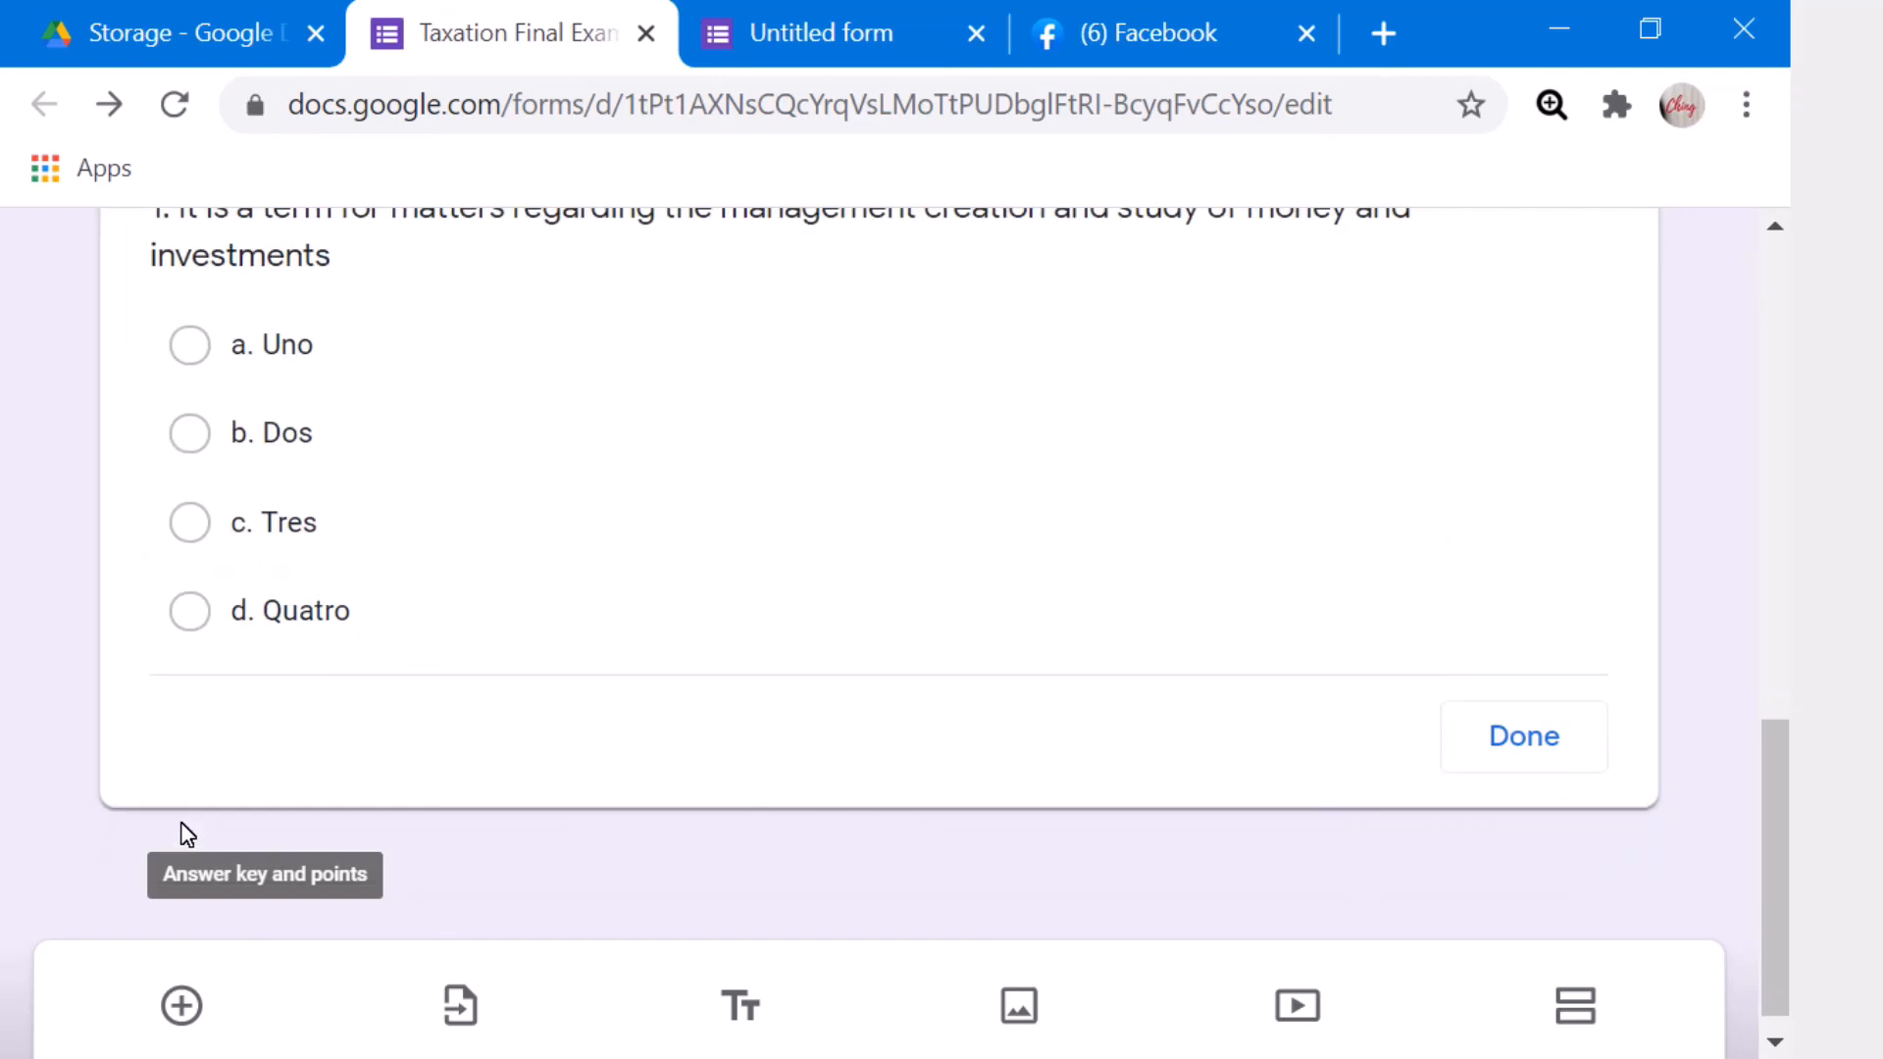
{"action": "left_click", "coordinate": [197, 434]}
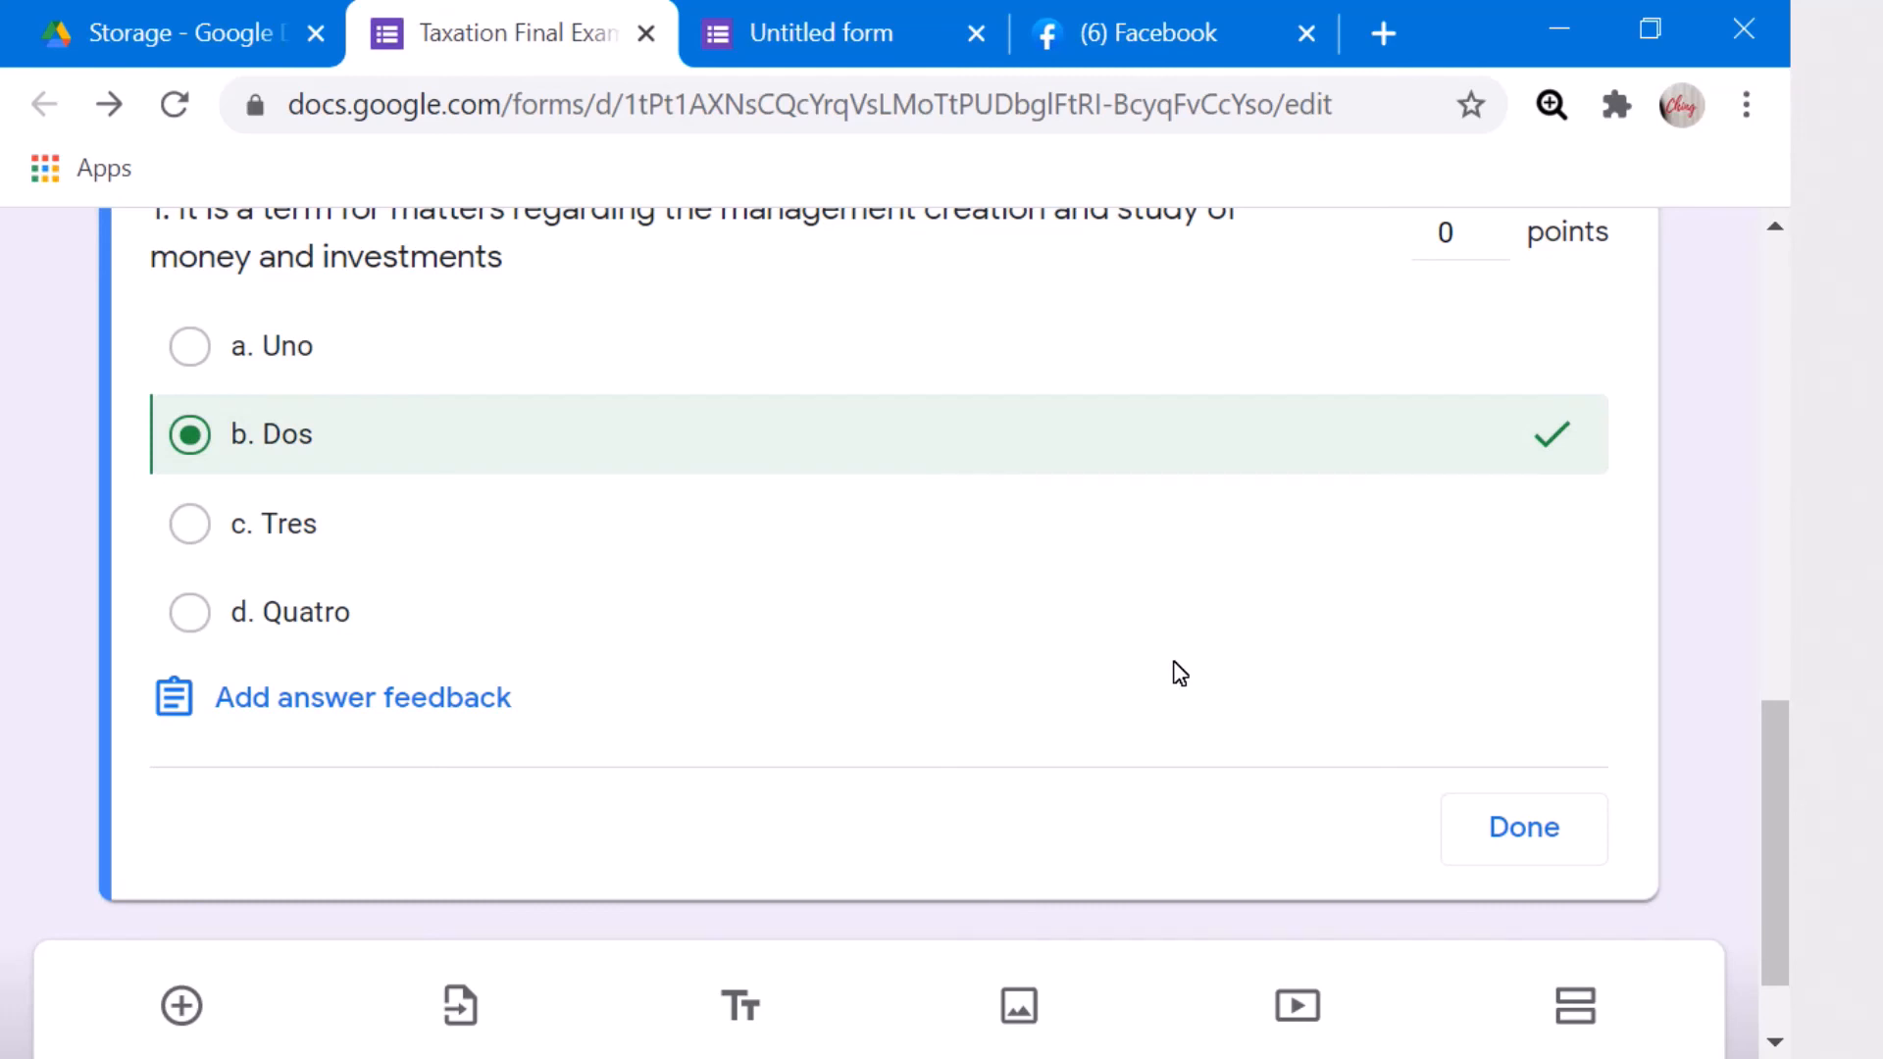
{"action": "left_click_drag", "start_coordinate": [1774, 784], "coordinate": [1769, 631]}
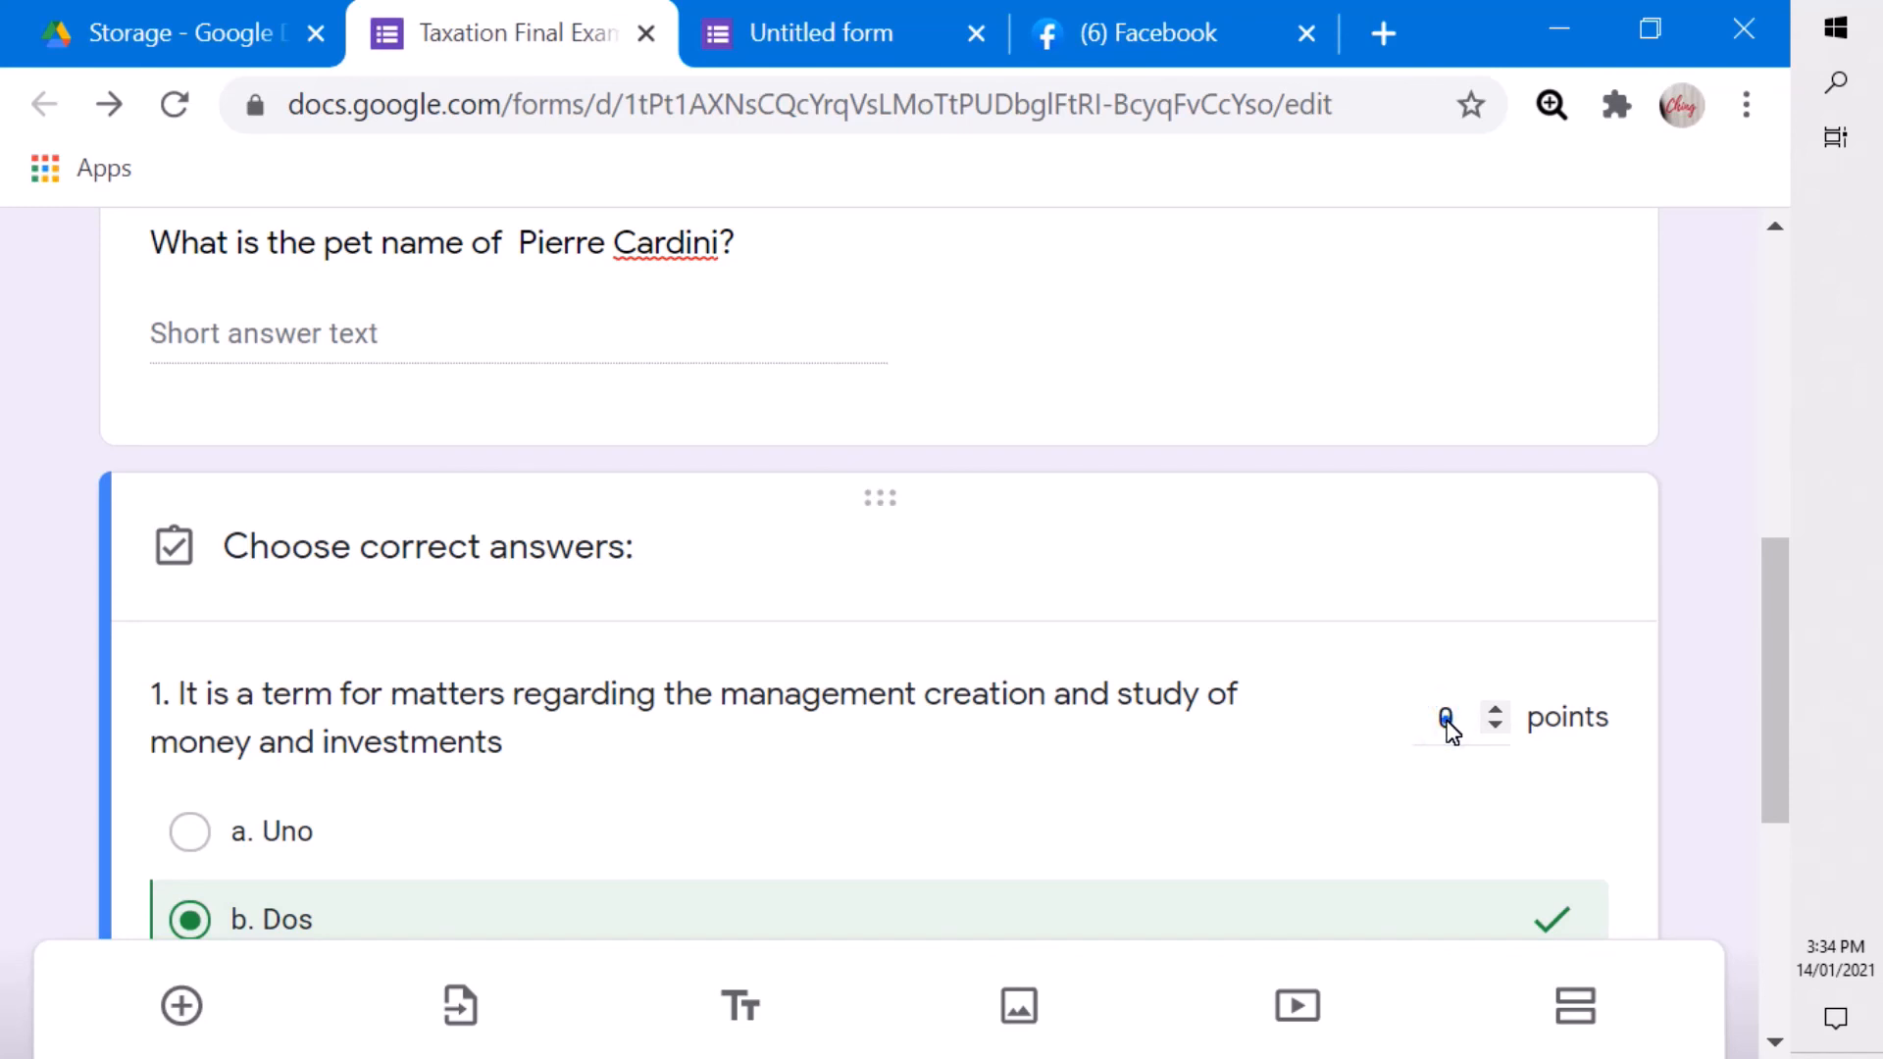
{"action": "left_click", "coordinate": [1447, 723]}
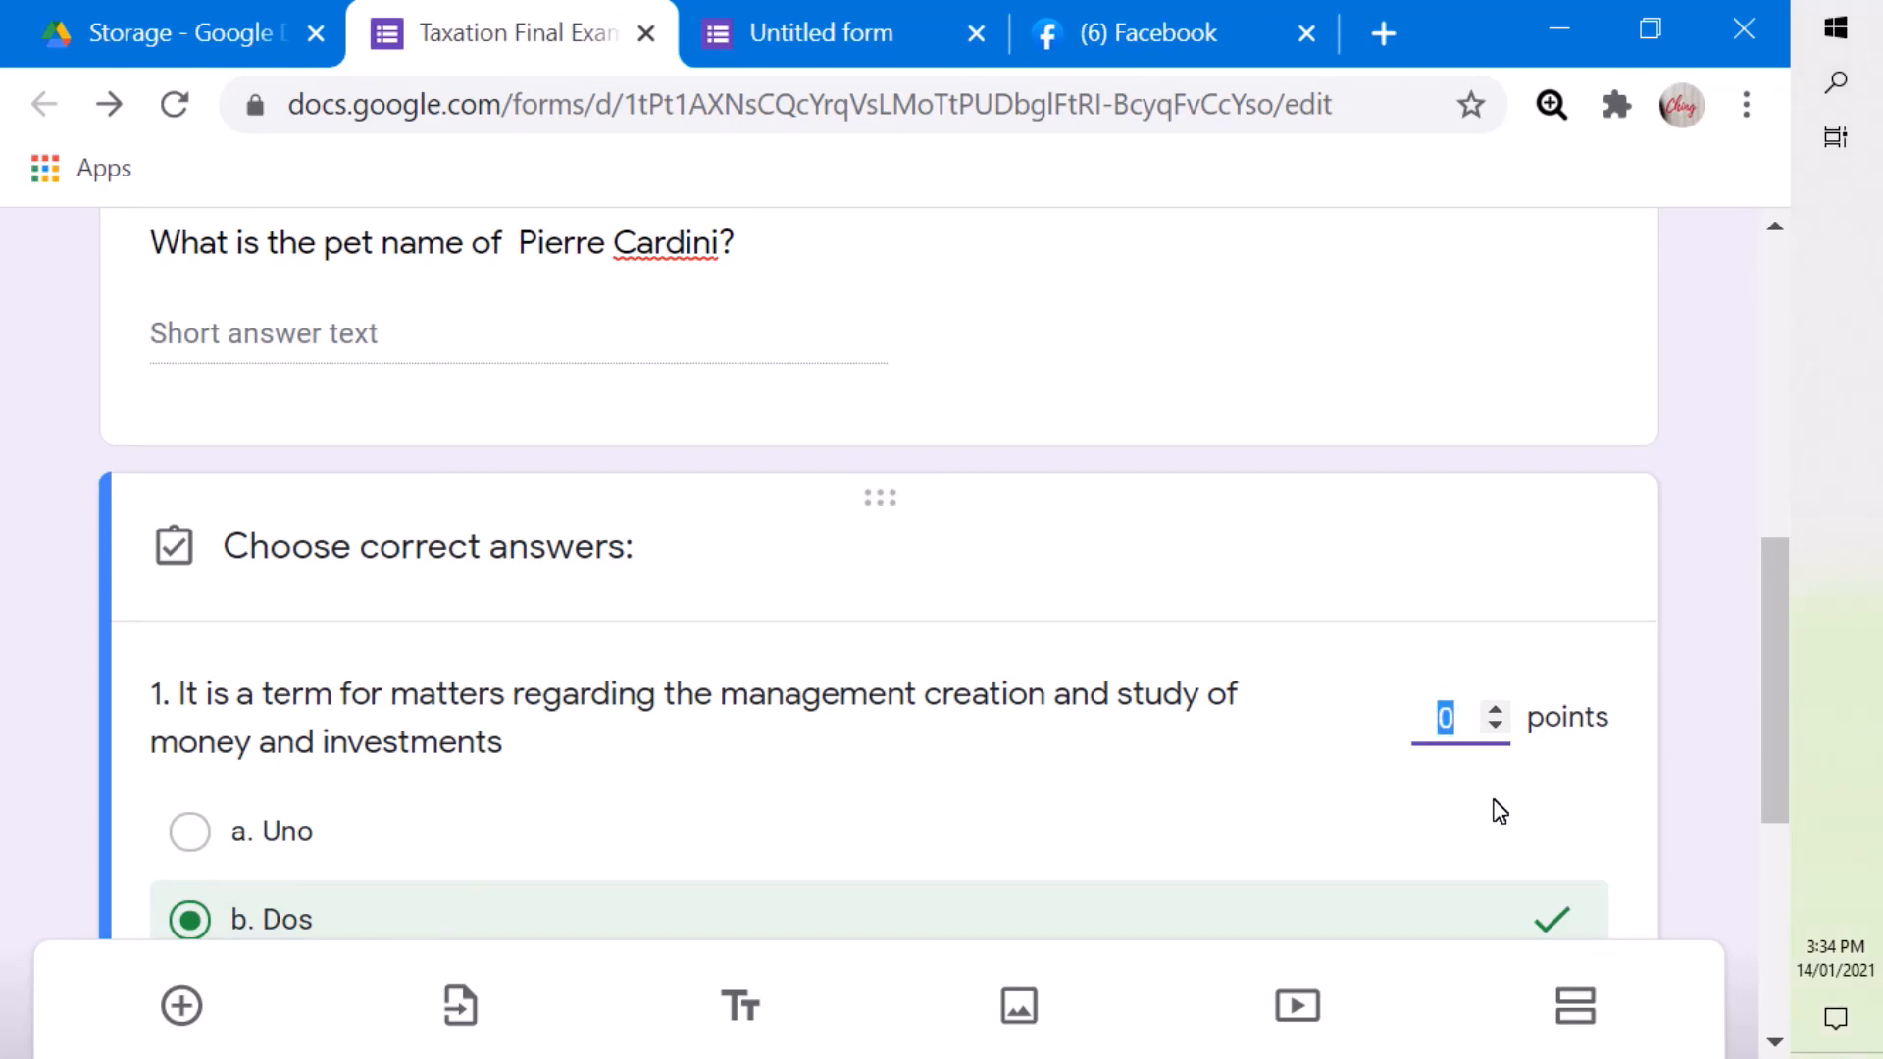
{"action": "key", "text": "BackSpace"}
{"action": "key", "text": "BackSpace"}
{"action": "type", "text": "2"}
{"action": "scroll", "coordinate": [1547, 723], "scroll_direction": "down", "scroll_amount": 6}
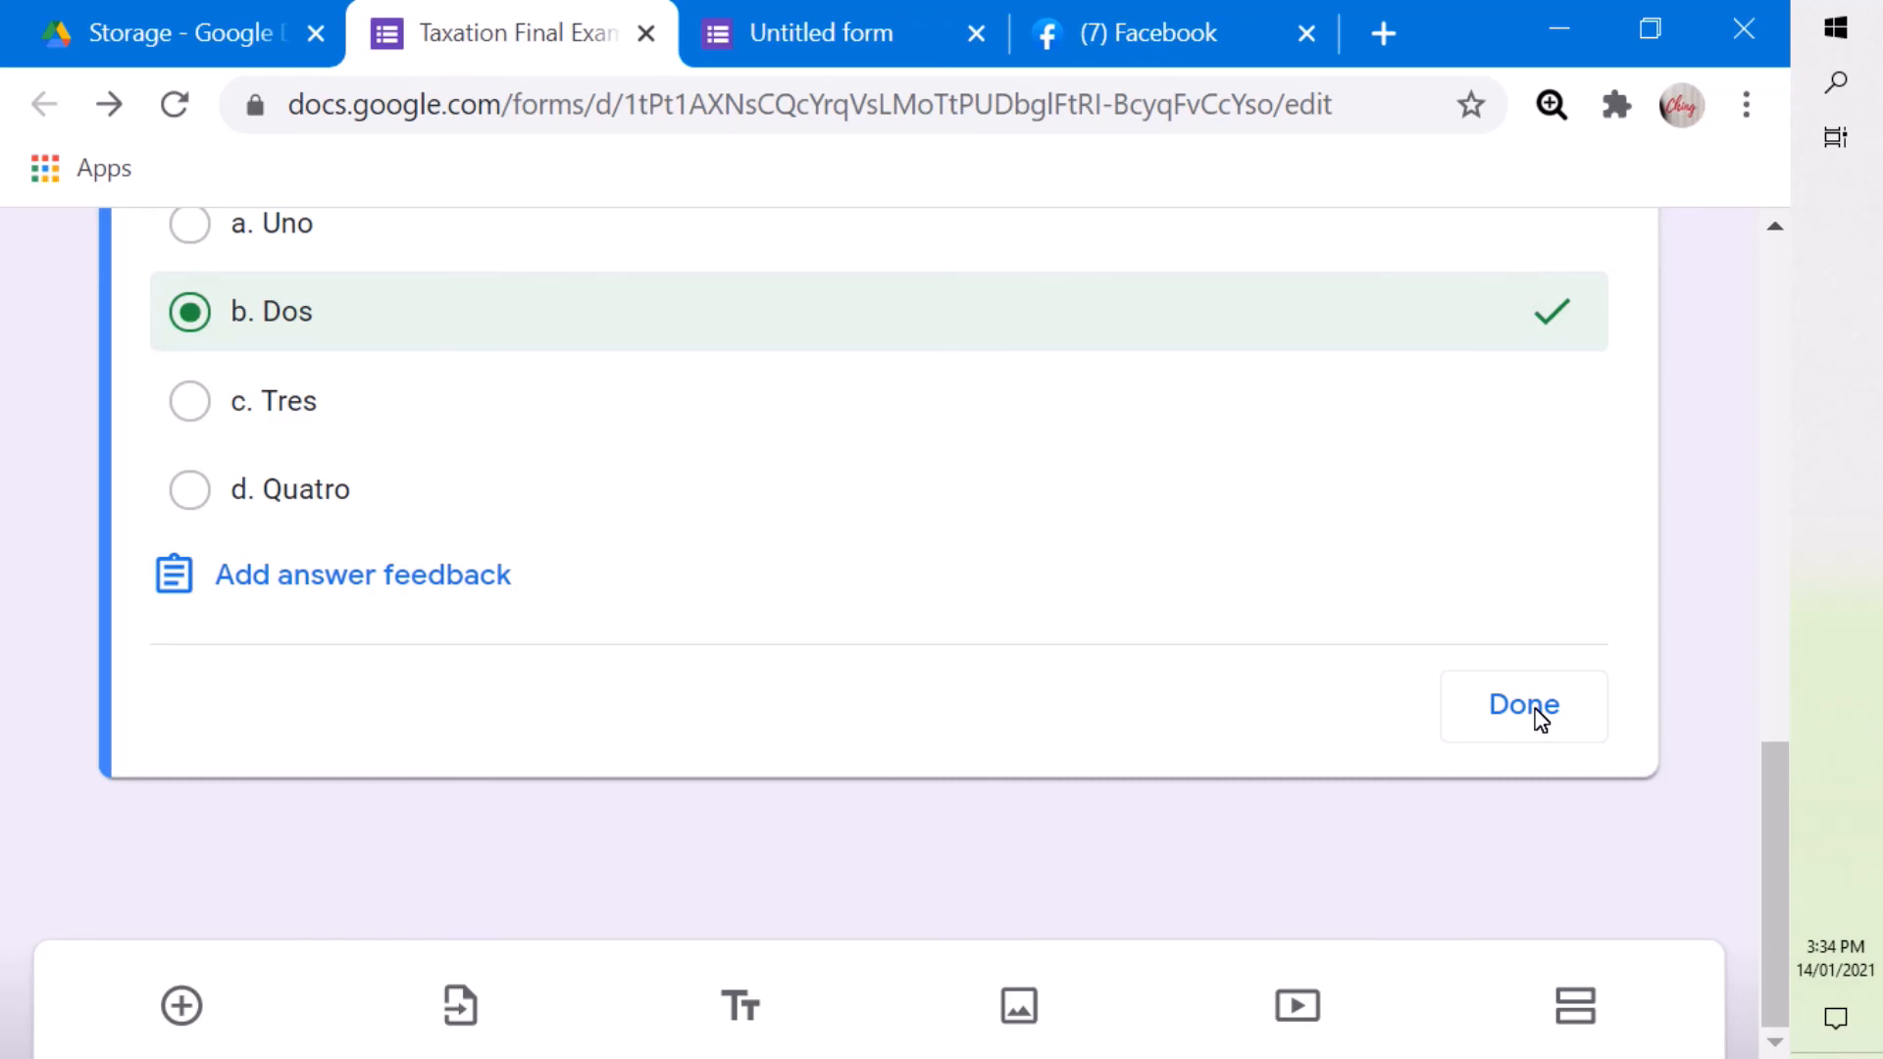
{"action": "left_click", "coordinate": [1528, 705]}
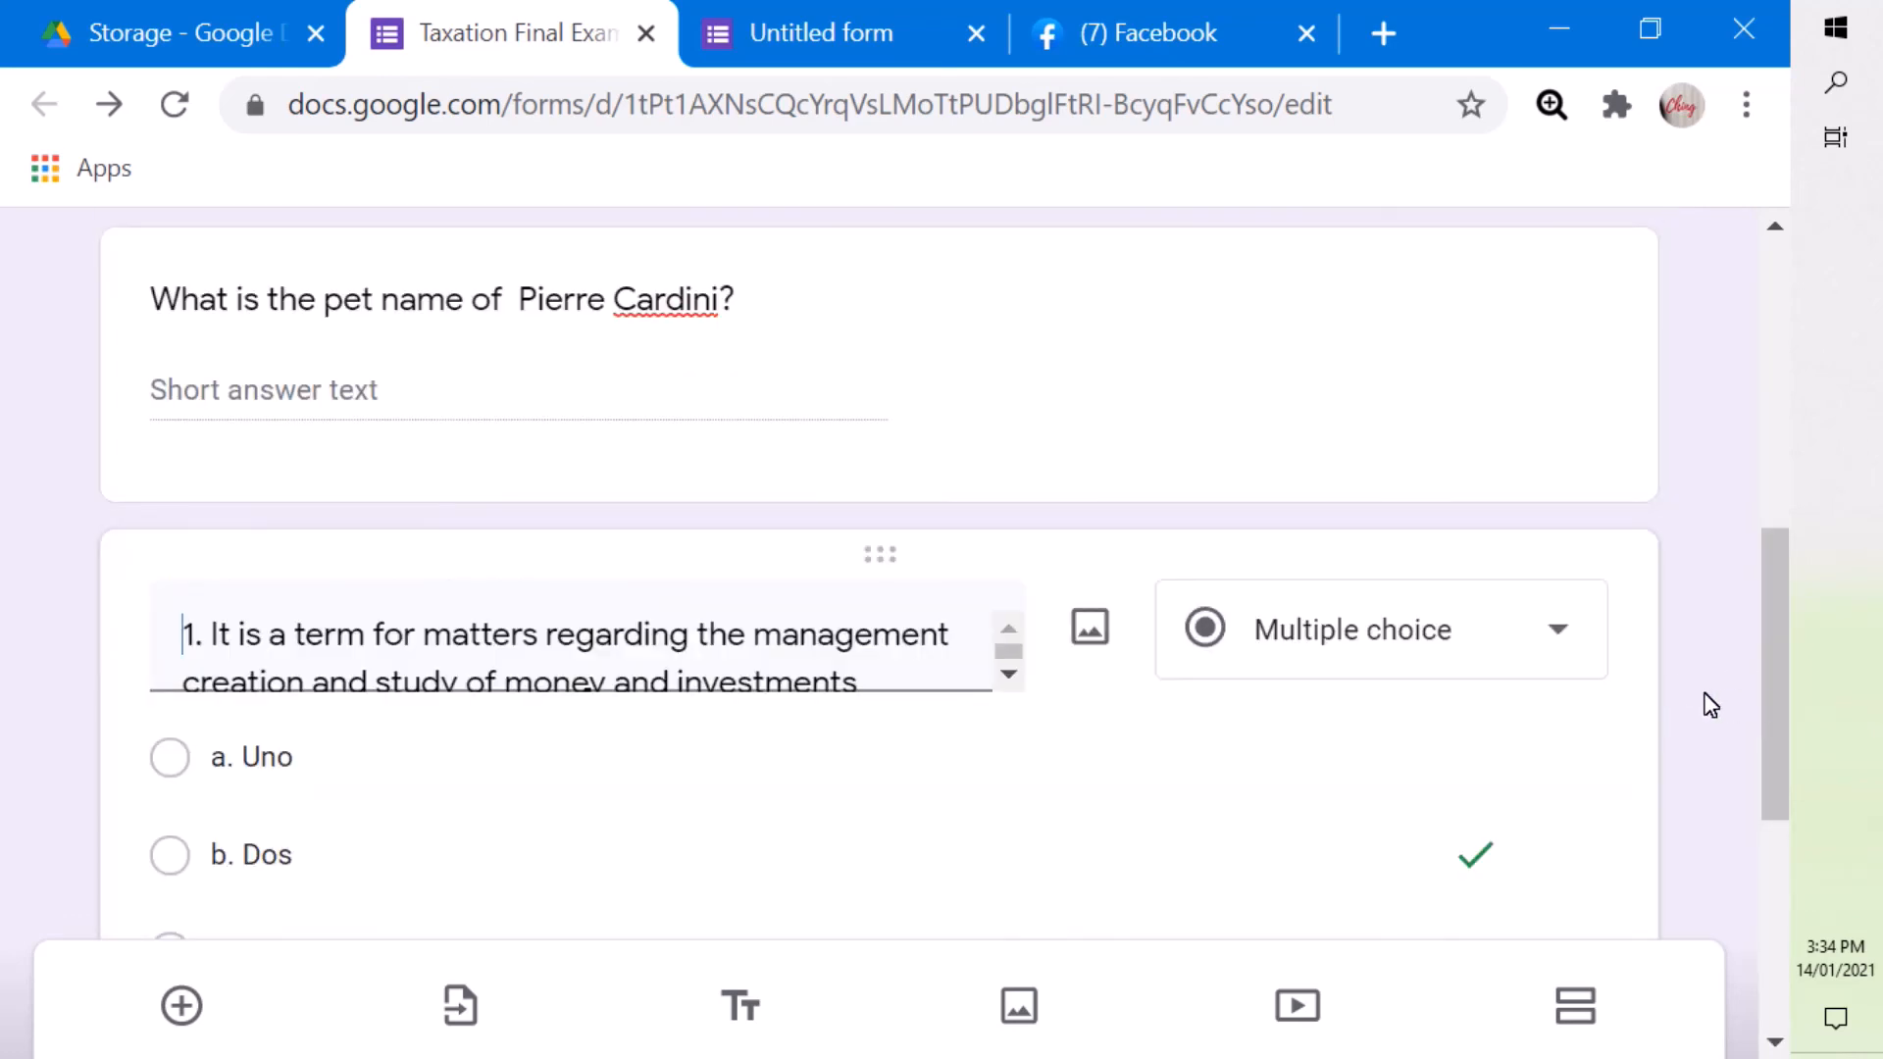
Add a new question titled "Name of Student" below the multiple choice question, with Short answer as its type.
{"action": "left_click_drag", "start_coordinate": [1774, 740], "coordinate": [1770, 891]}
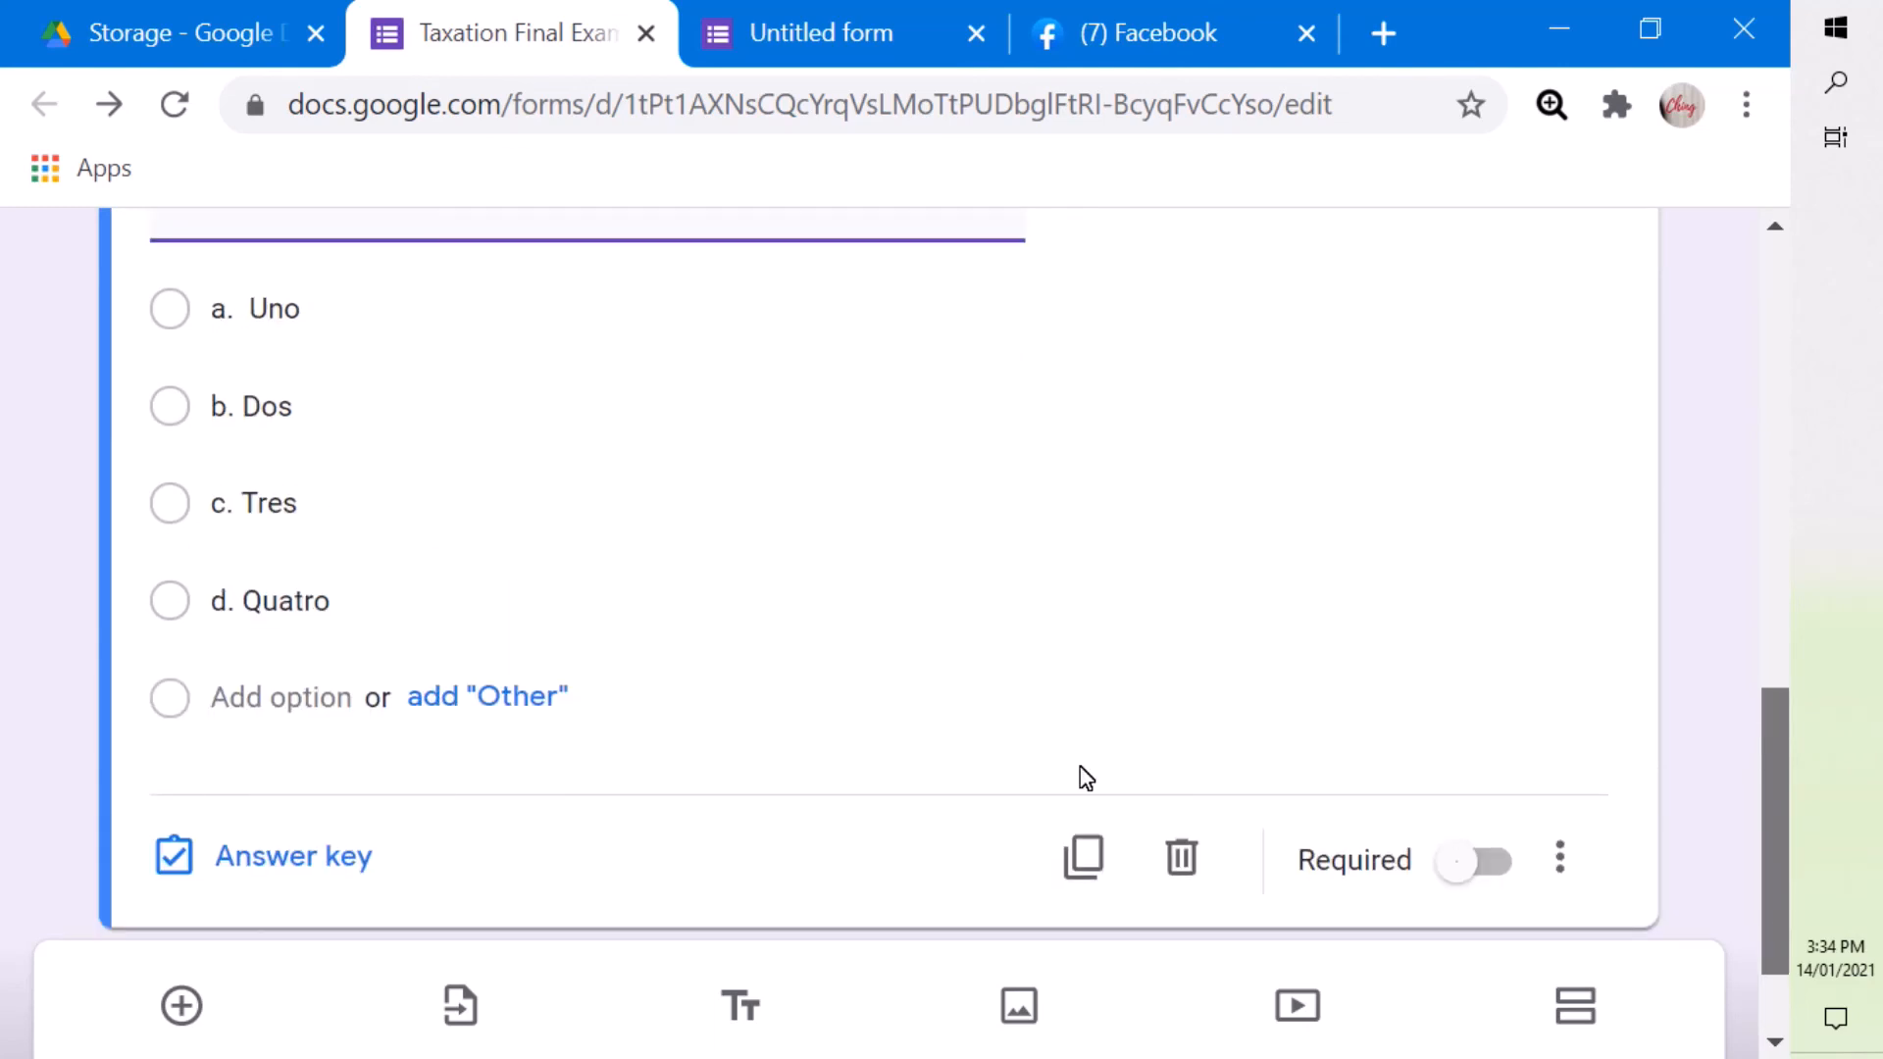
{"action": "left_click", "coordinate": [179, 1006]}
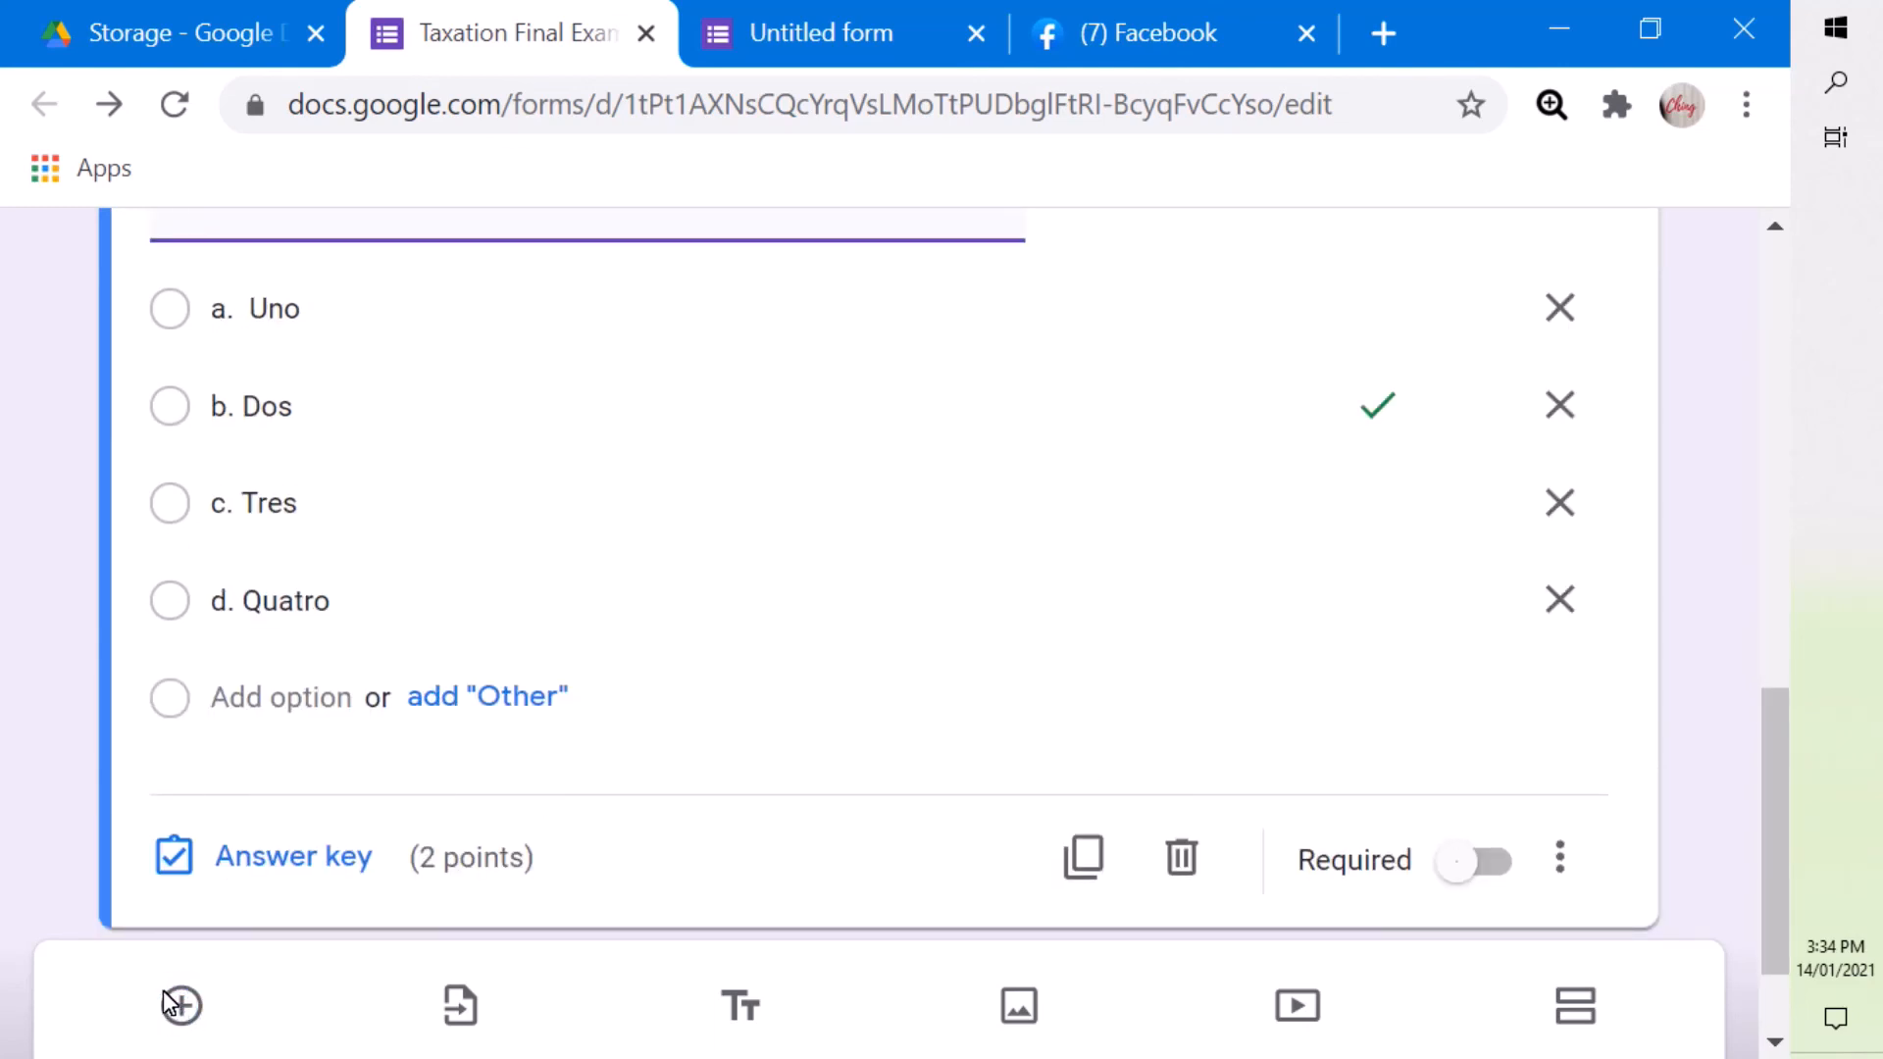
{"action": "left_click", "coordinate": [174, 1006]}
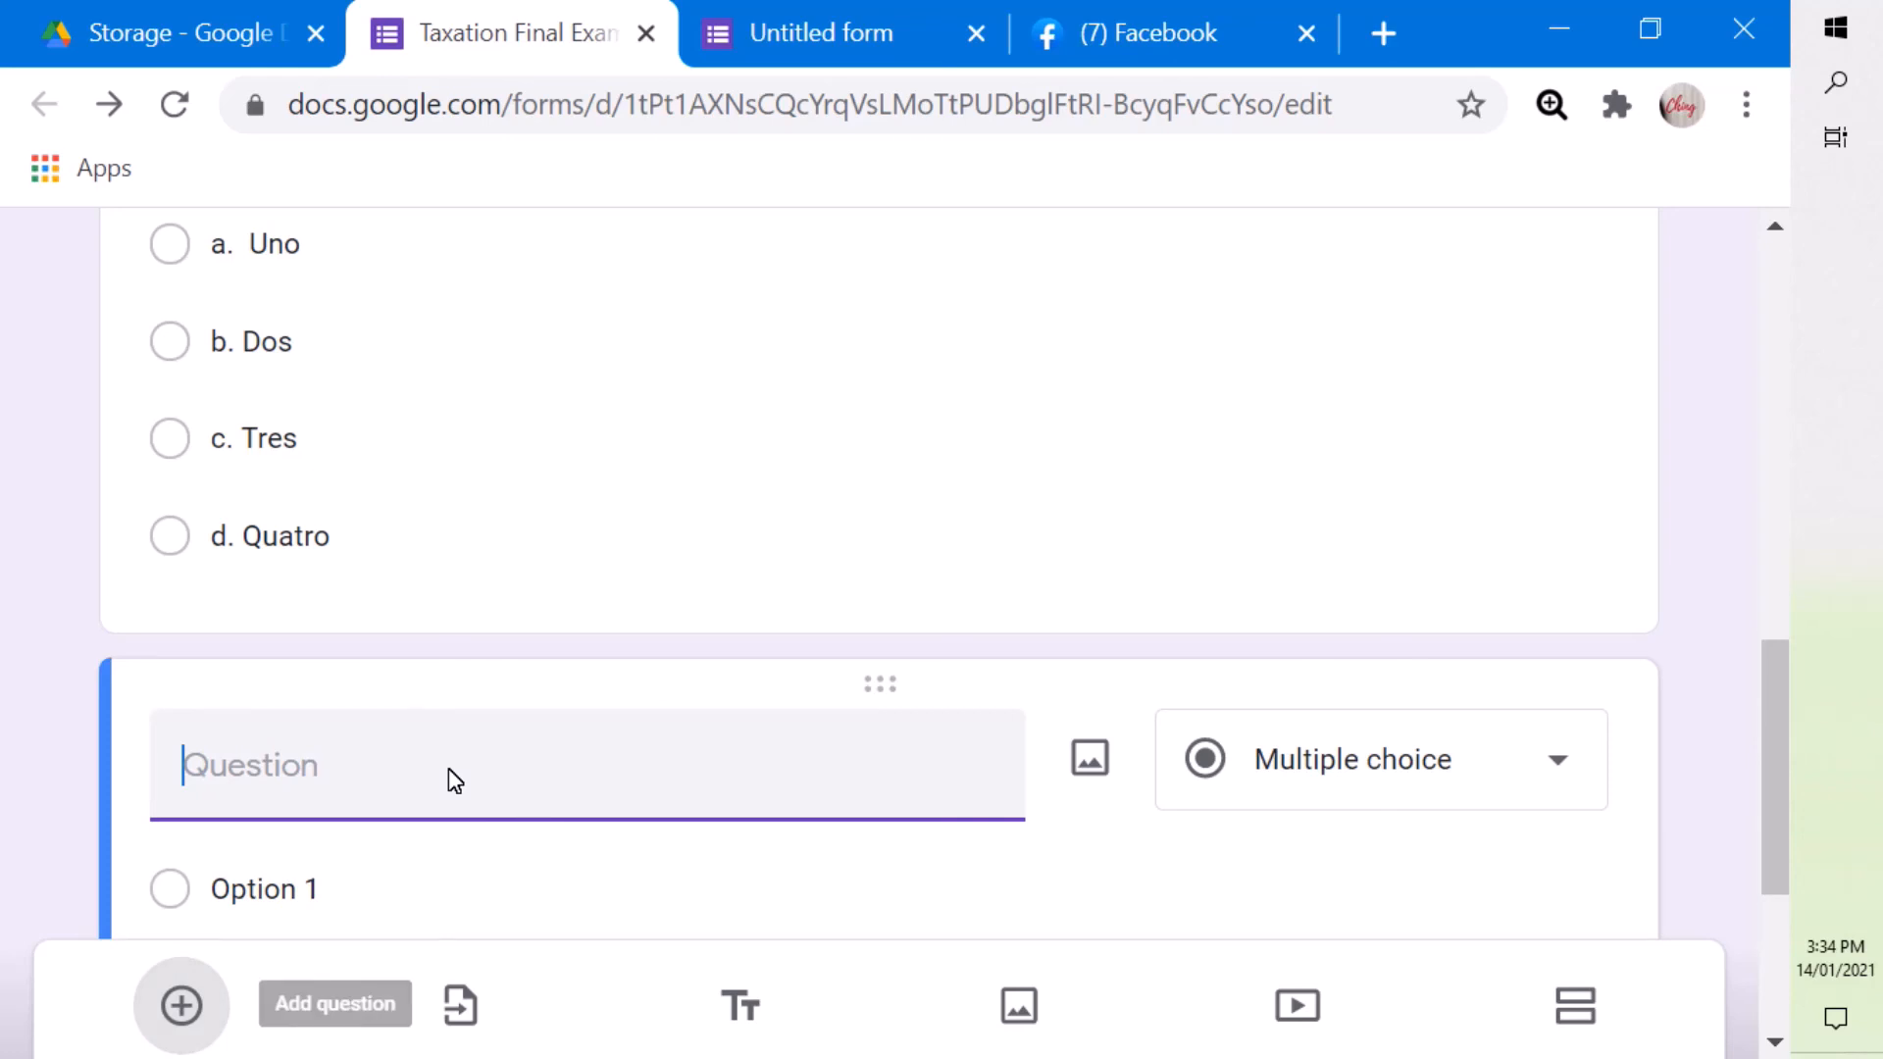
{"action": "type", "text": "Name of Stu"}
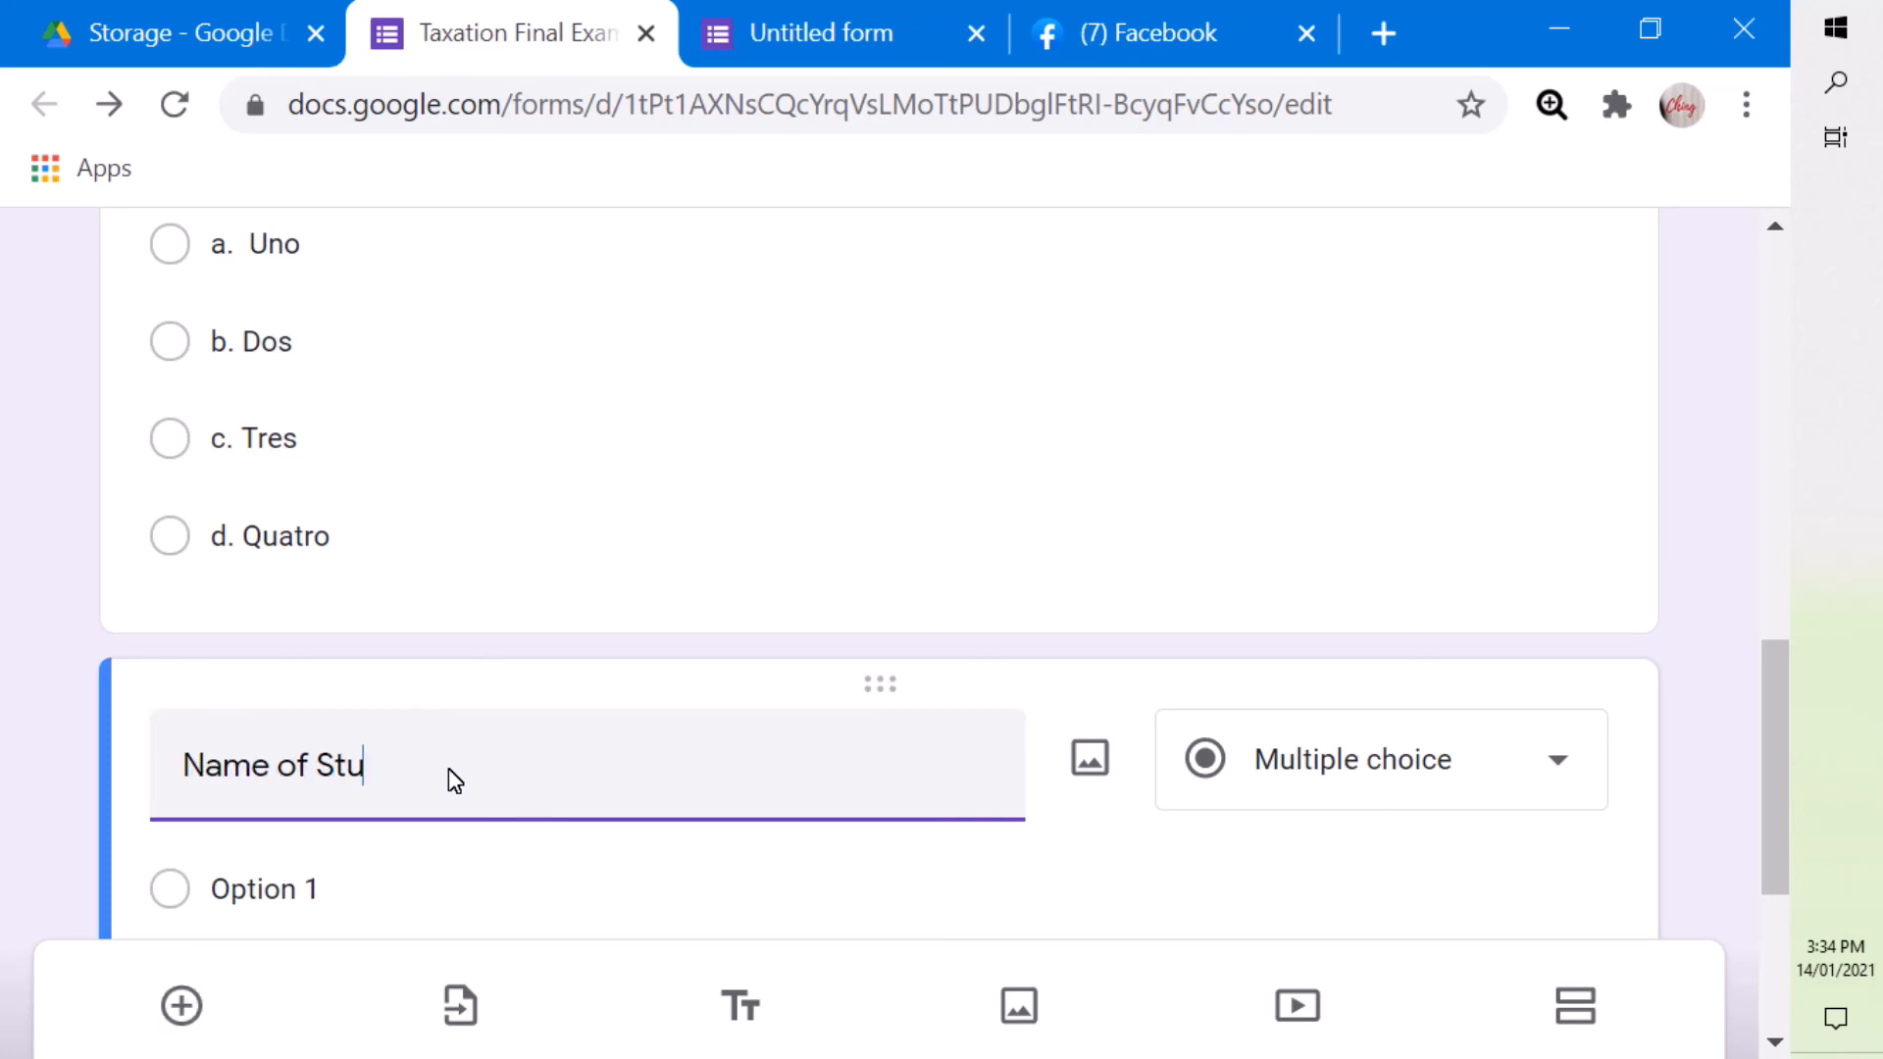
{"action": "type", "text": "dent"}
{"action": "left_click", "coordinate": [1561, 768]}
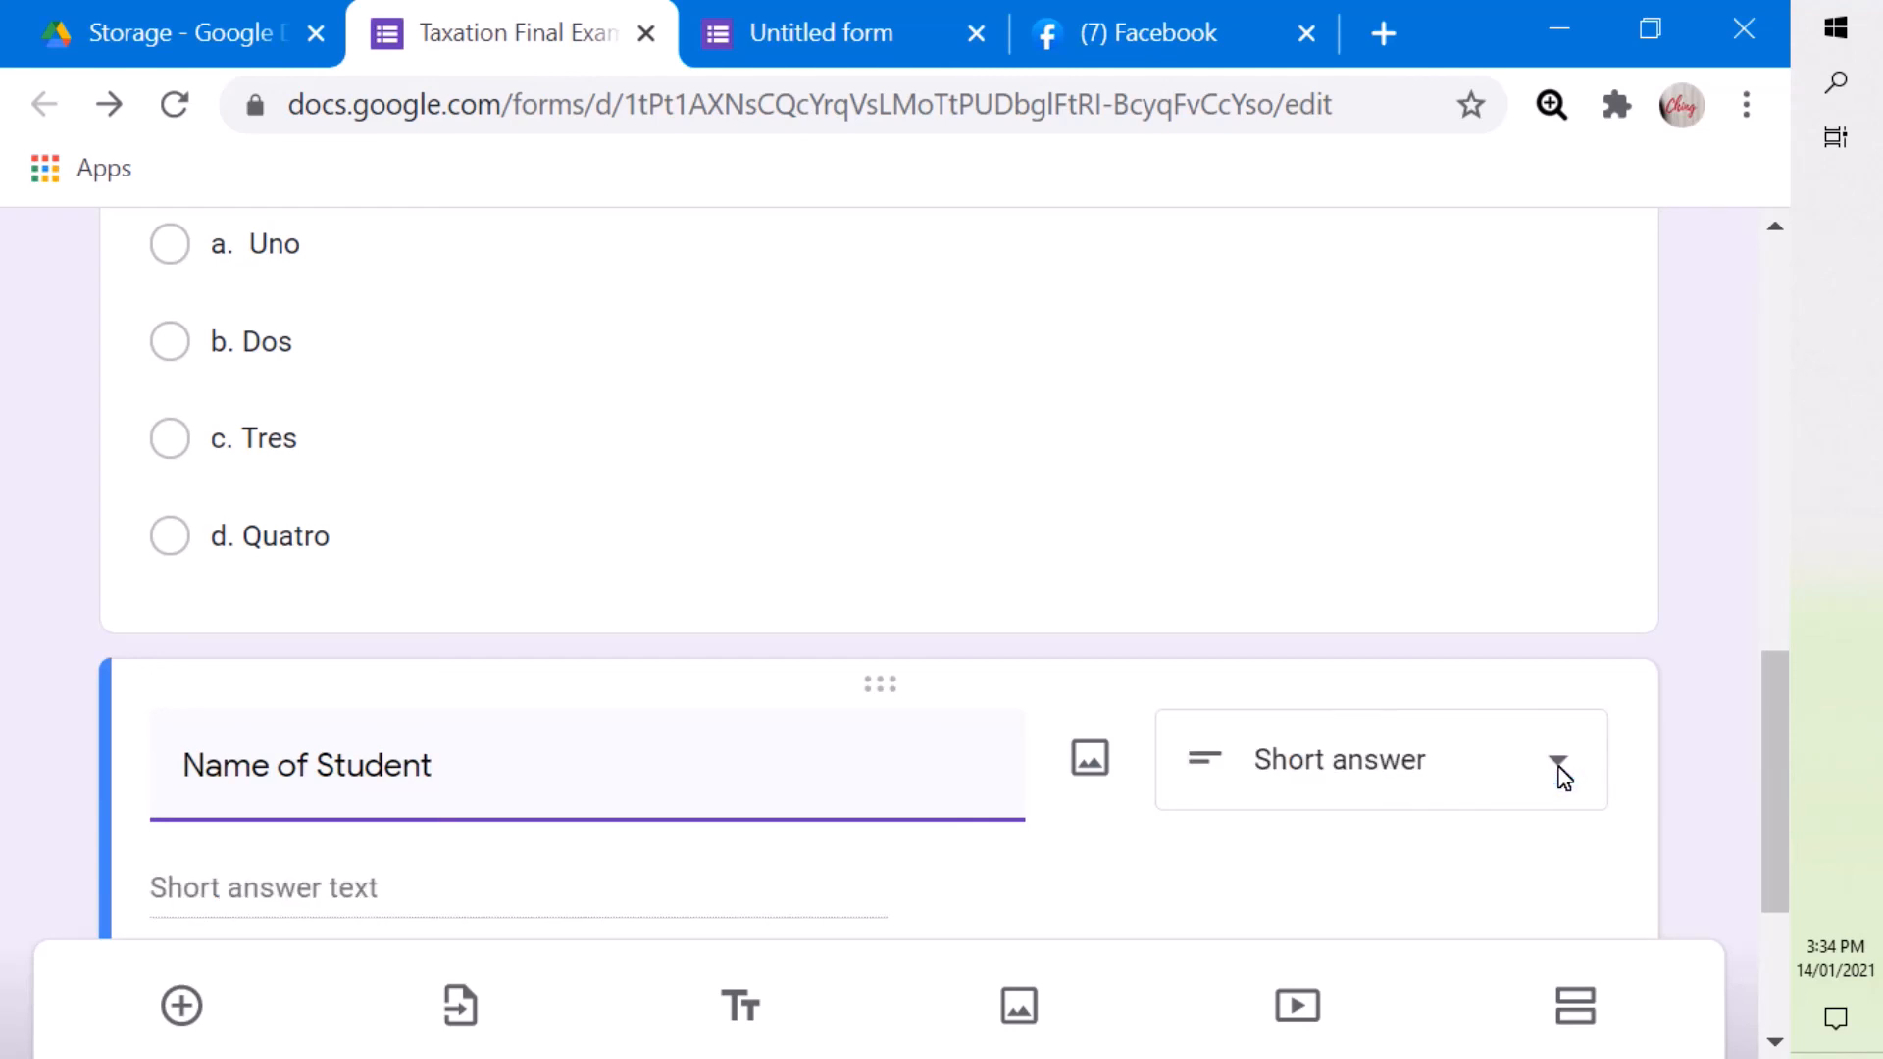
{"action": "left_click", "coordinate": [1559, 767]}
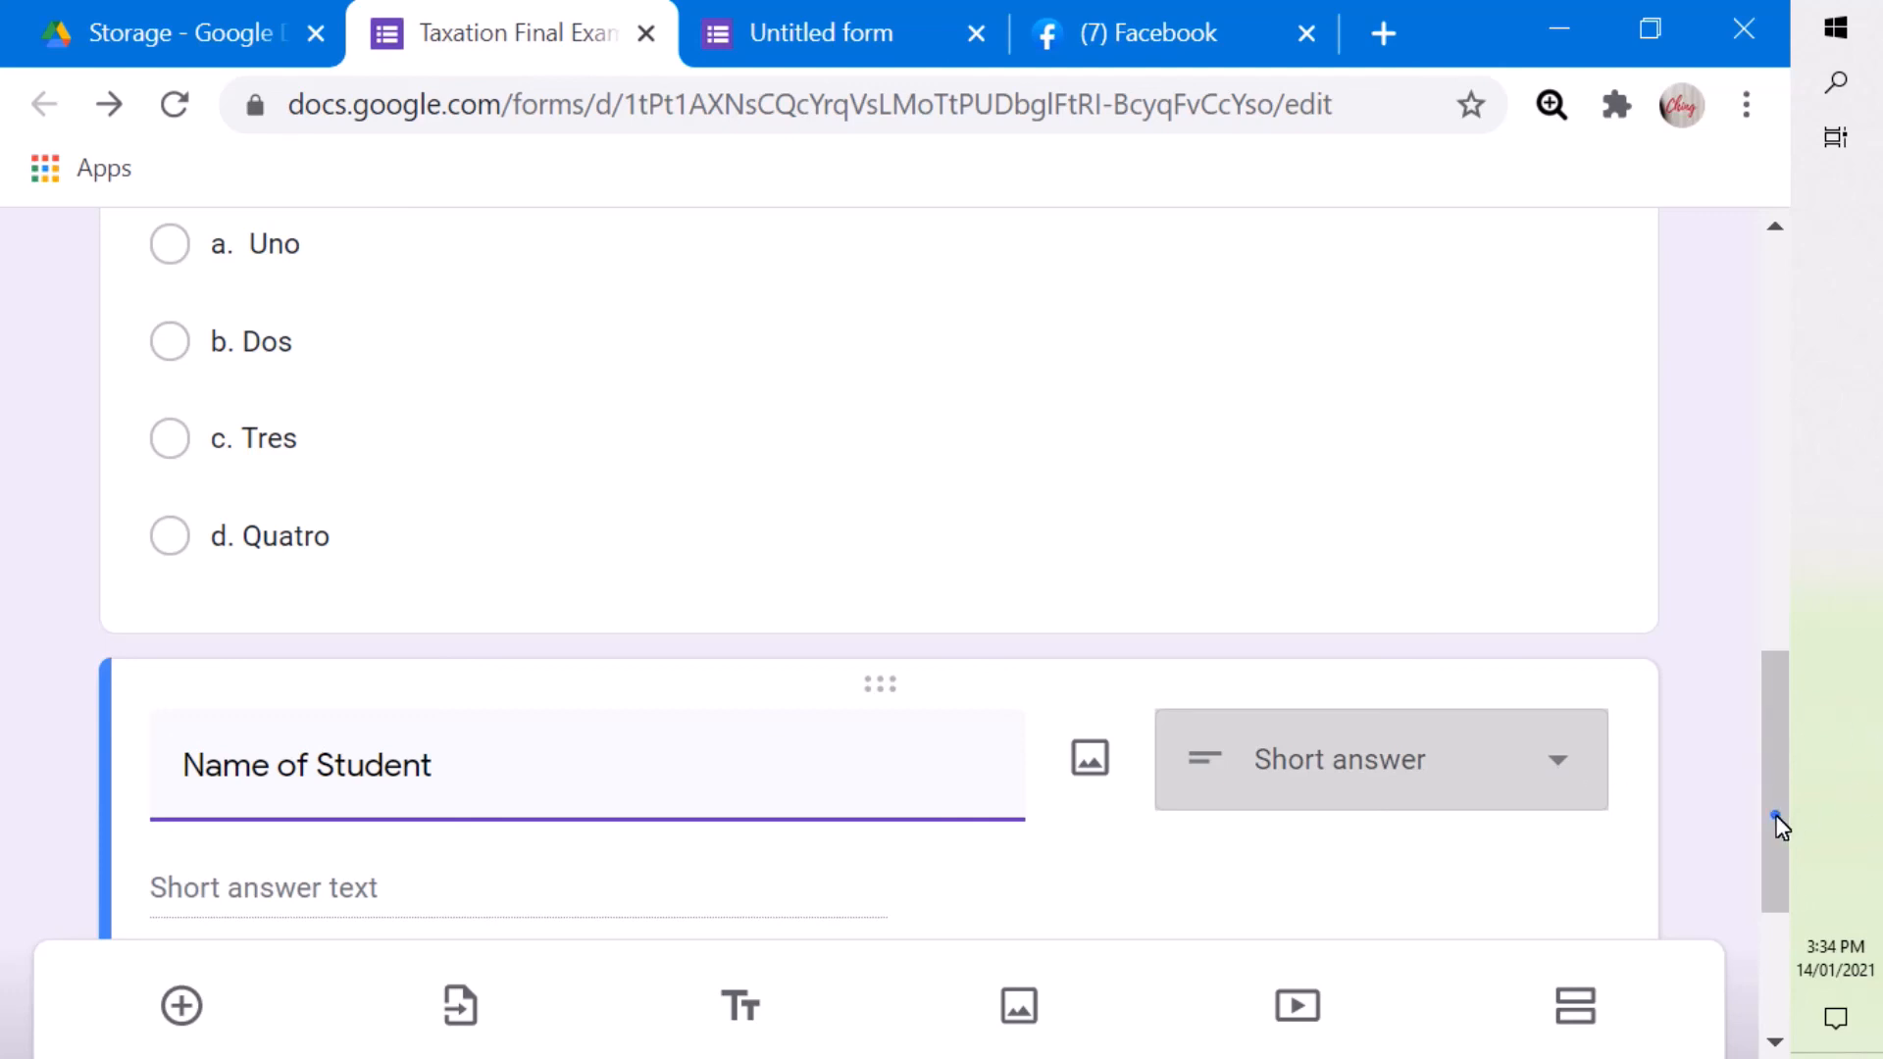
{"action": "left_click_drag", "start_coordinate": [1774, 812], "coordinate": [1715, 955]}
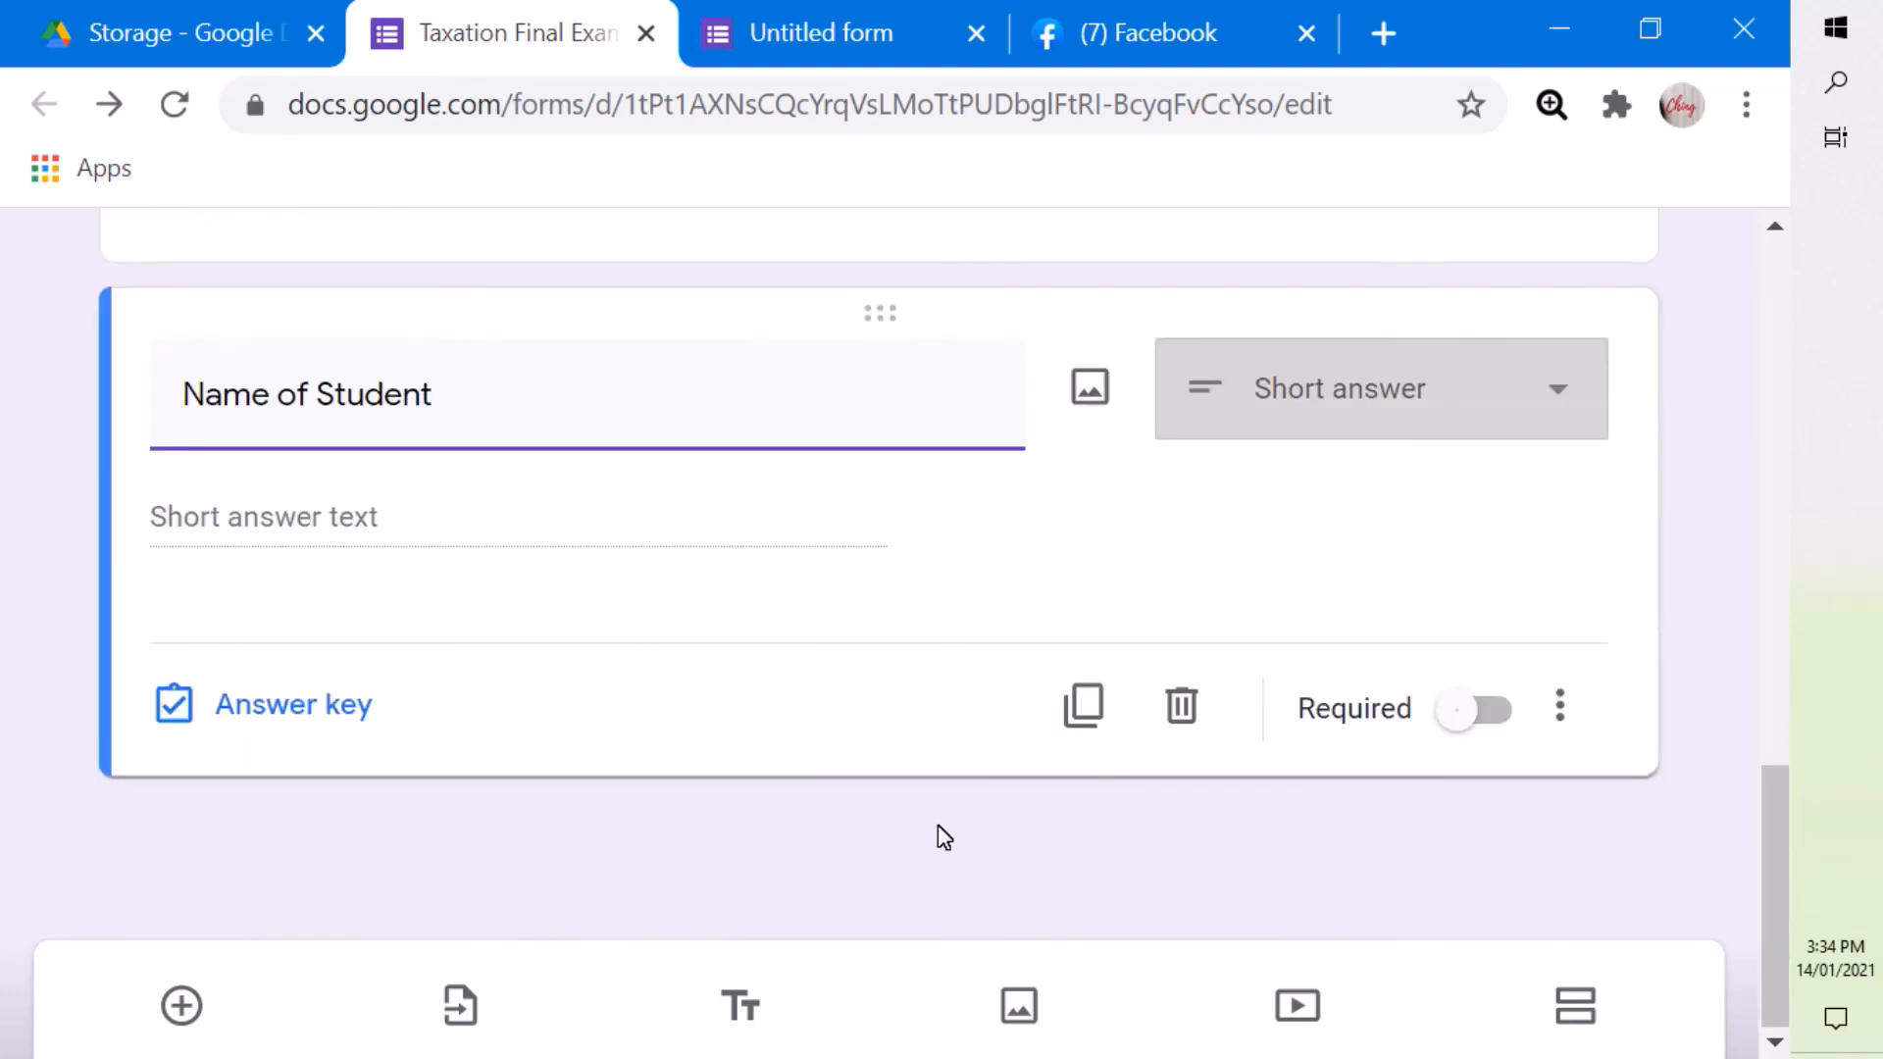